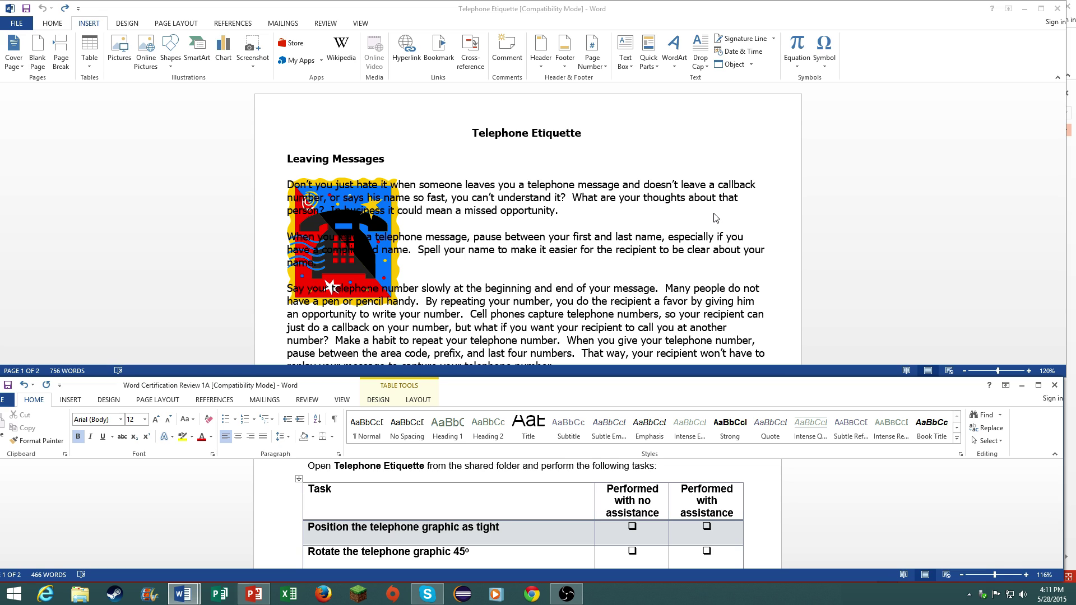
# - Switch between the instructions and Telephone Etiquette documents, briefly checking the file information page
pyautogui.moveTo(870, 386); pyautogui.dragTo(883, 387)
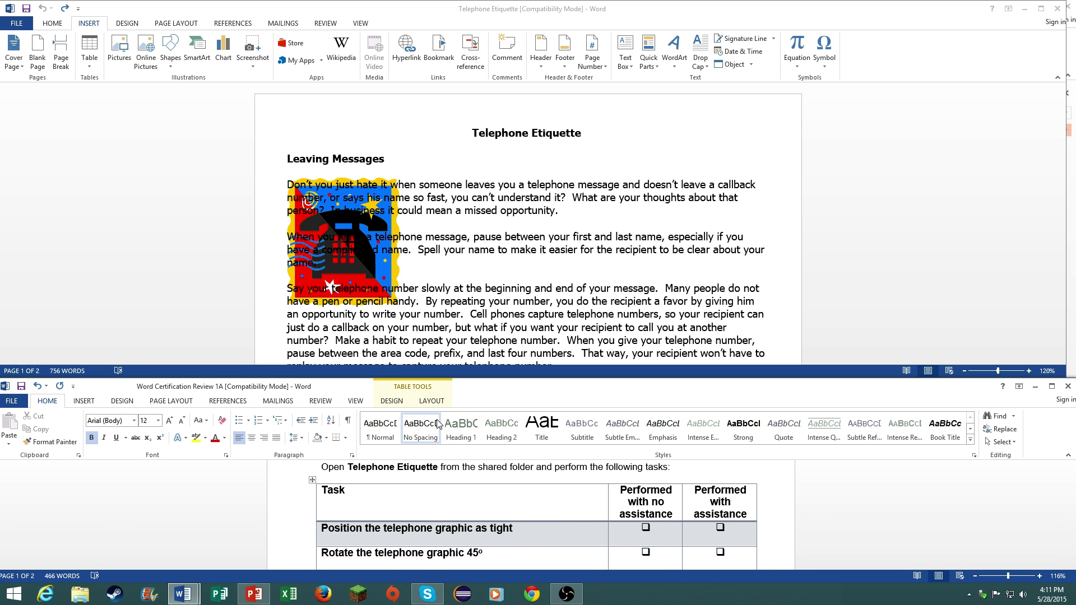
pyautogui.scroll(2, 627, 495)
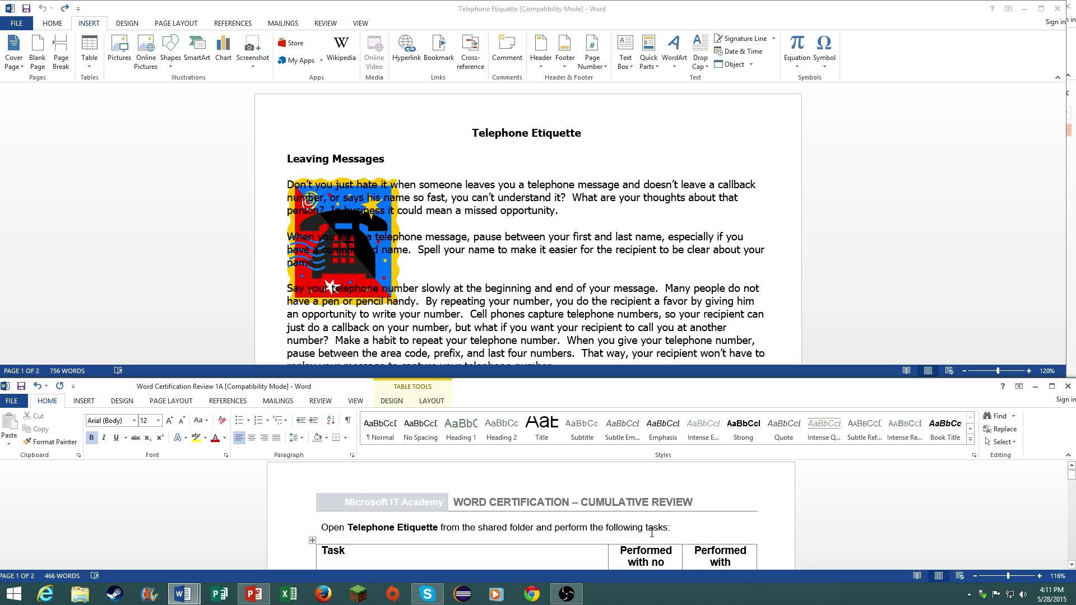
pyautogui.scroll(-1, 651, 533)
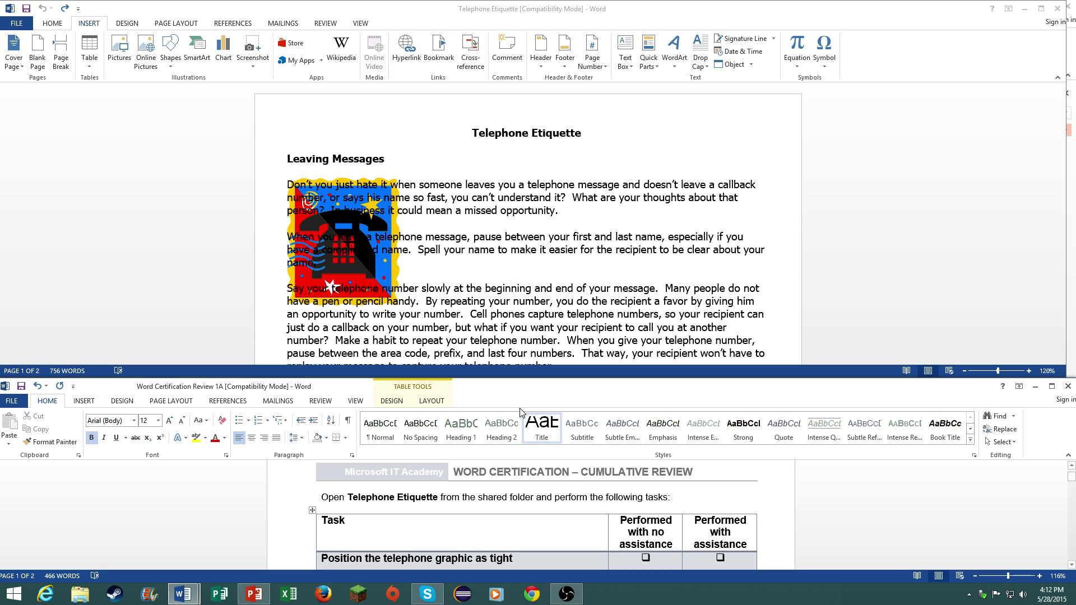
pyautogui.click(617, 219)
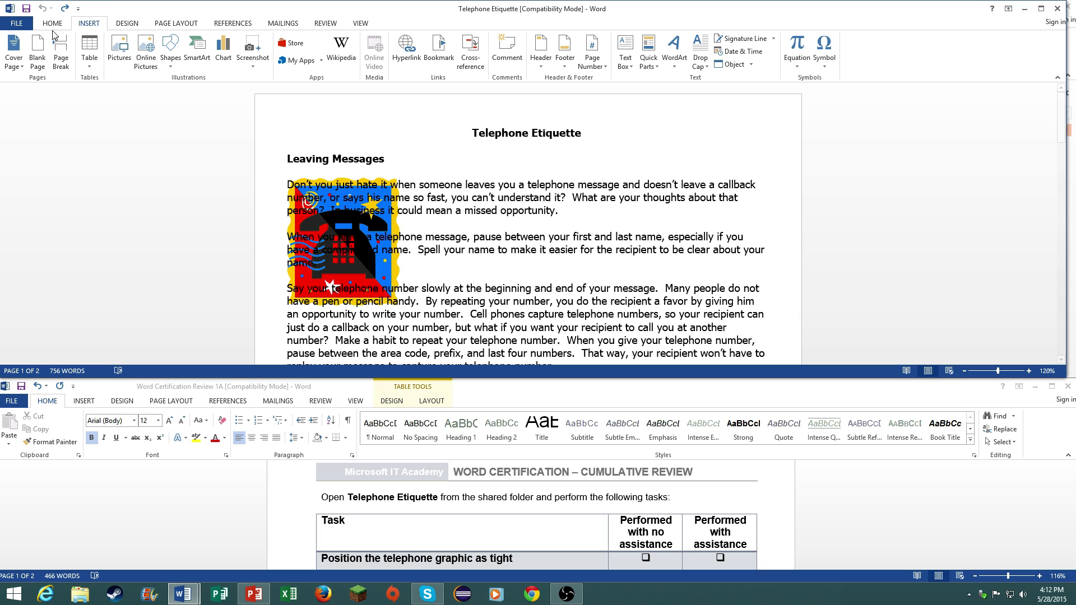
pyautogui.click(17, 23)
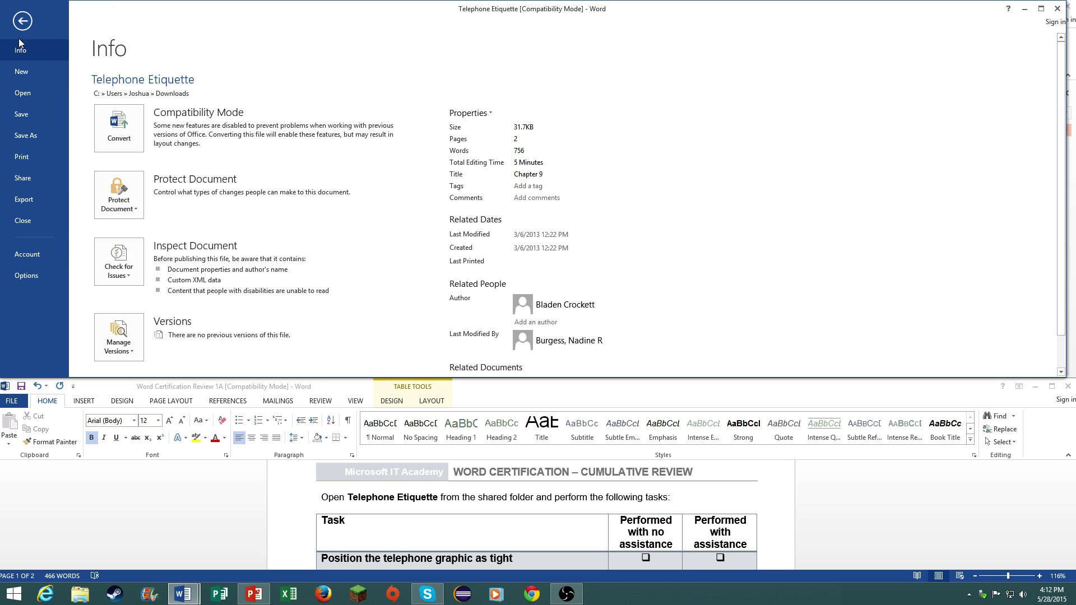
pyautogui.click(24, 21)
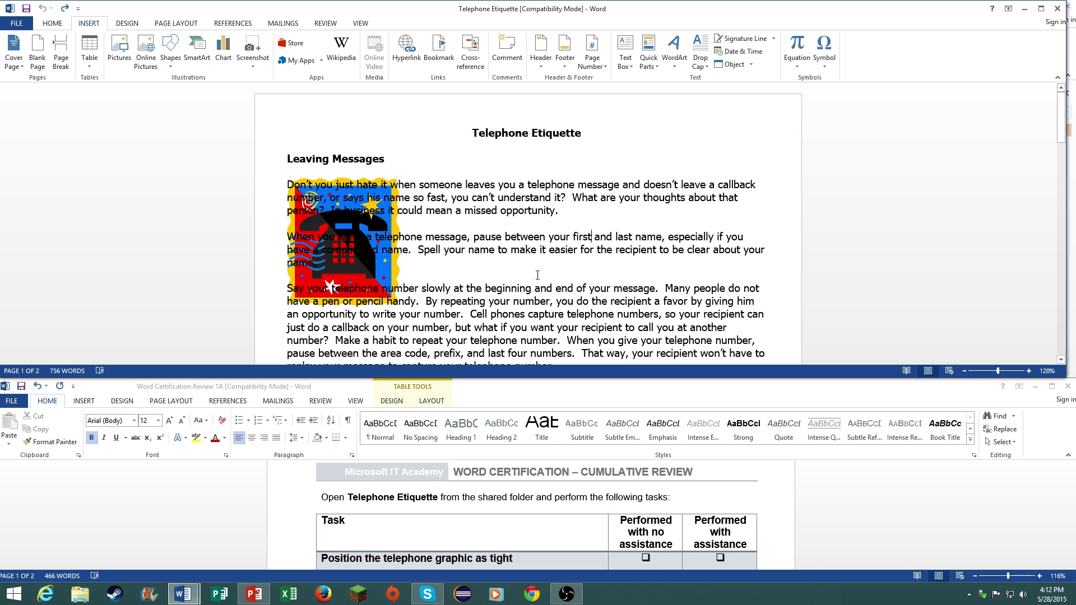
pyautogui.click(591, 512)
pyautogui.scroll(-1, 591, 511)
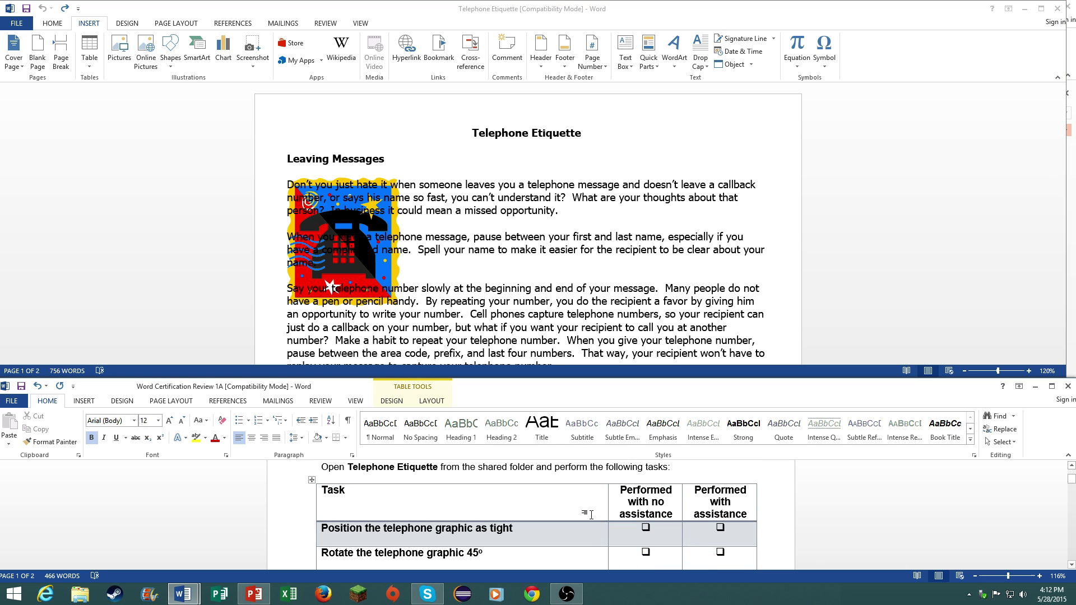
# - Give the telephone picture Tight text wrapping so the opening paragraphs flow beside it
pyautogui.click(368, 271)
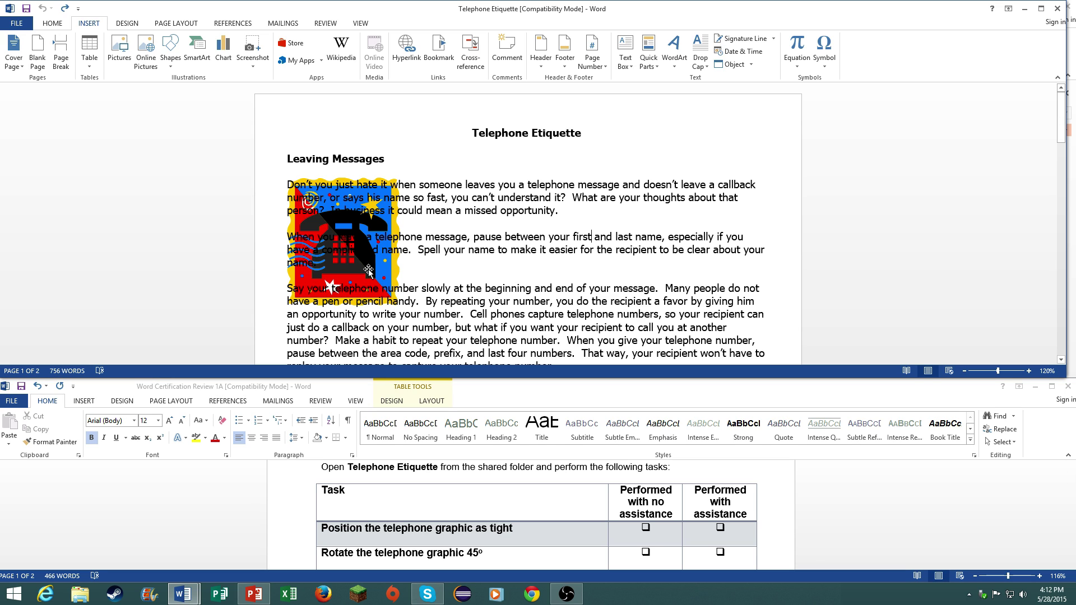
pyautogui.click(368, 271)
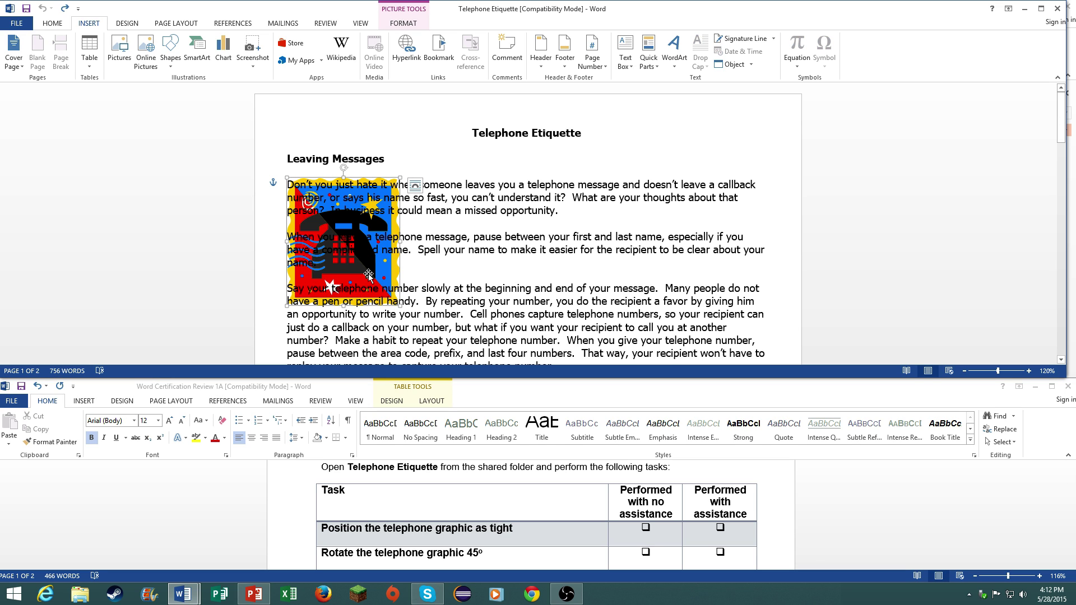
pyautogui.rightClick(368, 272)
pyautogui.moveTo(435, 448)
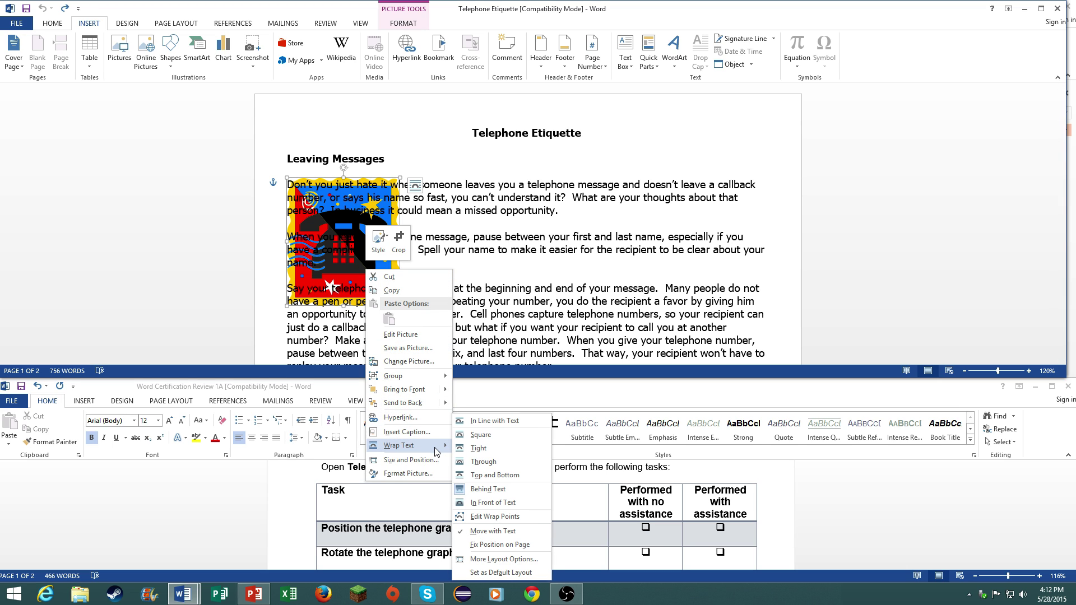
pyautogui.click(479, 448)
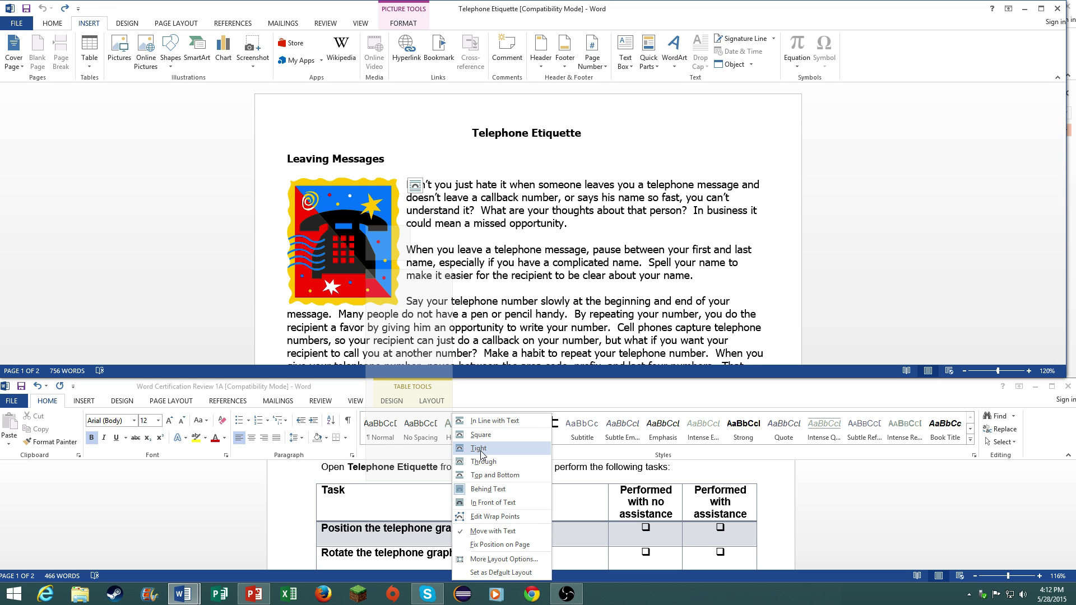
pyautogui.click(415, 186)
pyautogui.click(415, 186)
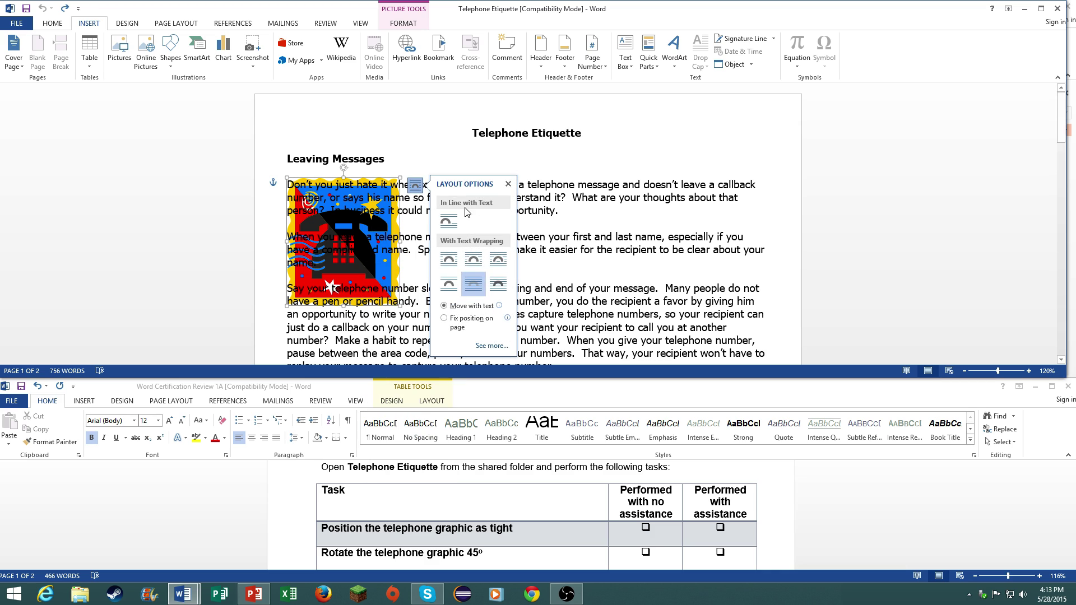
pyautogui.click(473, 268)
pyautogui.click(404, 23)
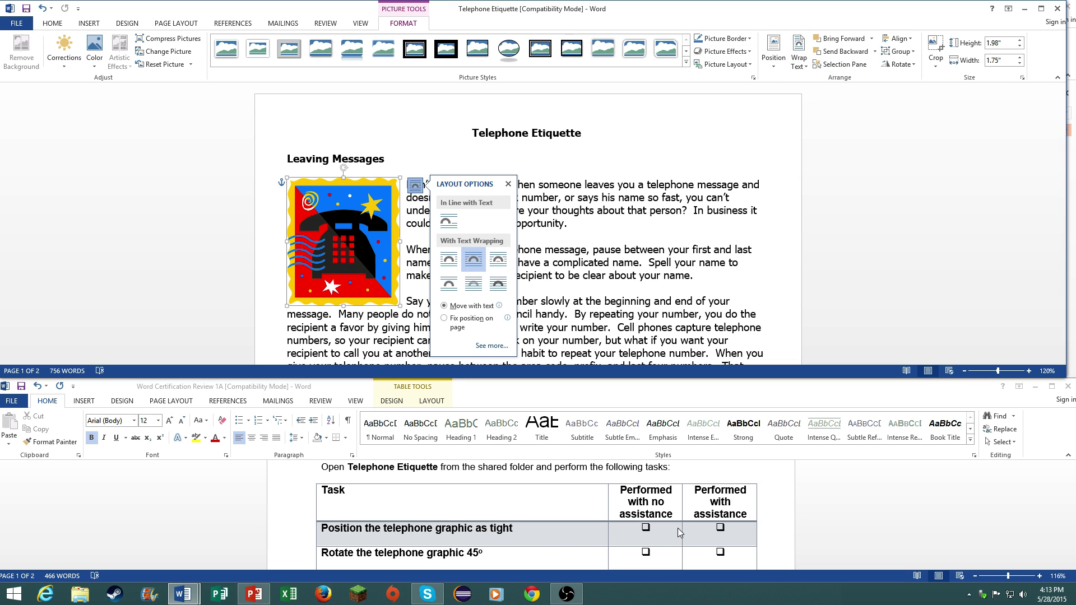
# - Rotate the telephone picture to 45° in its Size and Position settings
pyautogui.click(600, 531)
pyautogui.scroll(-3, 600, 531)
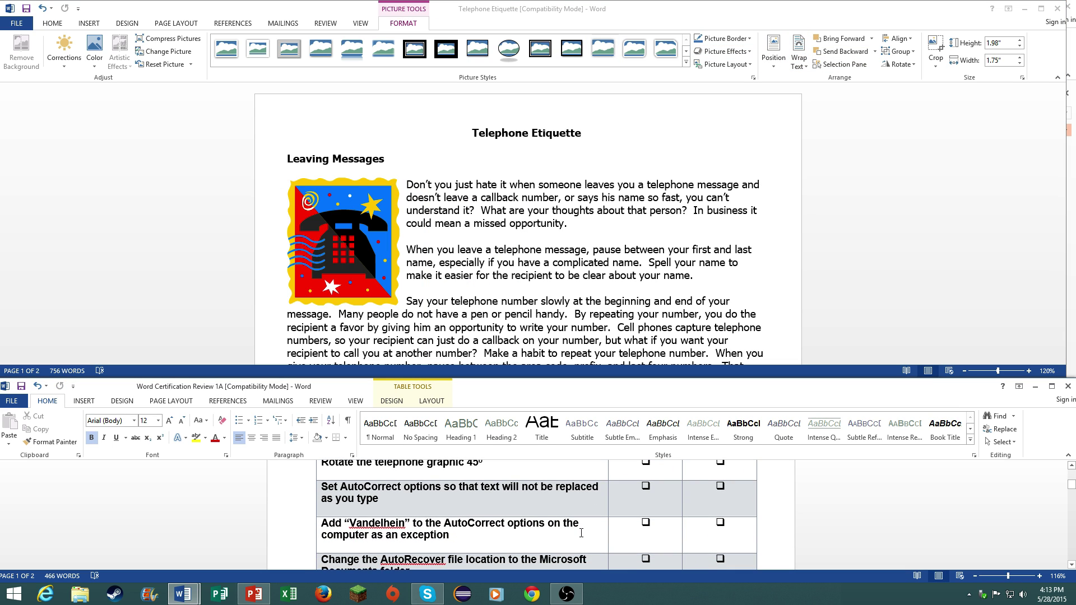
pyautogui.scroll(1, 544, 506)
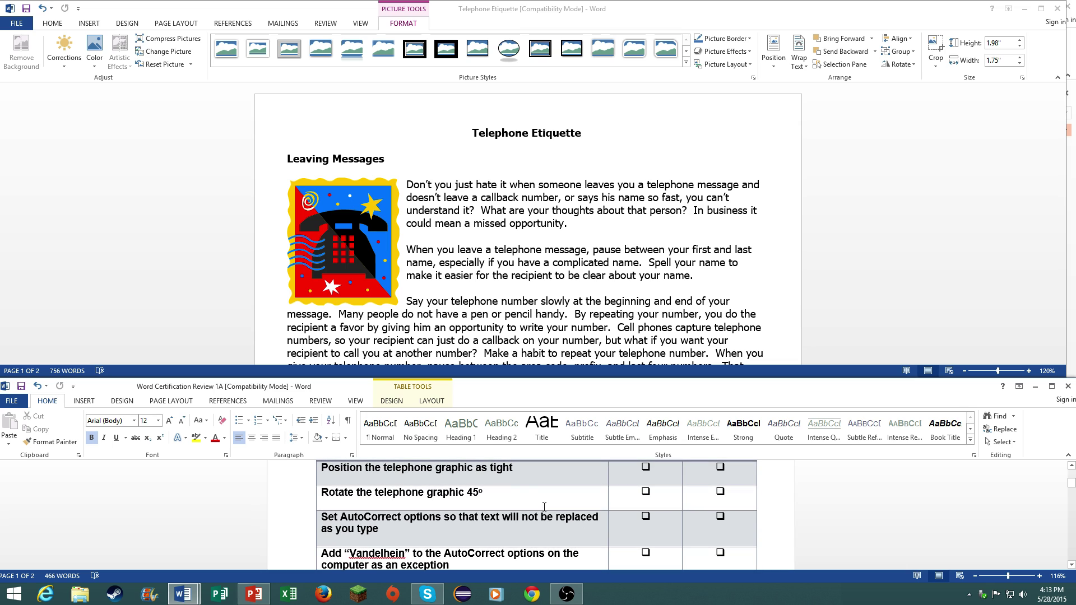
pyautogui.click(345, 244)
pyautogui.rightClick(354, 235)
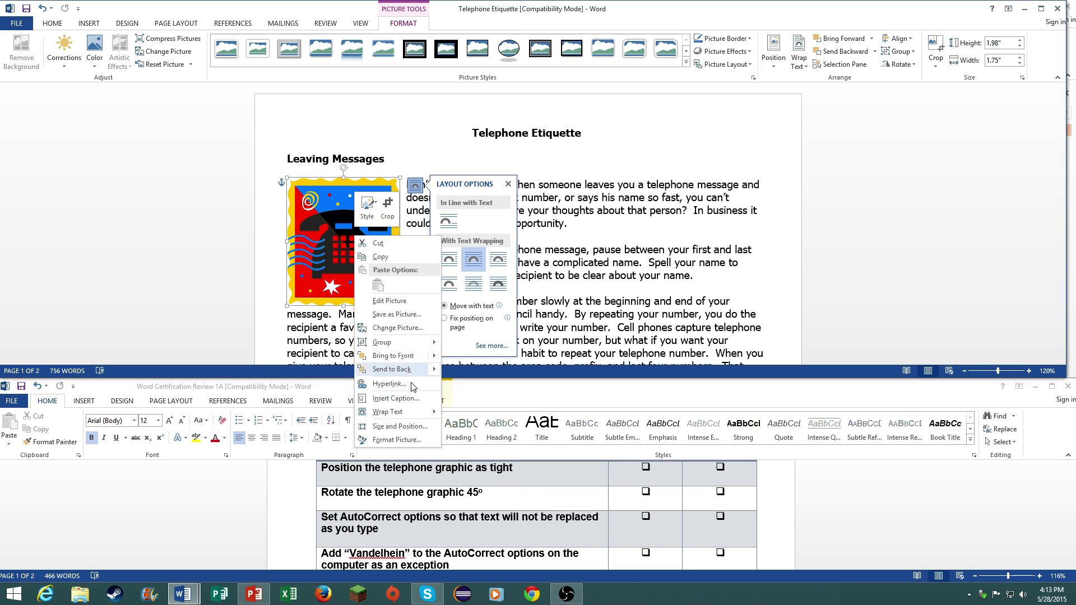
pyautogui.click(400, 426)
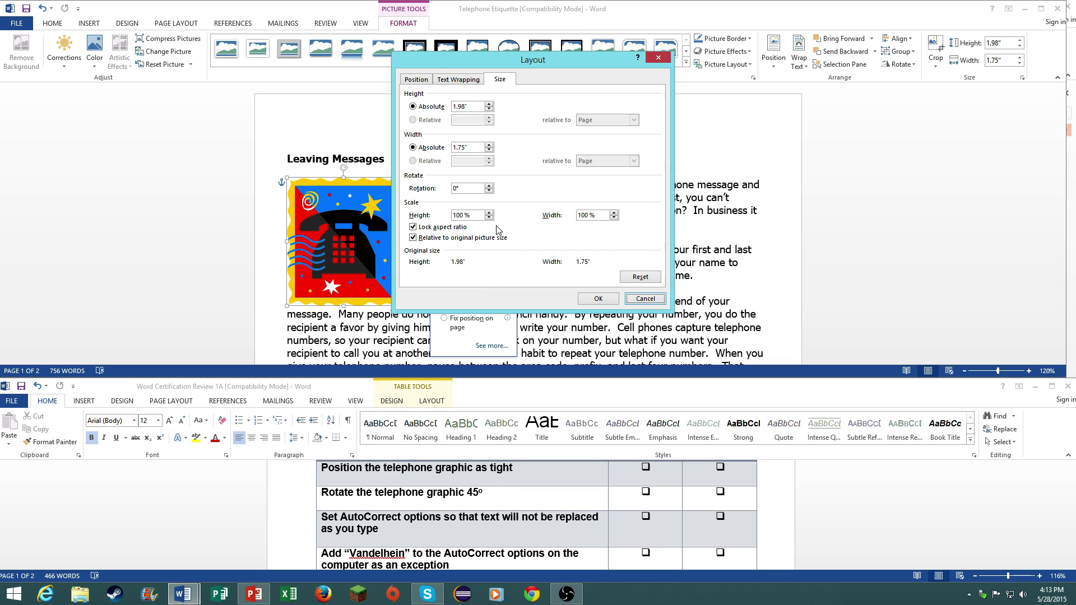
pyautogui.doubleClick(459, 188)
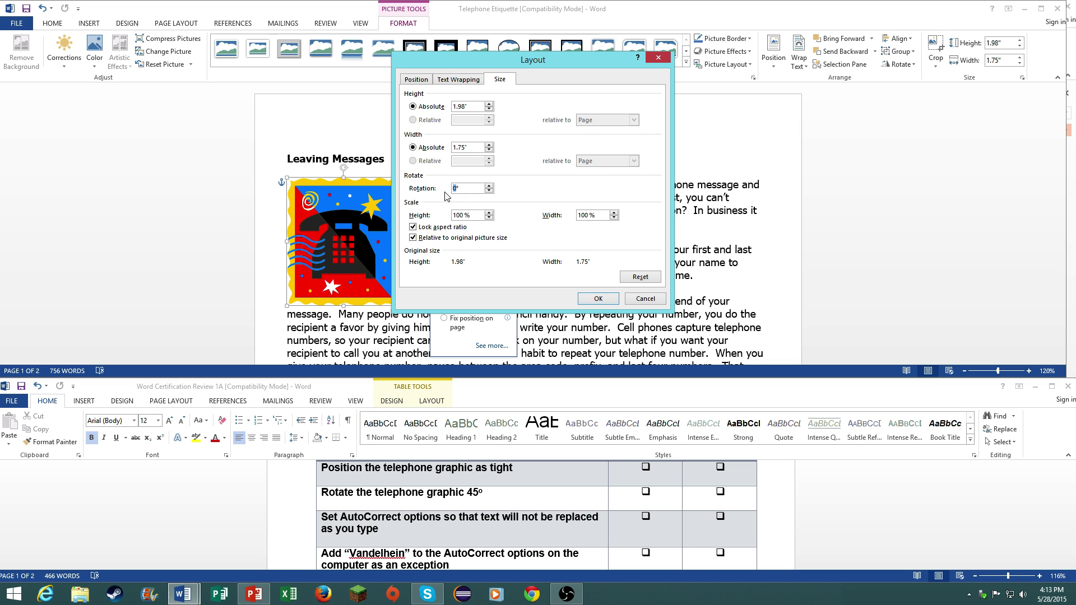
pyautogui.write('45')
pyautogui.click(598, 298)
pyautogui.click(600, 298)
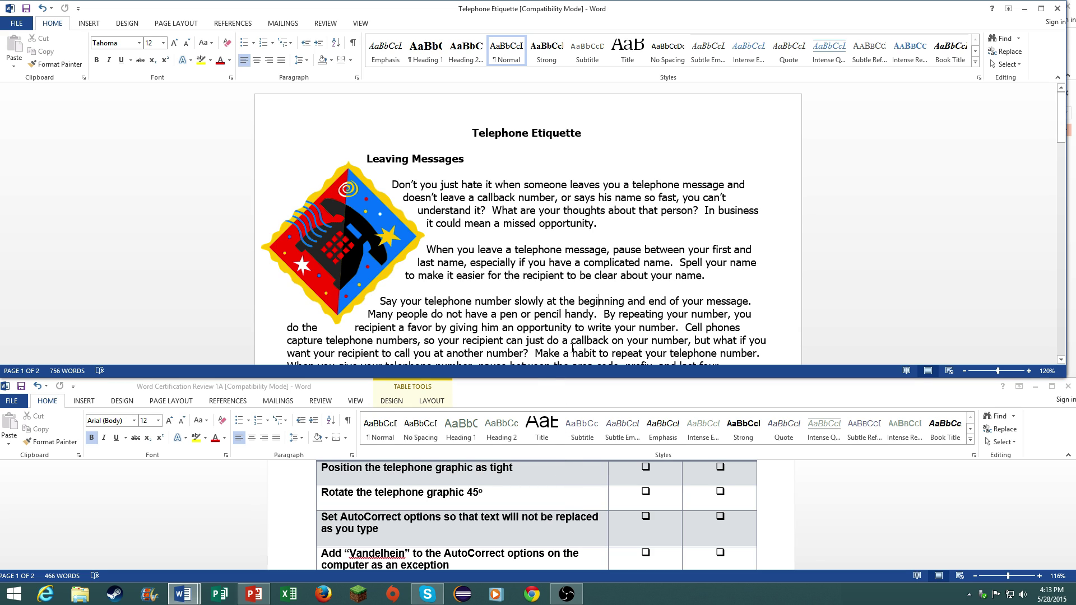
pyautogui.click(19, 24)
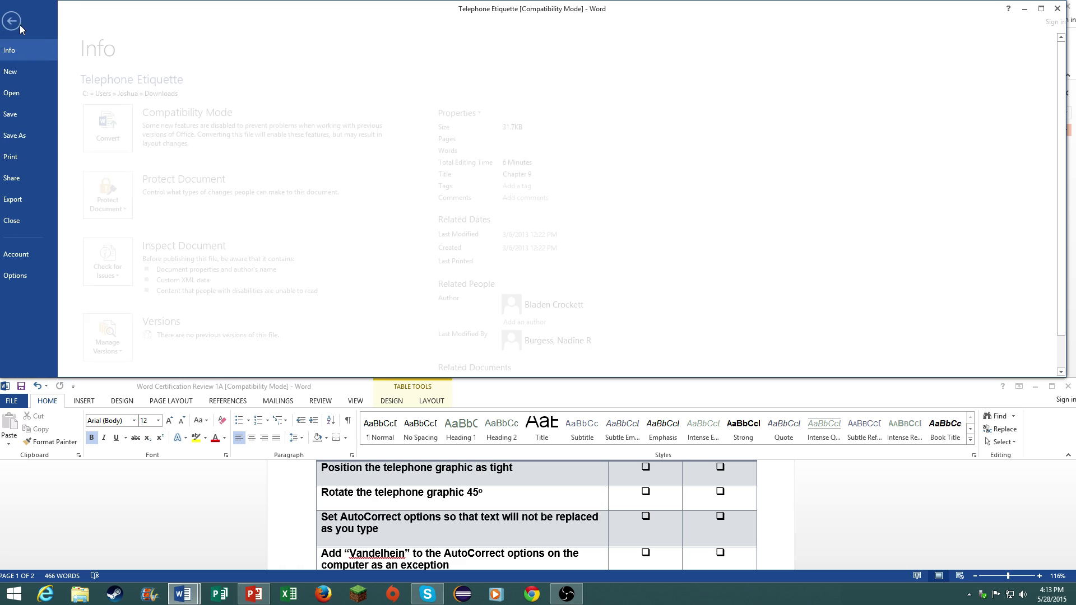
pyautogui.click(33, 272)
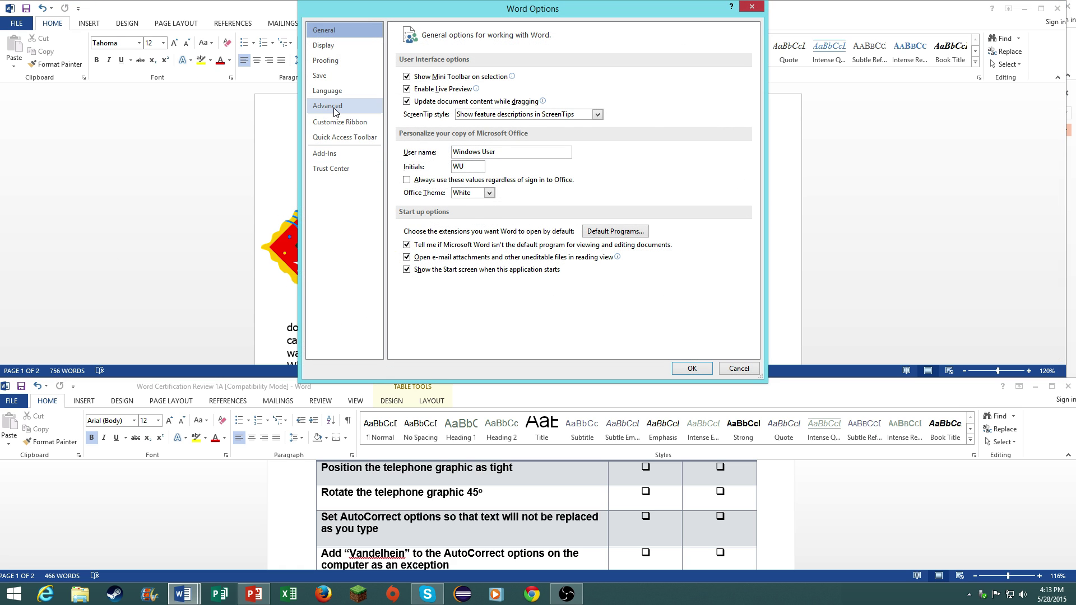
pyautogui.click(330, 106)
pyautogui.click(331, 62)
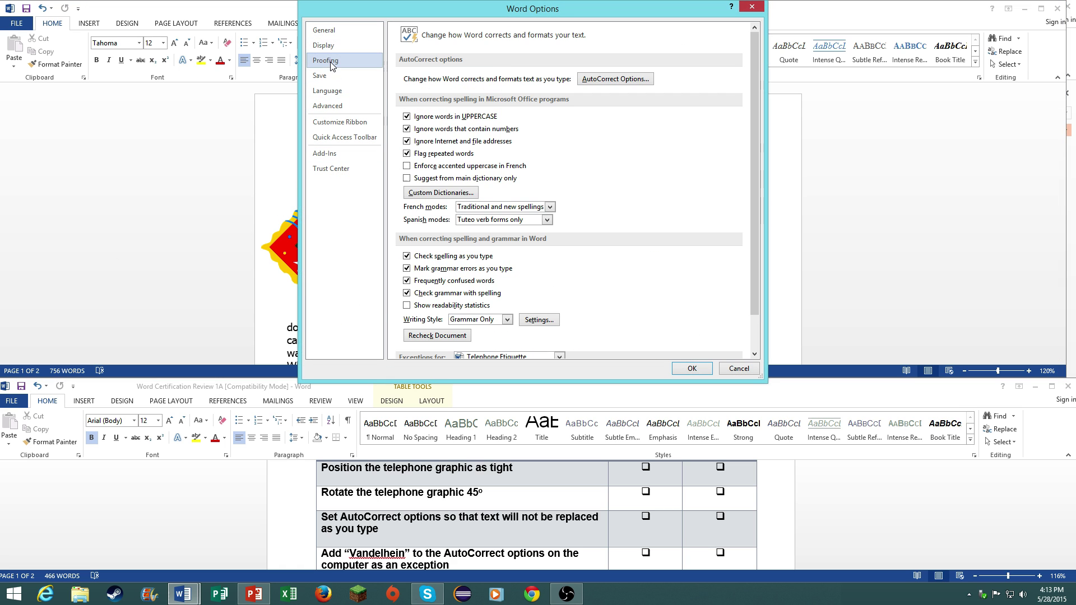
pyautogui.click(611, 80)
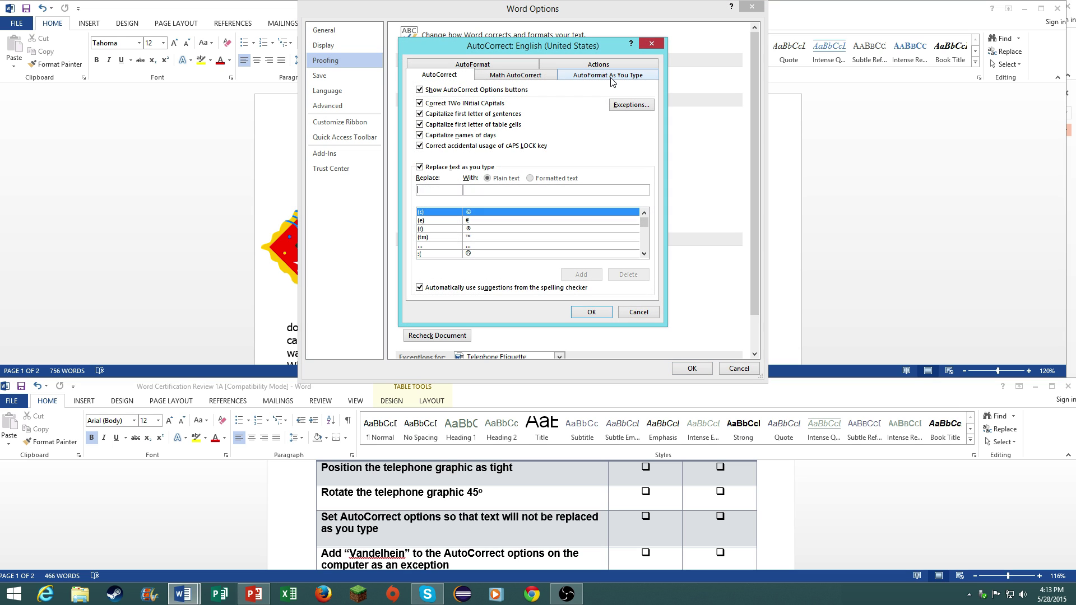
pyautogui.click(598, 78)
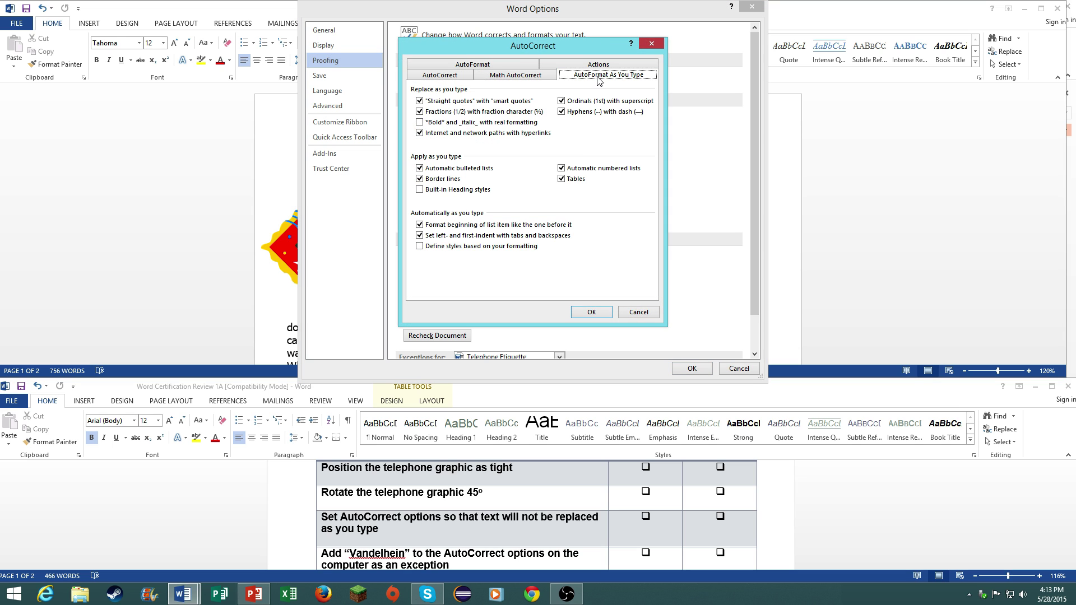
pyautogui.click(457, 75)
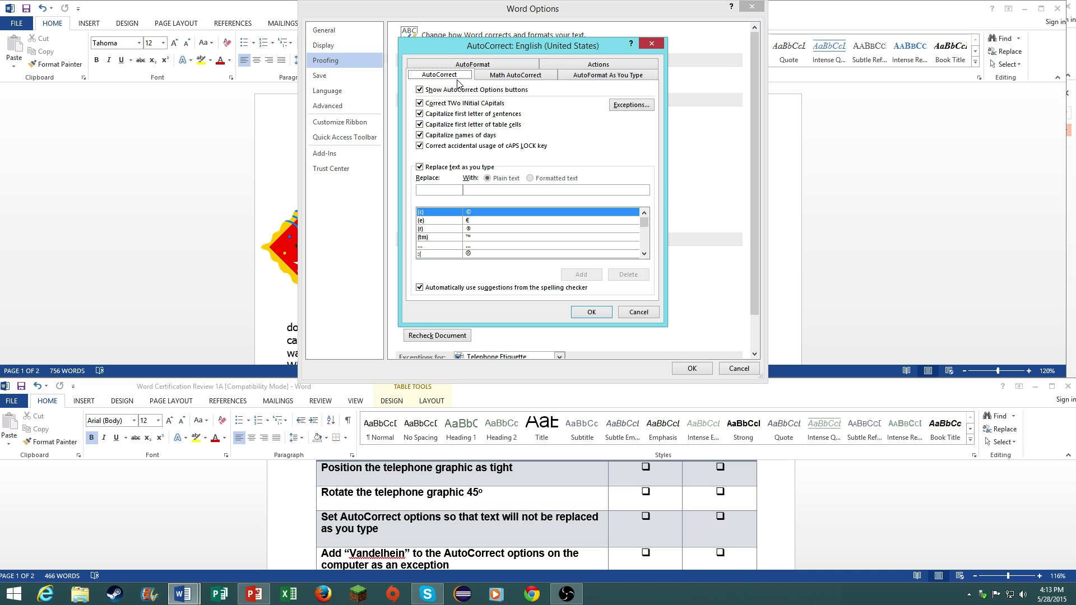
pyautogui.click(439, 171)
pyautogui.click(440, 169)
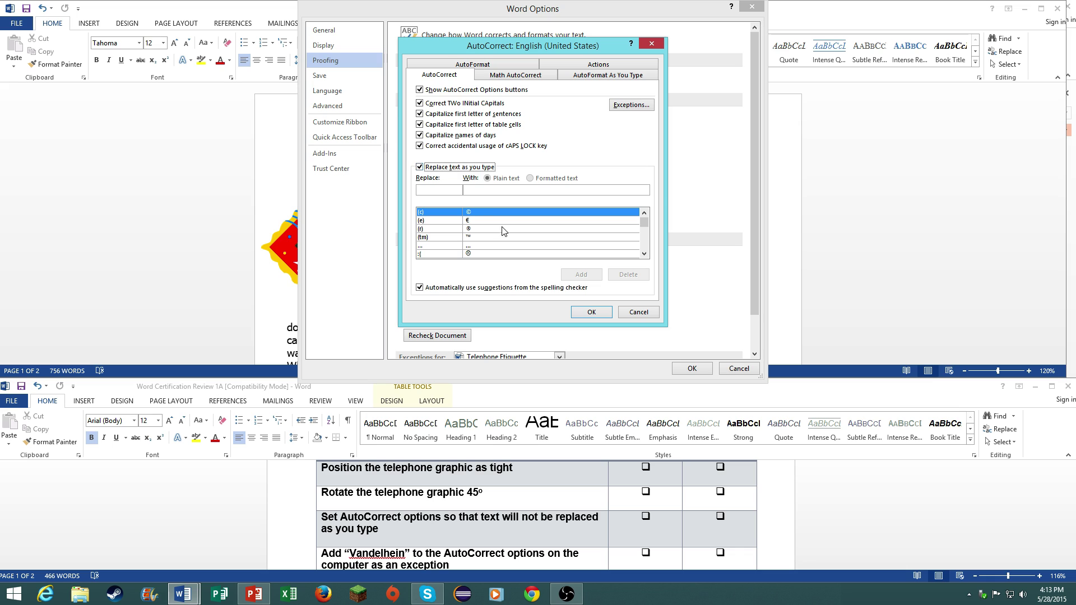
pyautogui.click(578, 314)
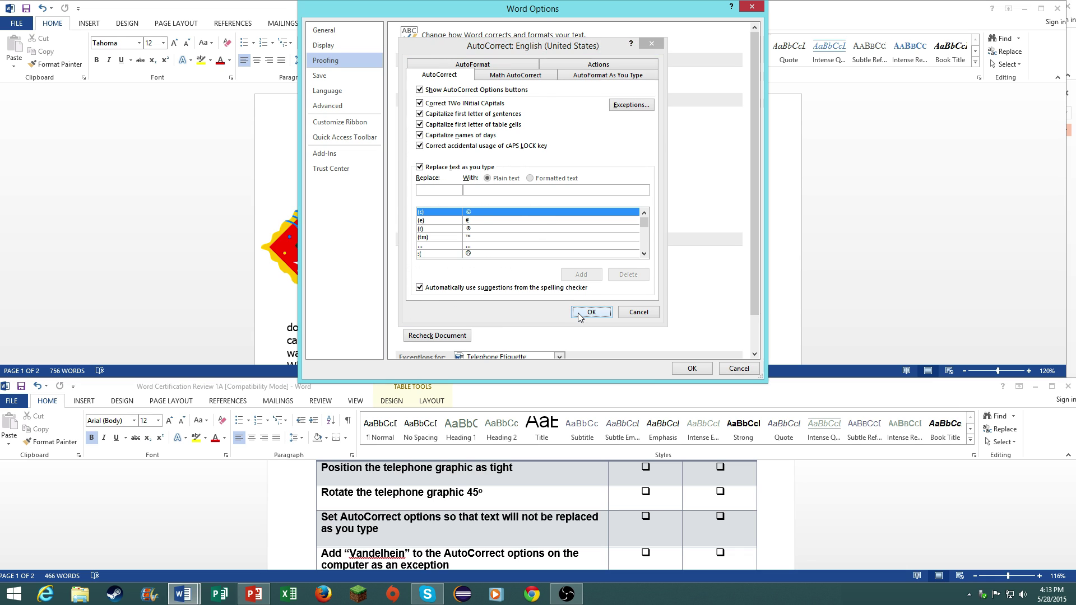
pyautogui.click(694, 364)
pyautogui.scroll(-1, 628, 537)
pyautogui.scroll(-1, 627, 537)
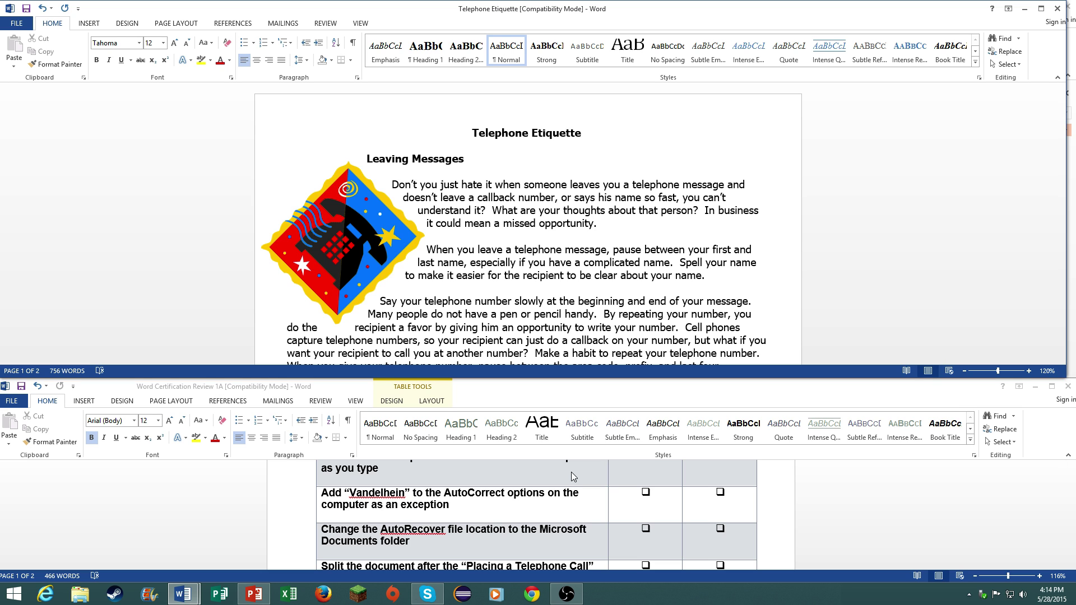
# - Open the AutoCorrect options from Word Options Proofing, glancing at AutoFormat As You Type
pyautogui.click(17, 23)
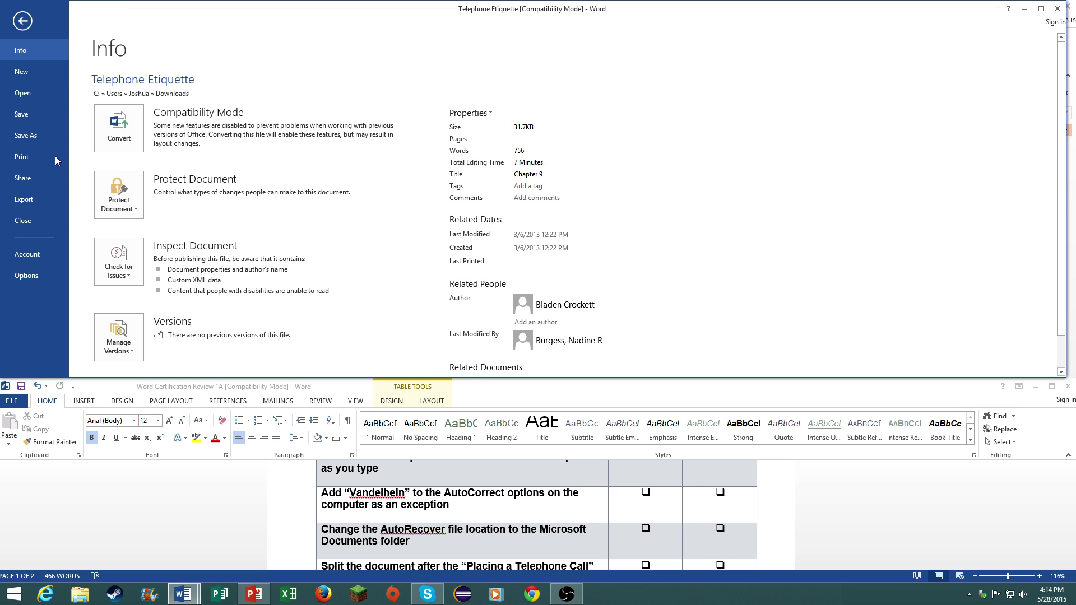
pyautogui.click(37, 281)
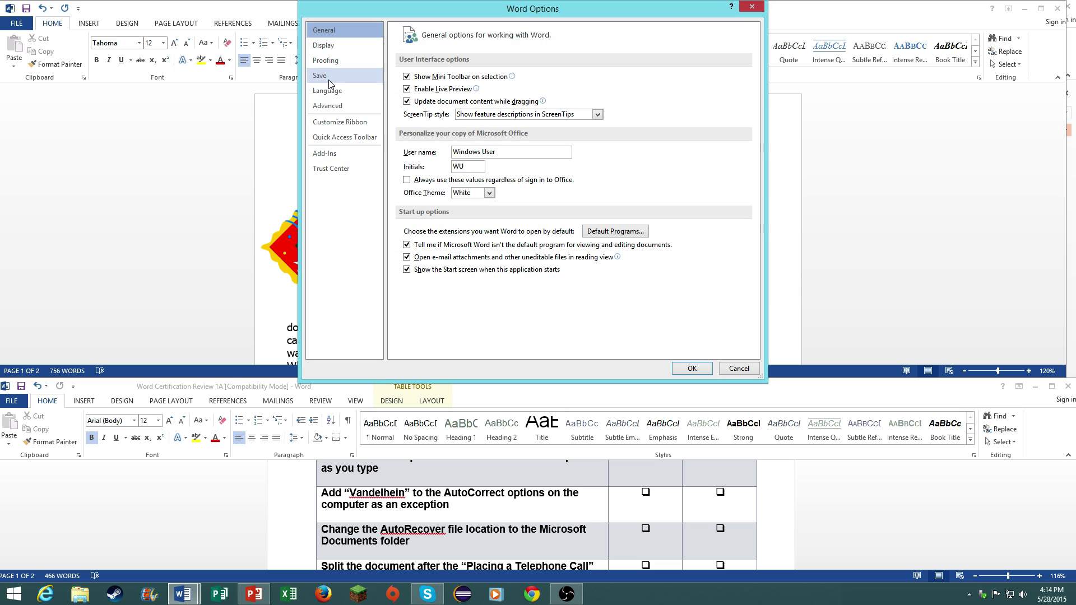
pyautogui.click(328, 60)
pyautogui.click(614, 82)
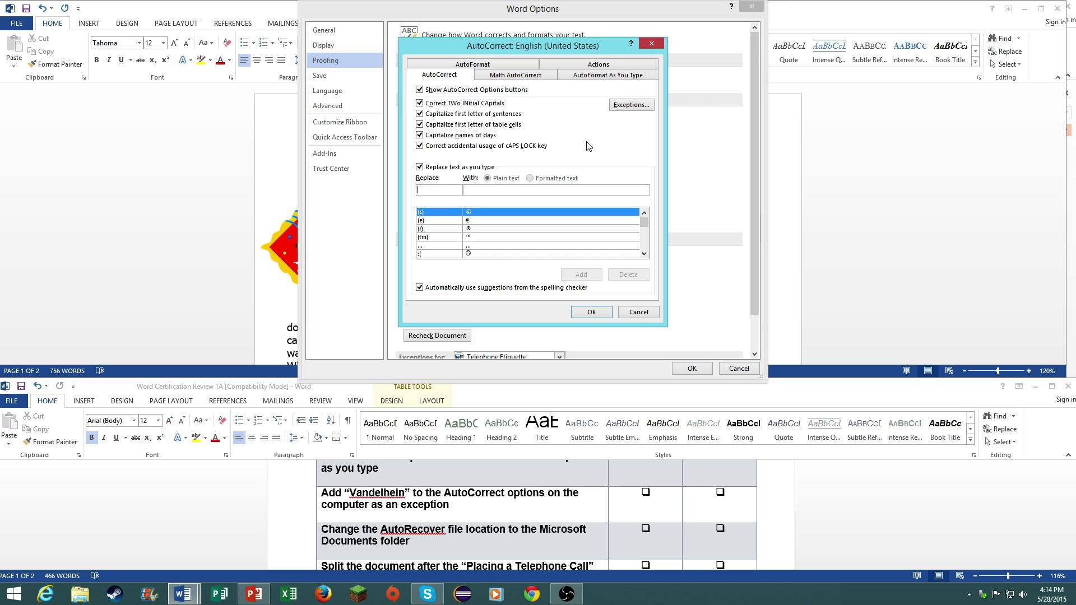
pyautogui.click(580, 77)
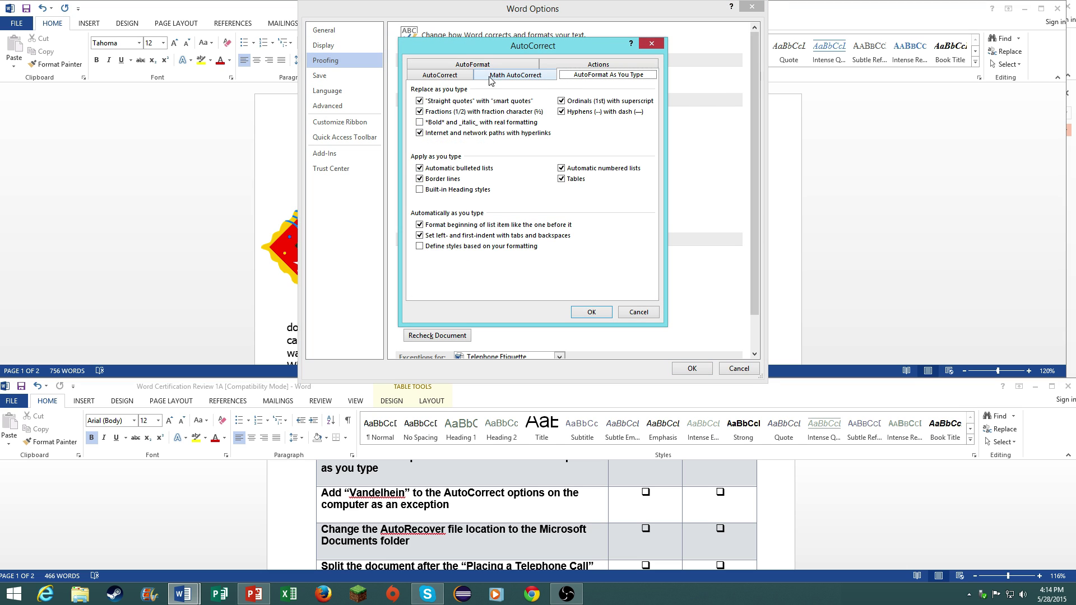
pyautogui.click(468, 76)
# - Add the author's surname to the Other Corrections exceptions and close all option dialogs
pyautogui.click(625, 107)
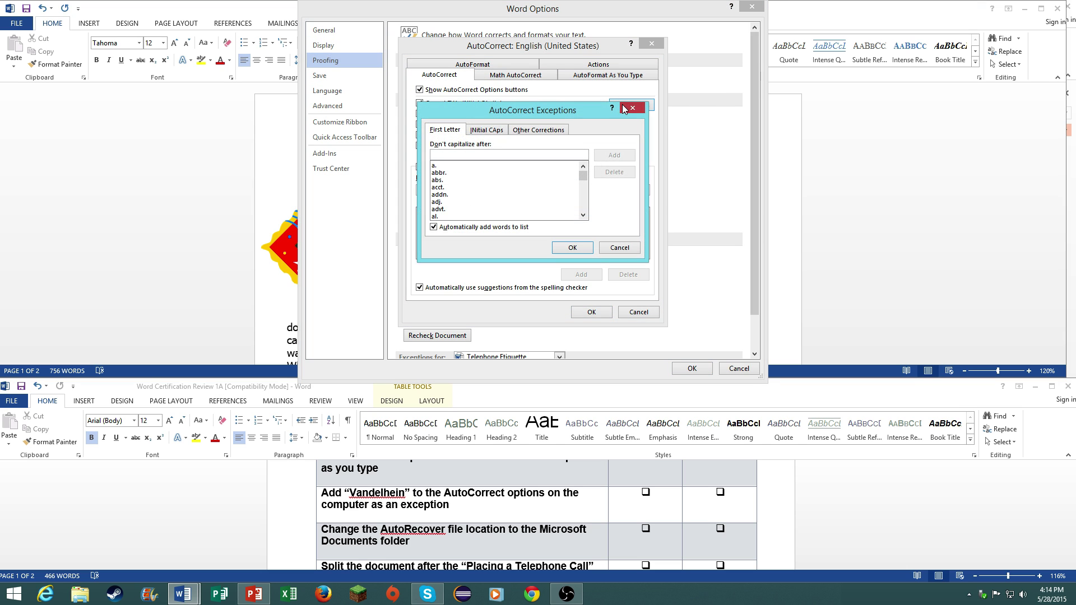
pyautogui.click(527, 131)
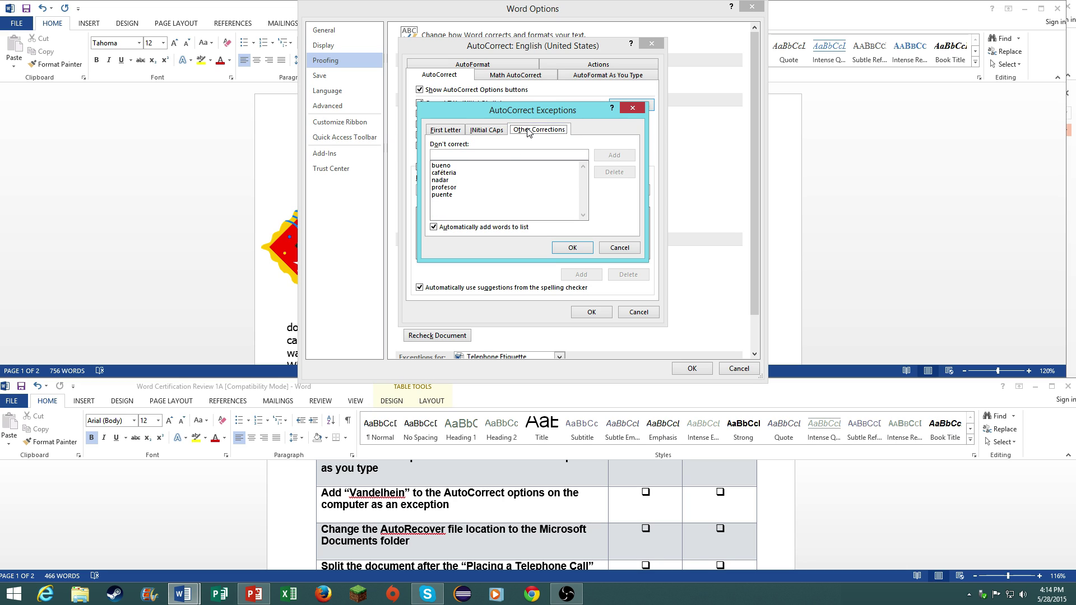
pyautogui.click(542, 154)
pyautogui.write('Vandelhein')
pyautogui.click(616, 157)
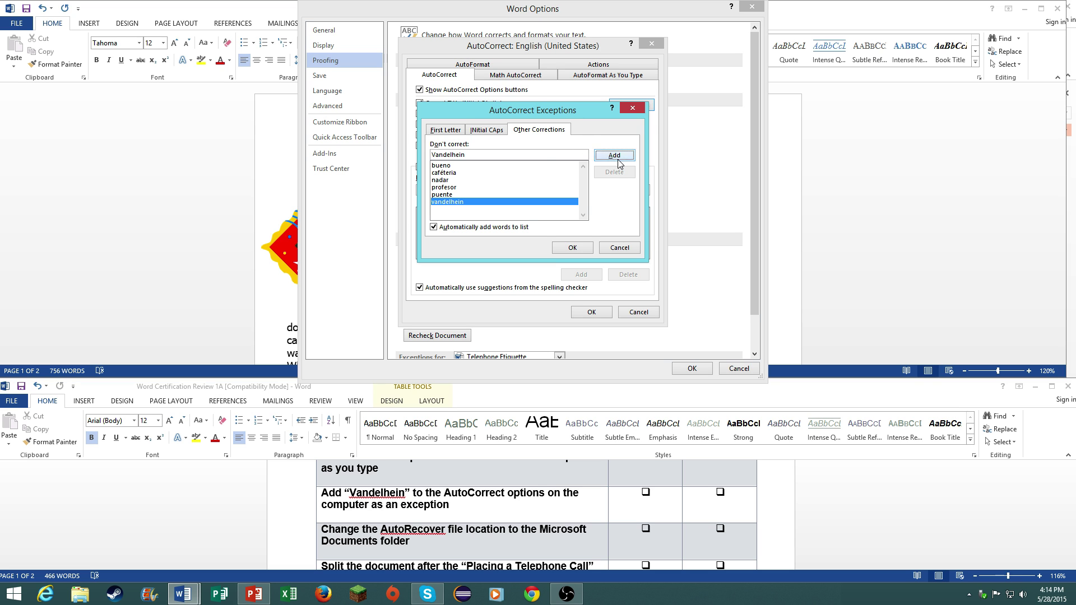
pyautogui.click(584, 252)
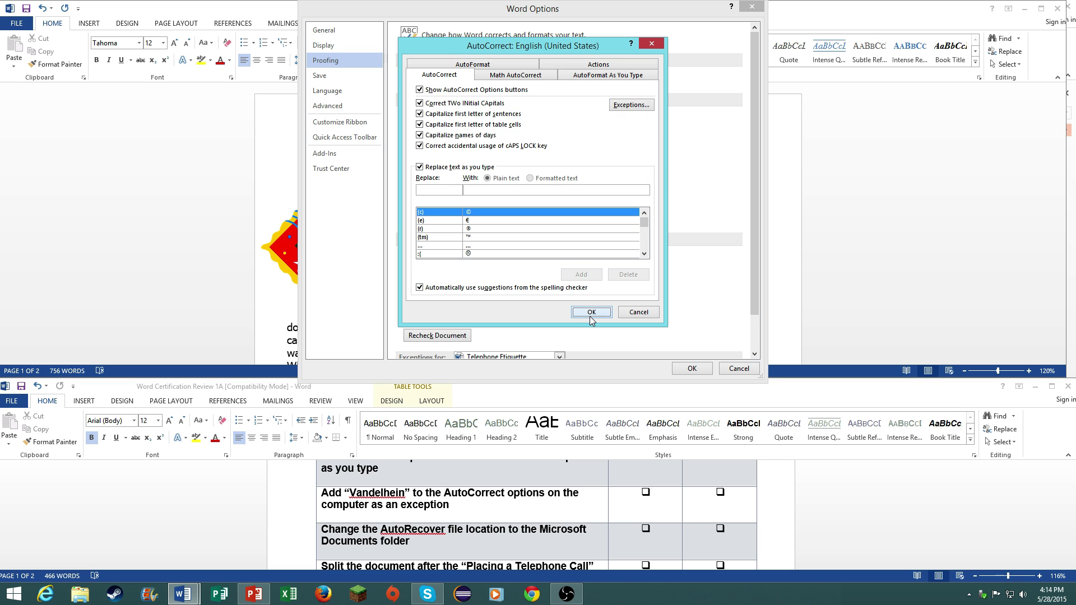
pyautogui.click(589, 315)
pyautogui.click(685, 370)
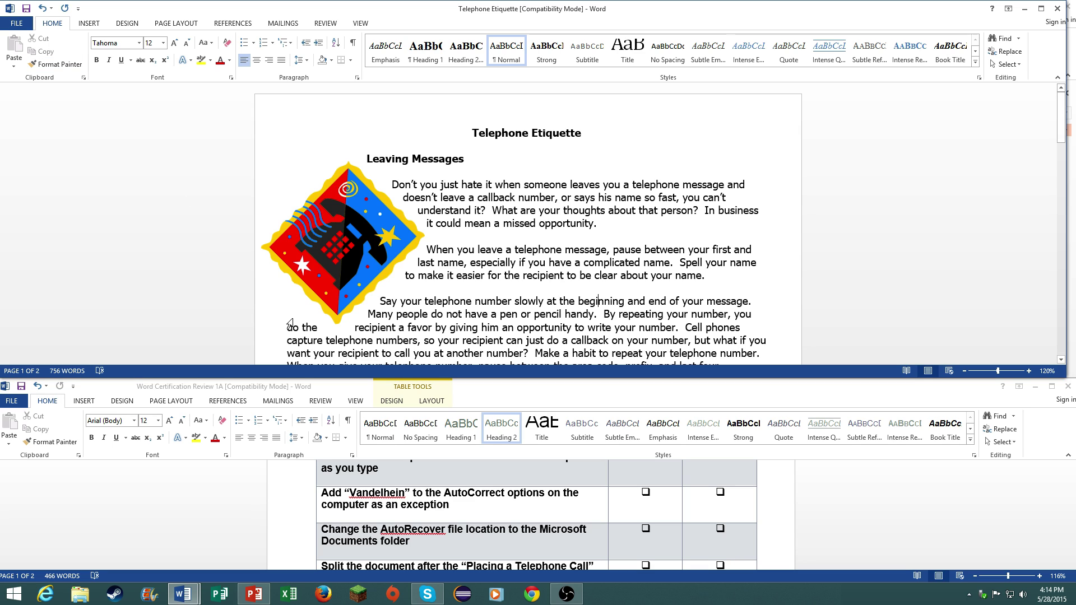
# - Open Word Options and go to the Save category
pyautogui.scroll(-1, 448, 503)
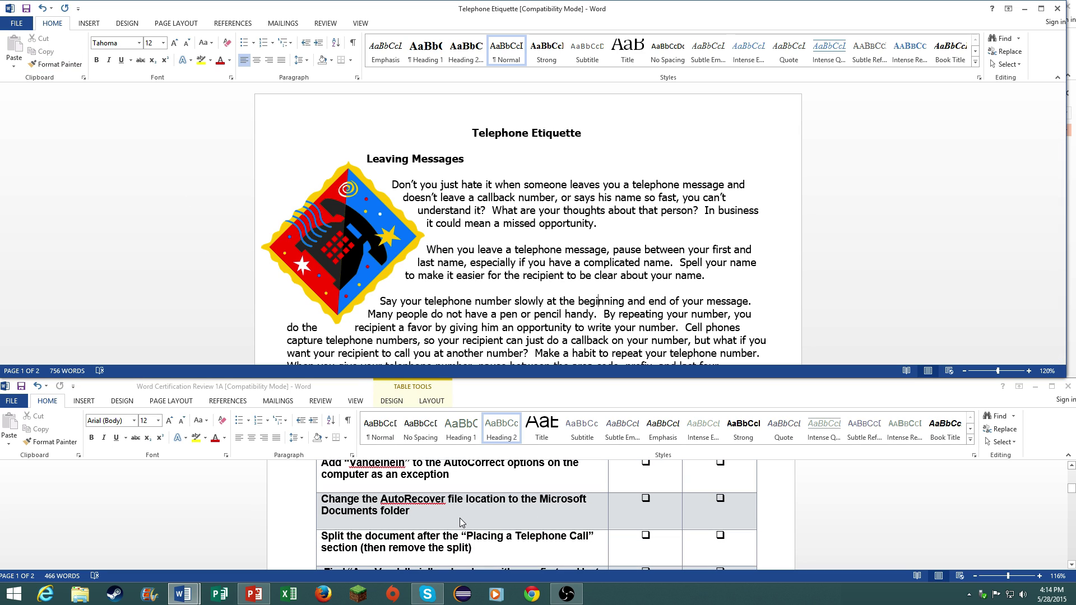
pyautogui.scroll(2, 458, 518)
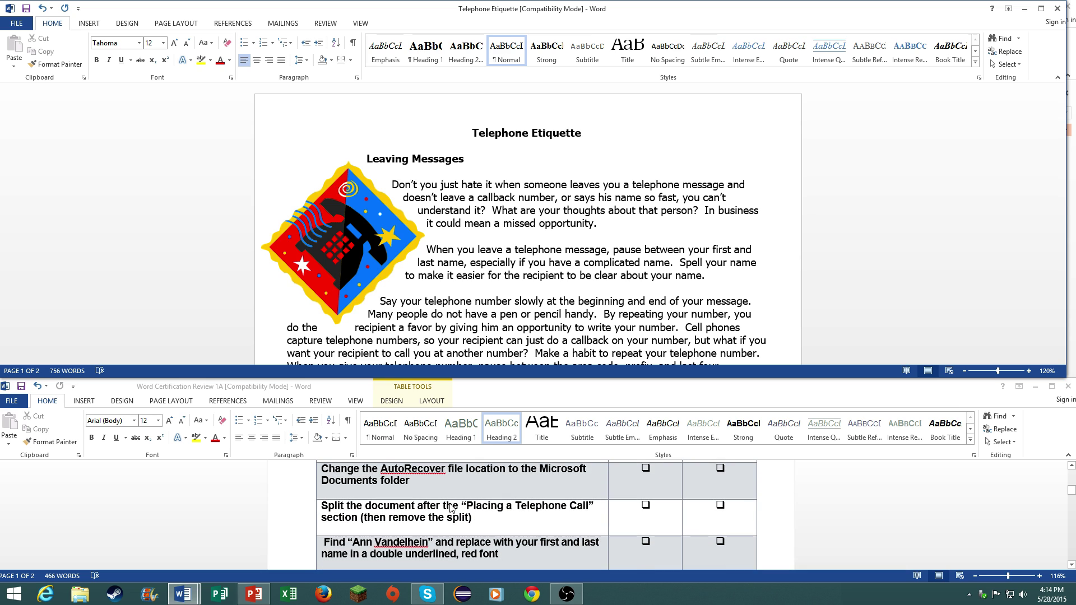
pyautogui.scroll(1, 447, 506)
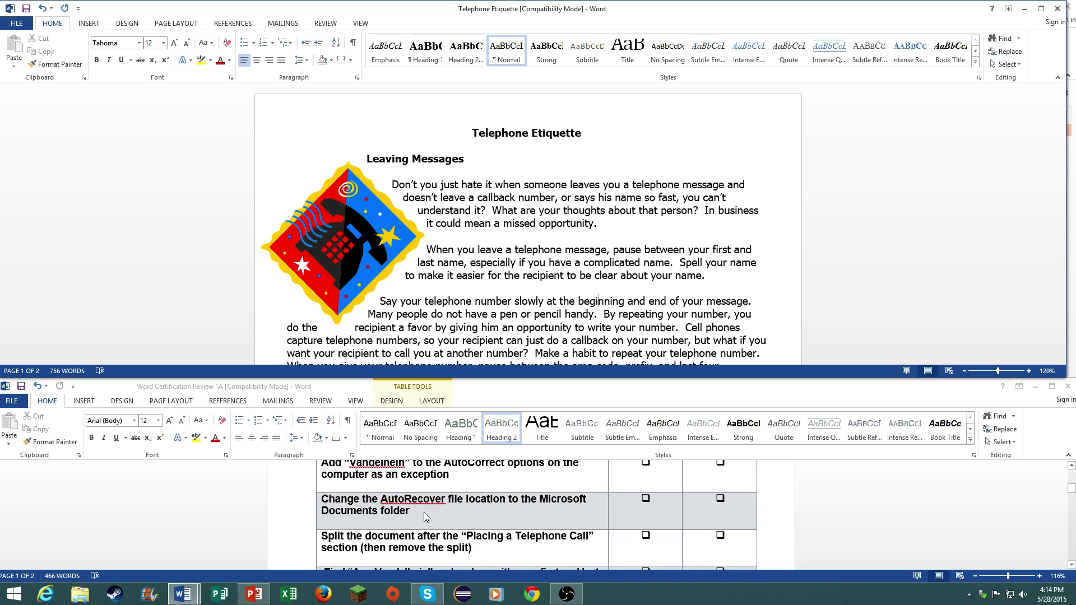
pyautogui.click(17, 23)
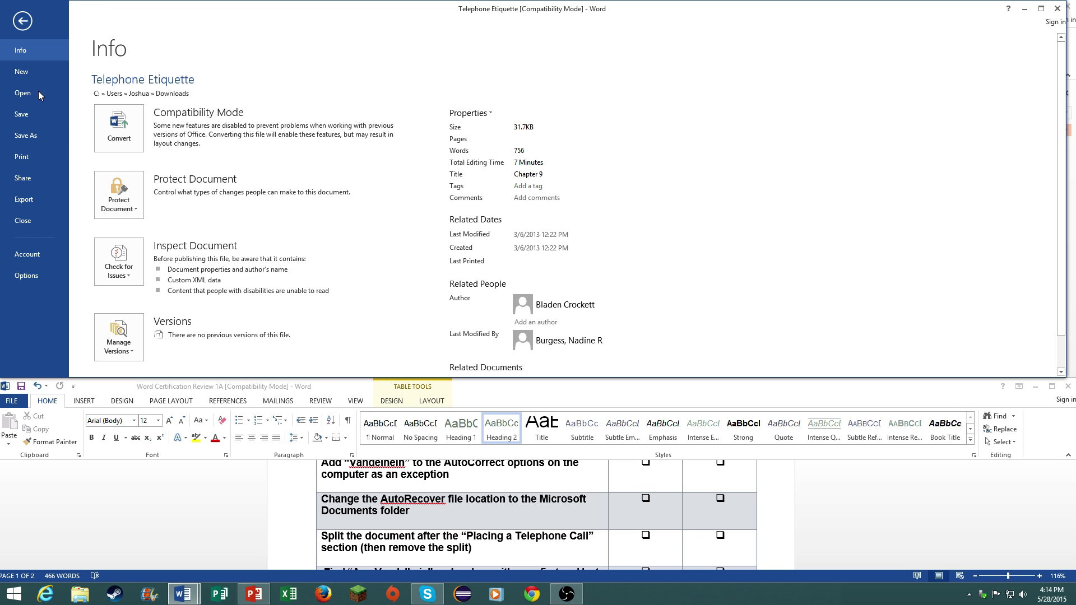
pyautogui.click(28, 276)
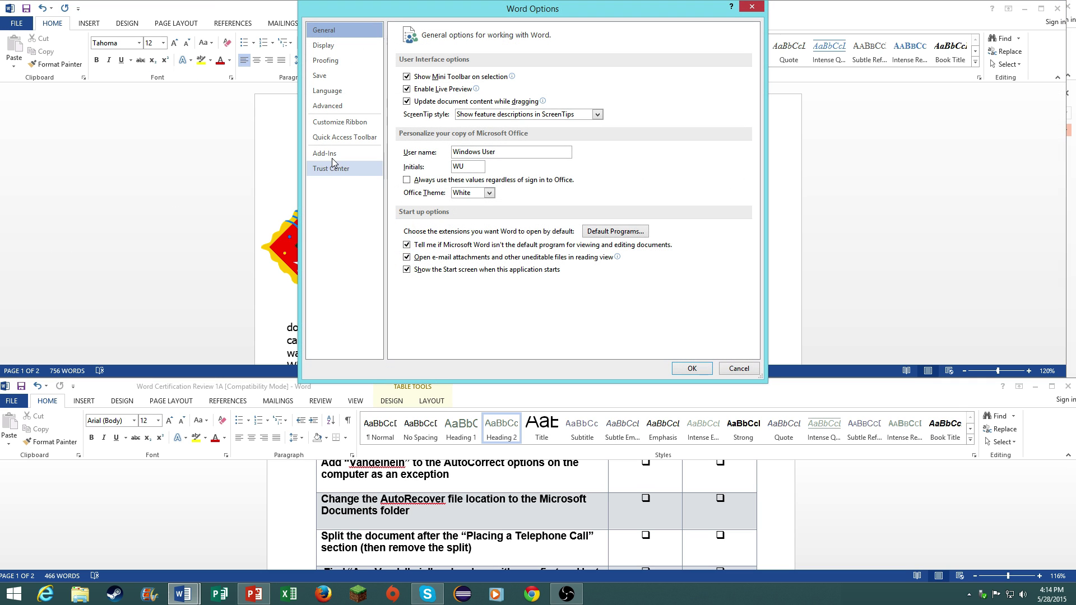
pyautogui.click(326, 104)
pyautogui.click(324, 61)
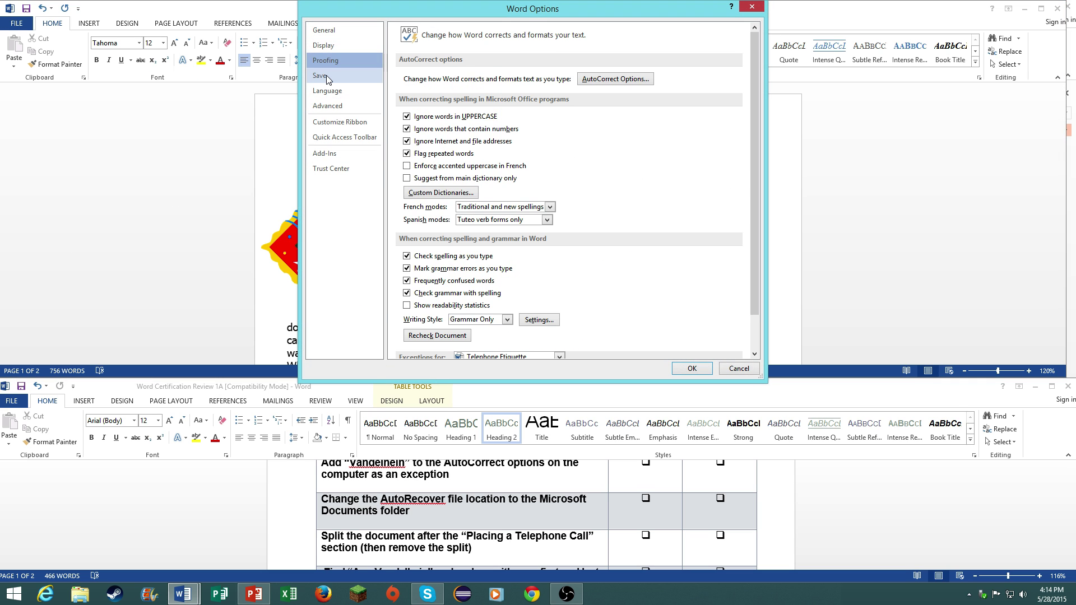
pyautogui.click(326, 76)
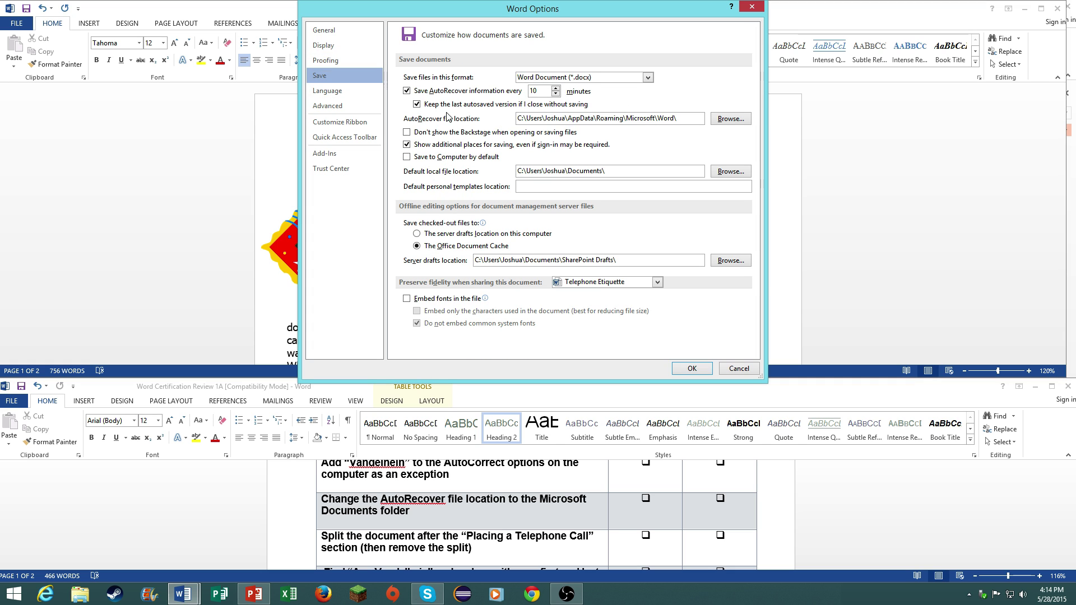
# - Set the AutoRecover file location to the Documents folder and close Word Options
pyautogui.click(729, 119)
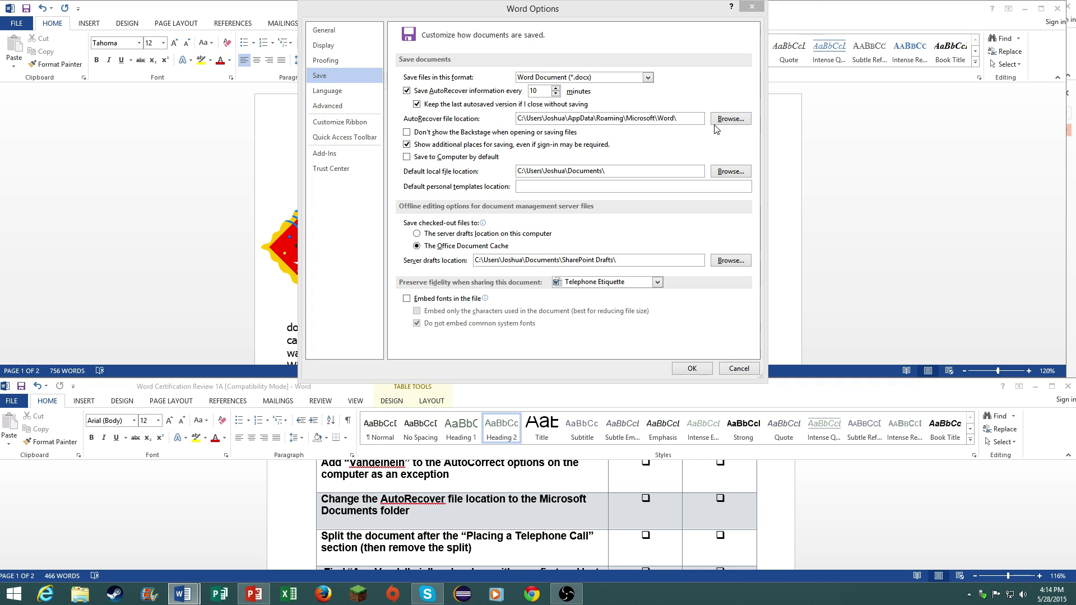
pyautogui.click(353, 174)
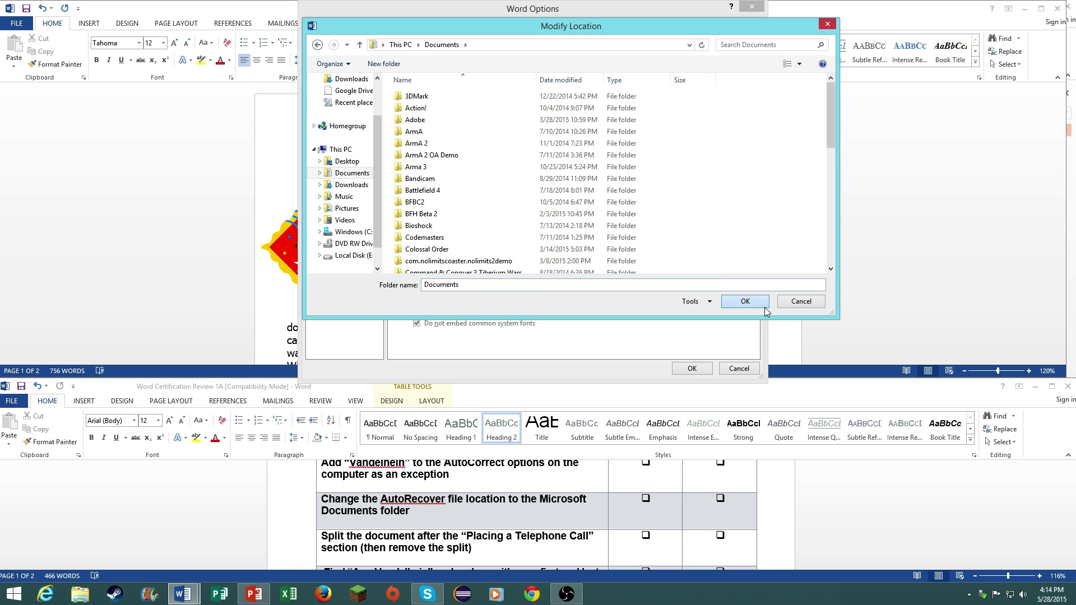
pyautogui.click(744, 301)
pyautogui.click(704, 365)
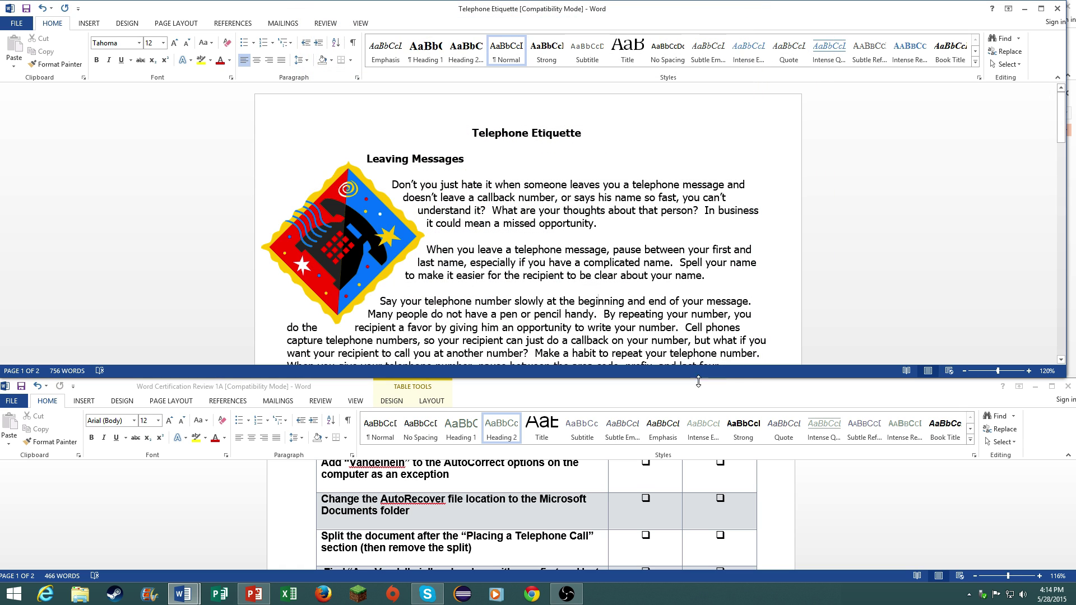
pyautogui.scroll(-2, 566, 537)
pyautogui.scroll(-1, 552, 531)
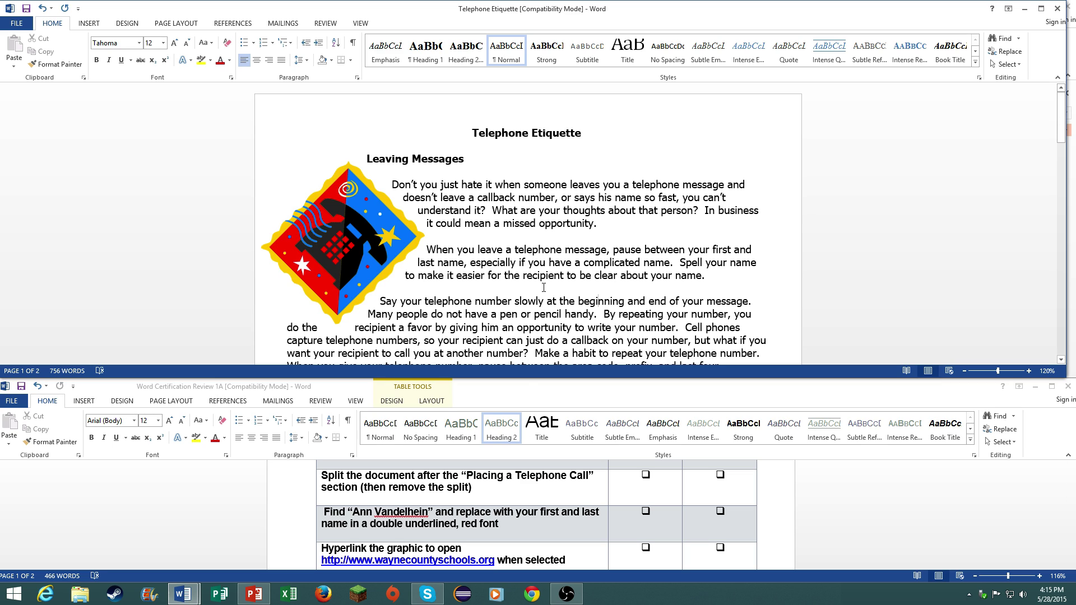
# - Split the Telephone Etiquette window near Placing a Telephone Call, then remove the split
pyautogui.scroll(-5, 544, 287)
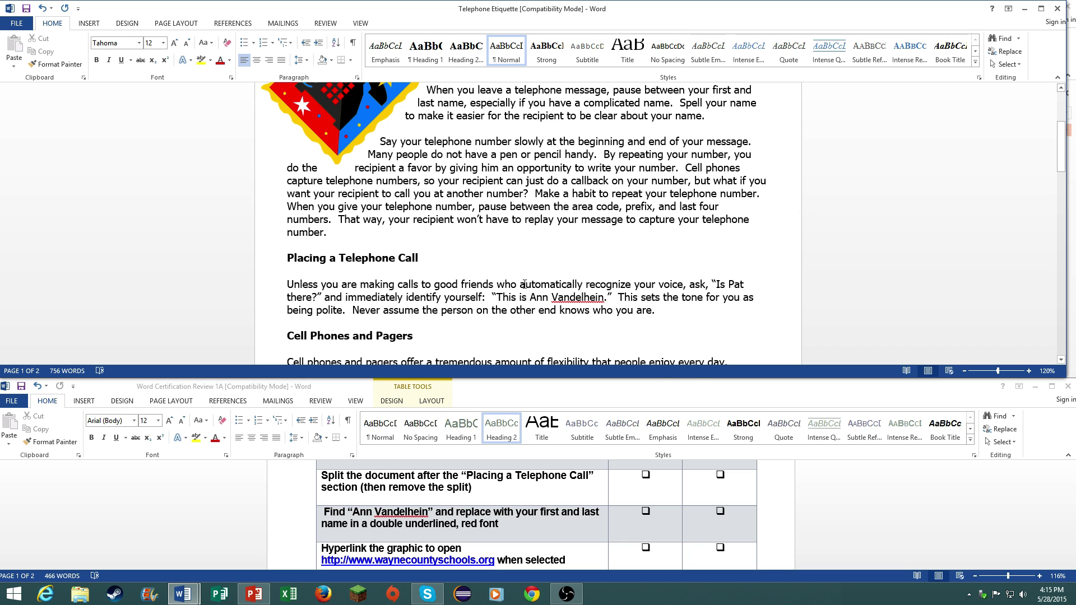
pyautogui.scroll(1, 505, 291)
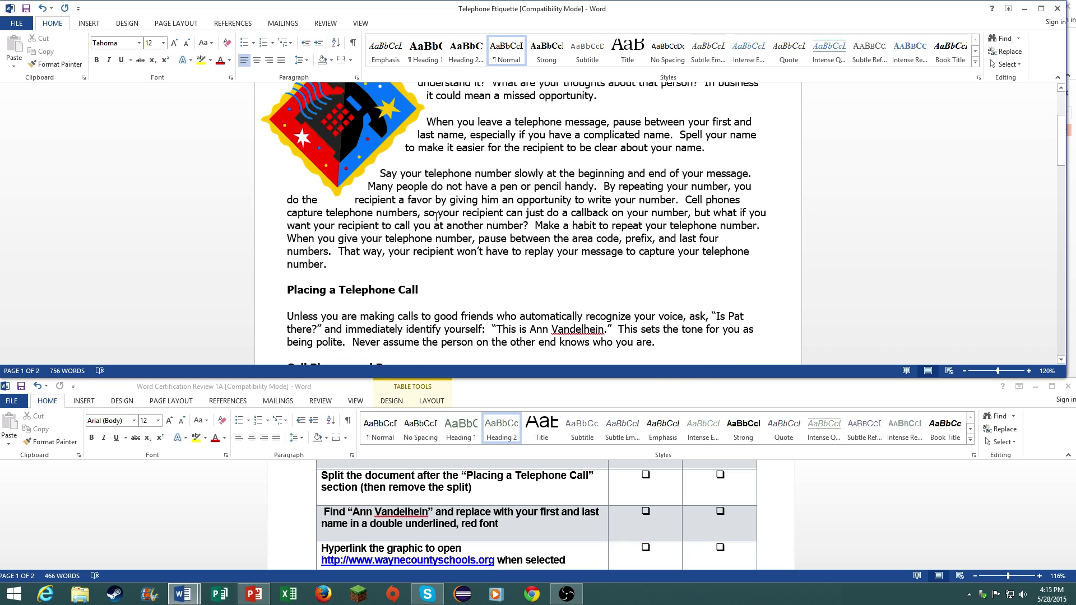
pyautogui.click(358, 23)
pyautogui.click(90, 25)
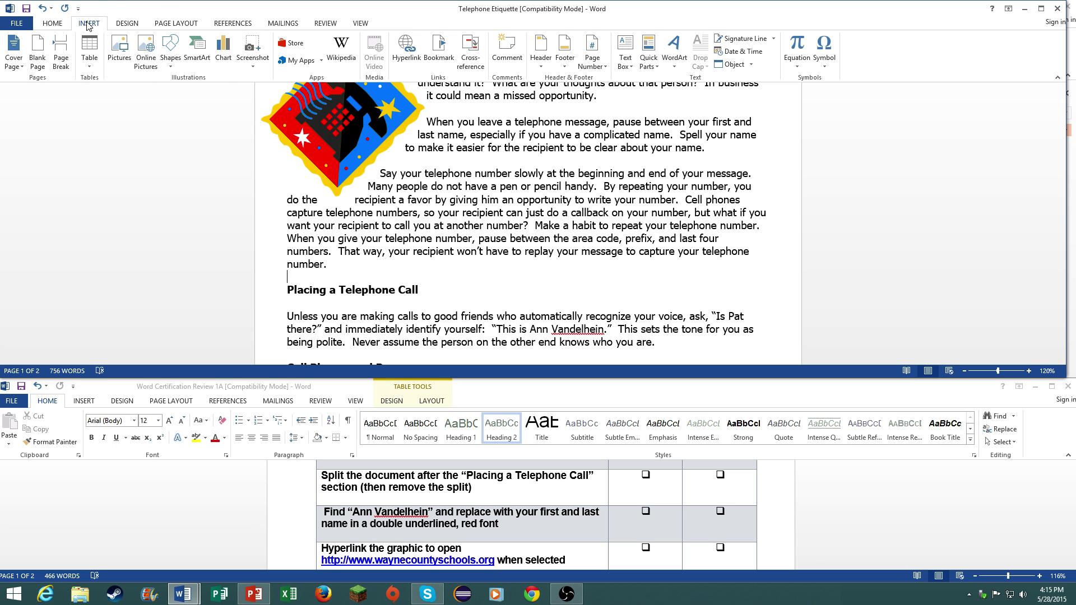
pyautogui.click(364, 23)
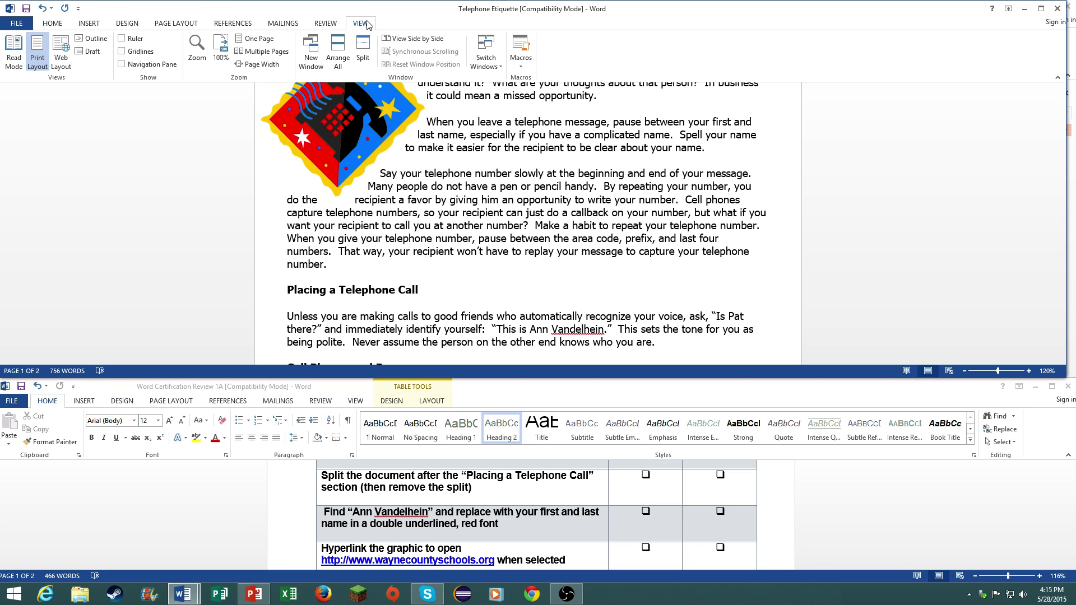
pyautogui.click(368, 52)
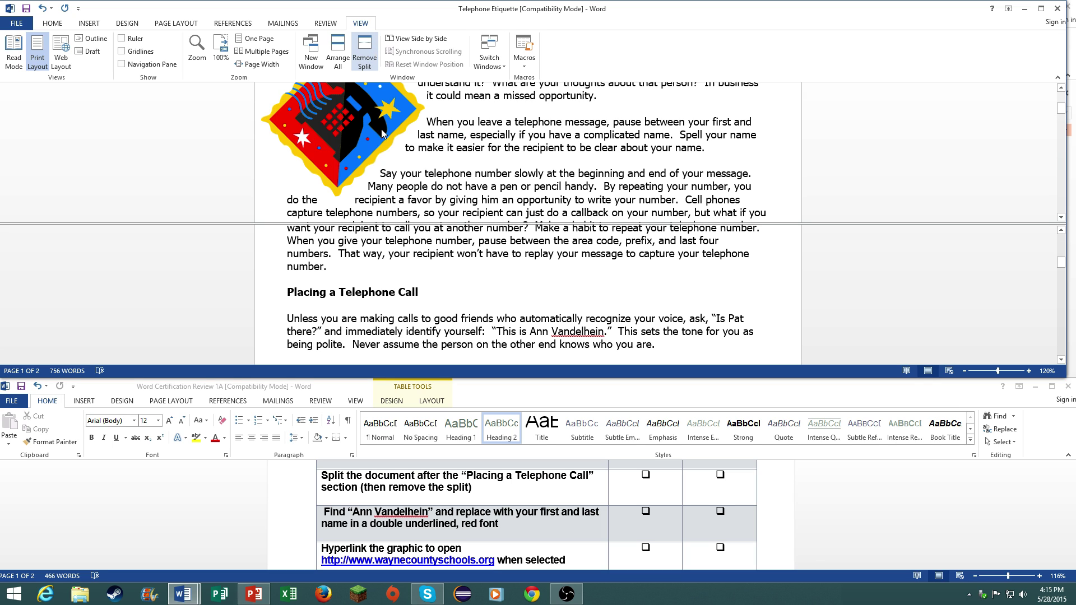
pyautogui.click(487, 225)
pyautogui.click(364, 56)
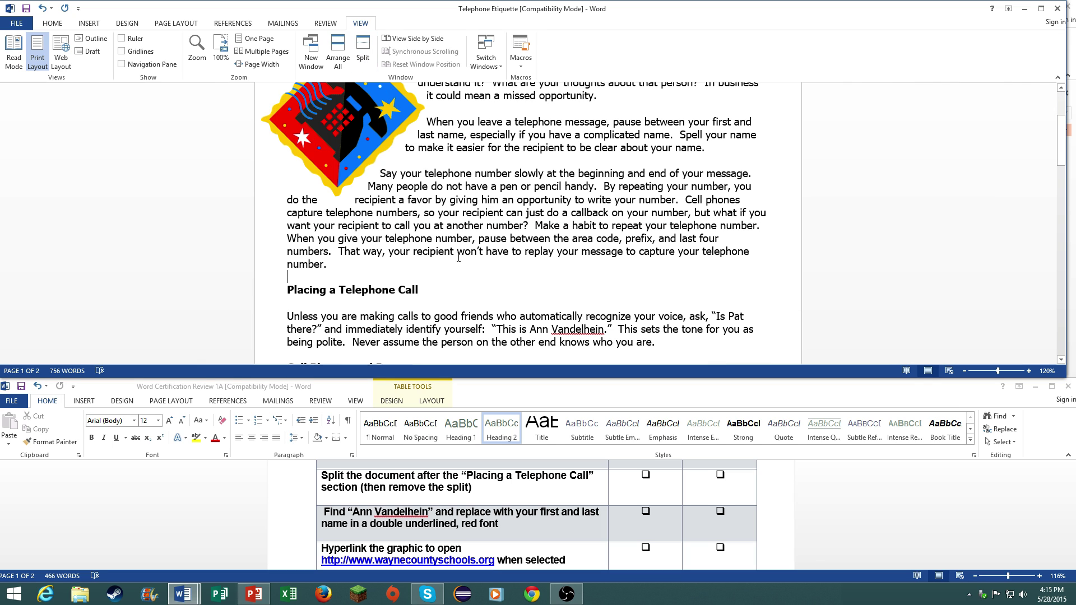
pyautogui.click(554, 497)
pyautogui.scroll(-1, 553, 494)
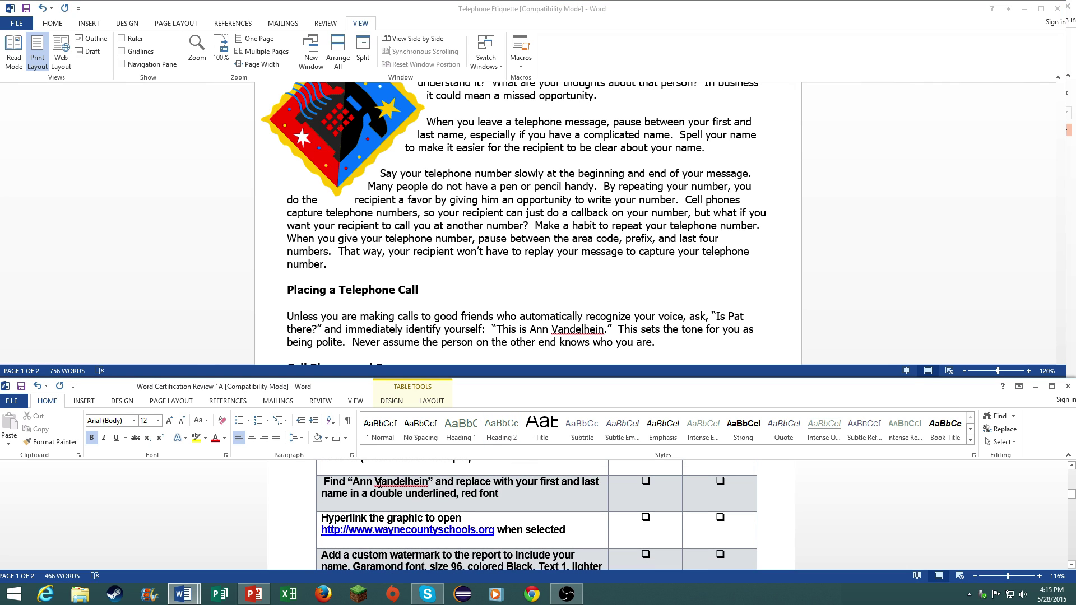
# - Open Find and Replace and correct the capitalisation of the author's surname in the search entry
pyautogui.scroll(4, 394, 510)
pyautogui.scroll(-3, 394, 510)
pyautogui.scroll(-1, 395, 509)
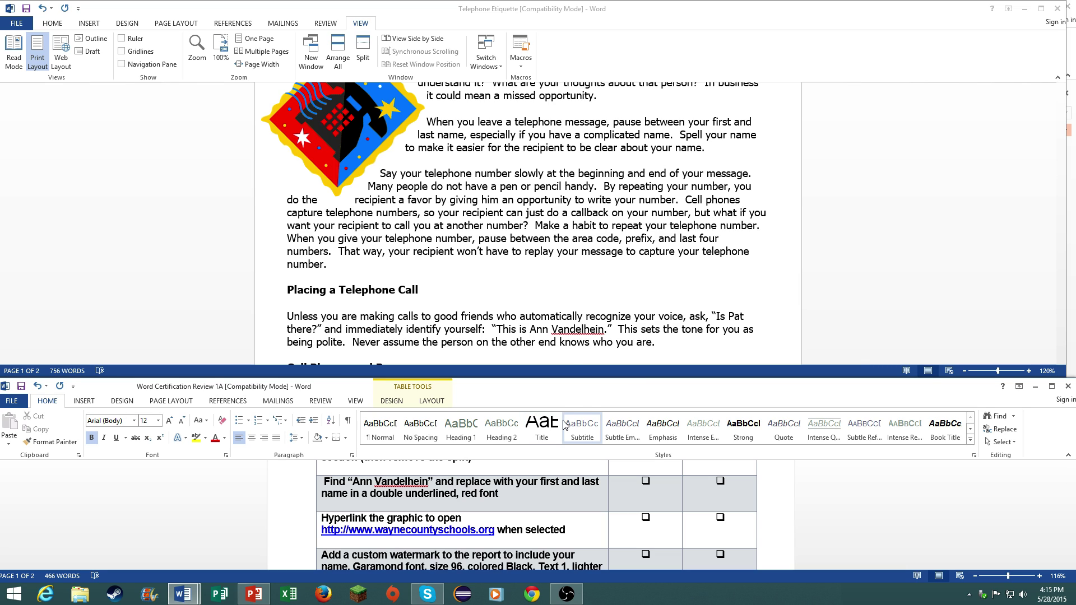
pyautogui.click(52, 28)
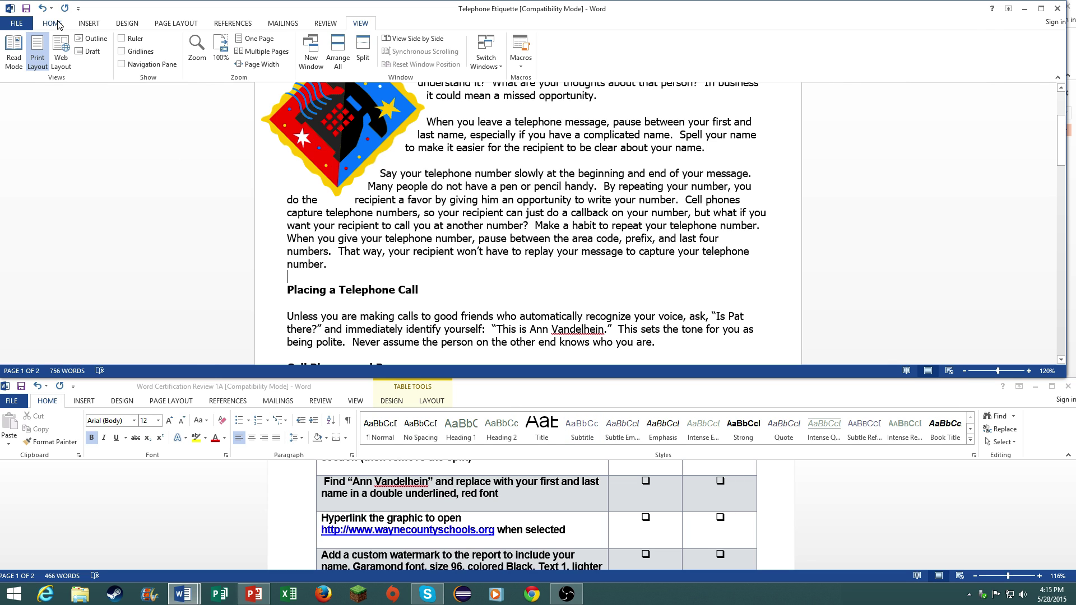
pyautogui.click(52, 25)
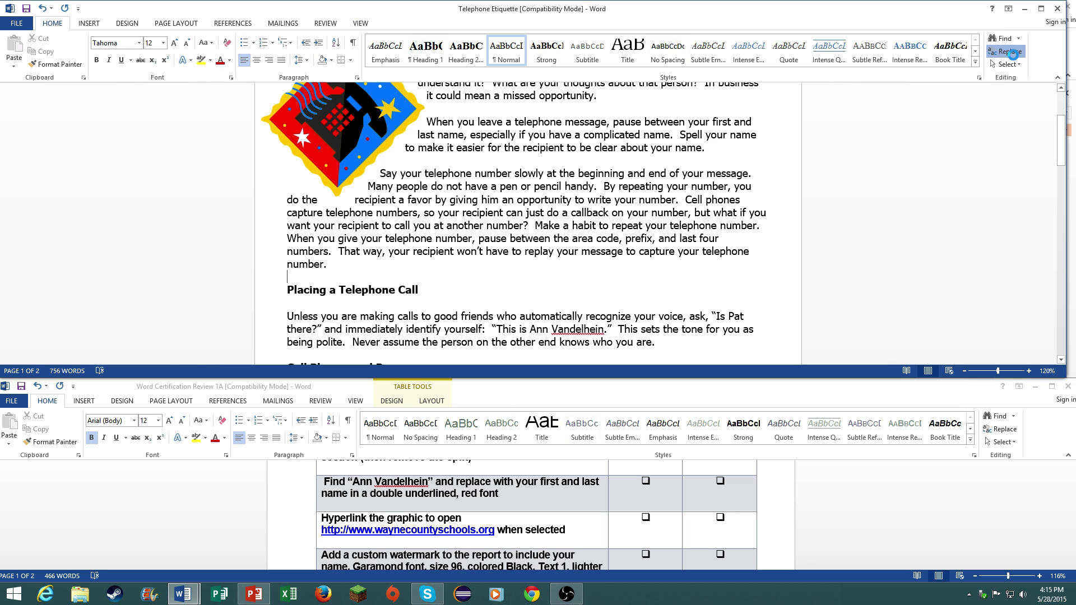
pyautogui.click(1006, 51)
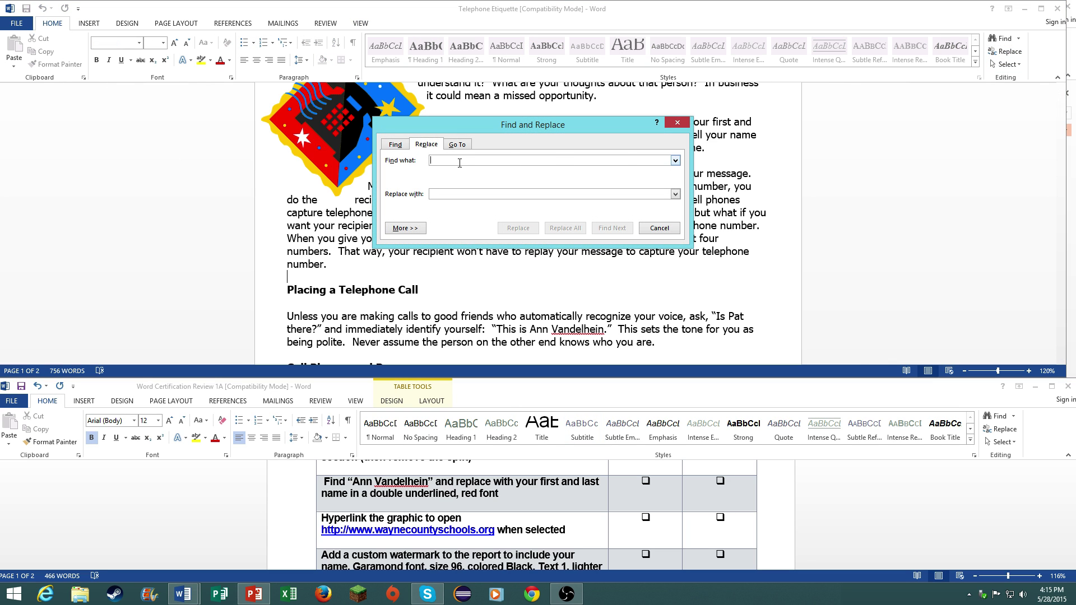
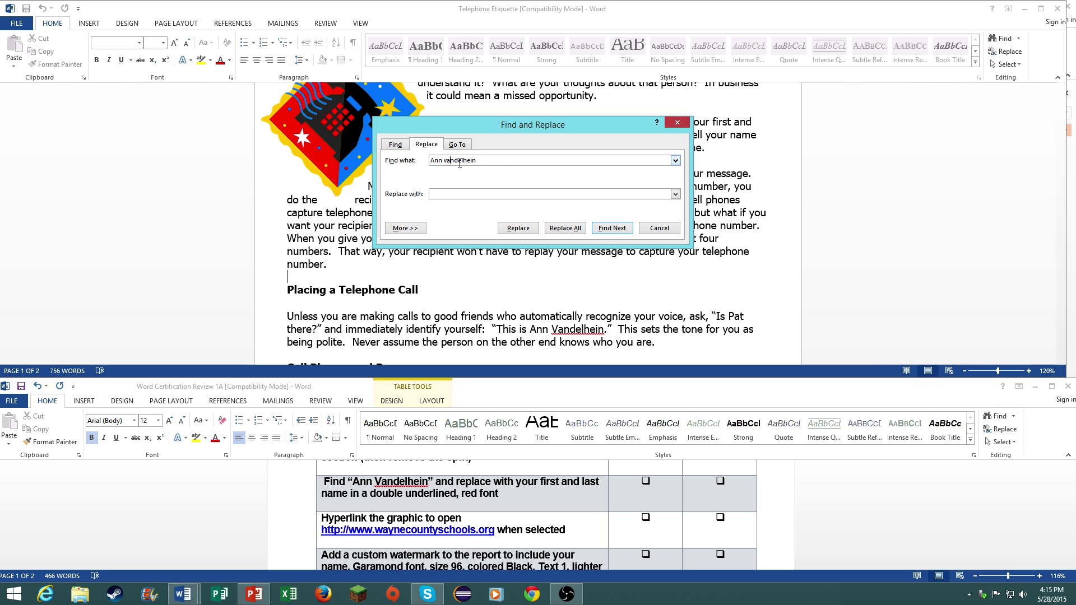
pyautogui.press('Left')
pyautogui.press('Left')
pyautogui.press('BackSpace')
pyautogui.write('V')
# - Set the replacement text's font formatting to red colour with no underline
pyautogui.click(422, 230)
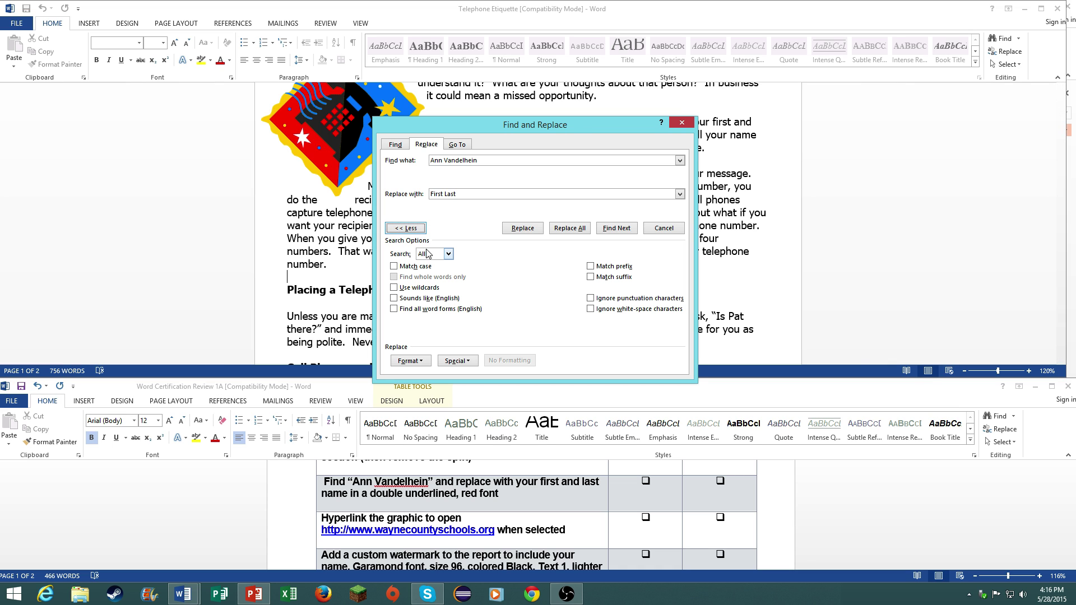
pyautogui.click(411, 361)
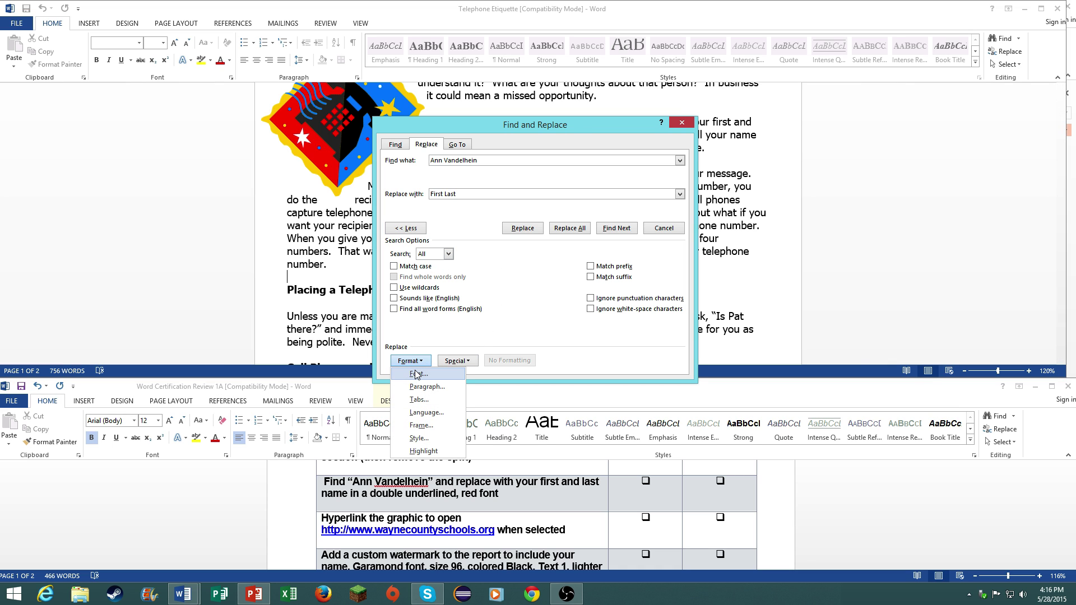
pyautogui.click(416, 374)
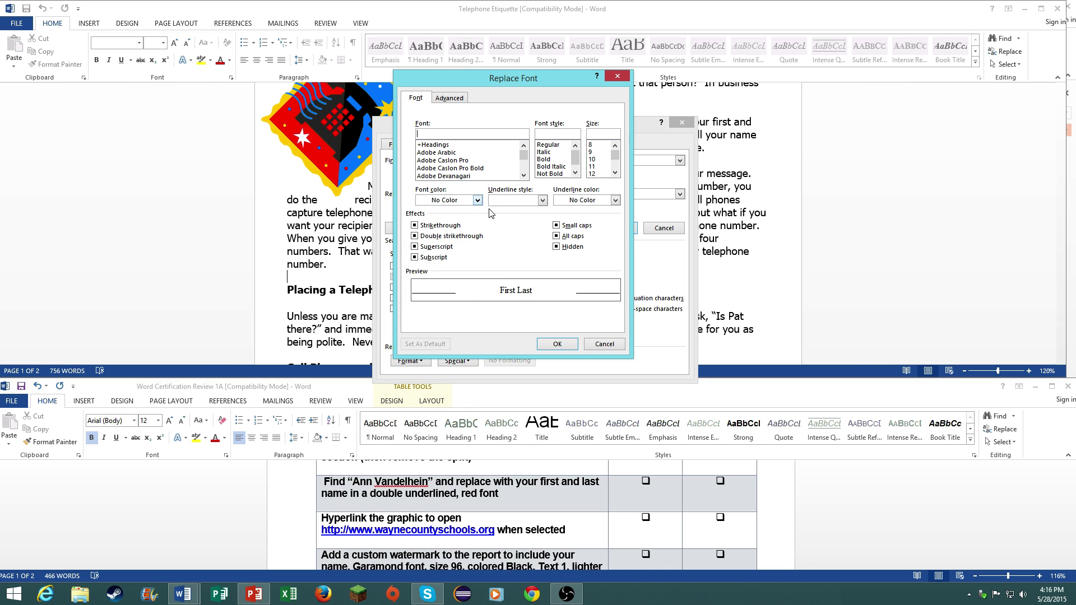
pyautogui.click(604, 344)
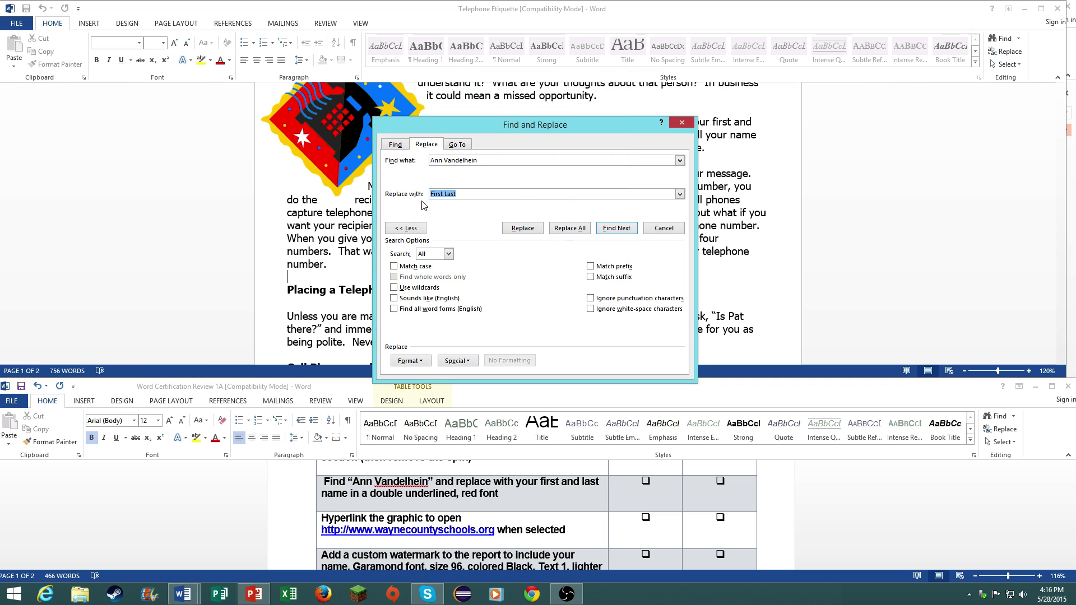
pyautogui.click(411, 361)
pyautogui.click(418, 374)
pyautogui.click(461, 202)
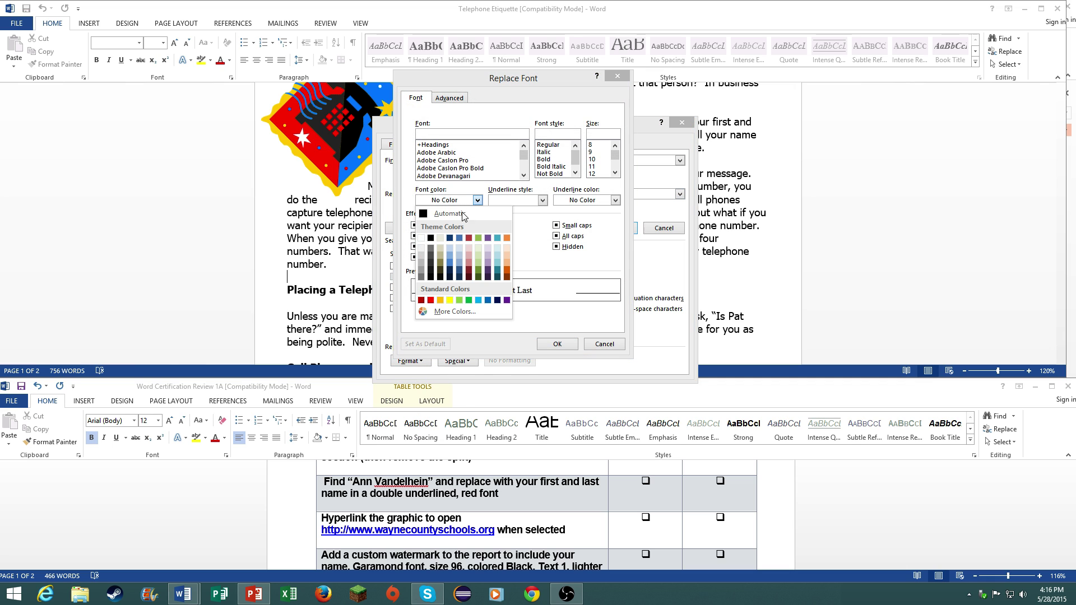
pyautogui.click(431, 298)
pyautogui.click(516, 202)
pyautogui.click(518, 241)
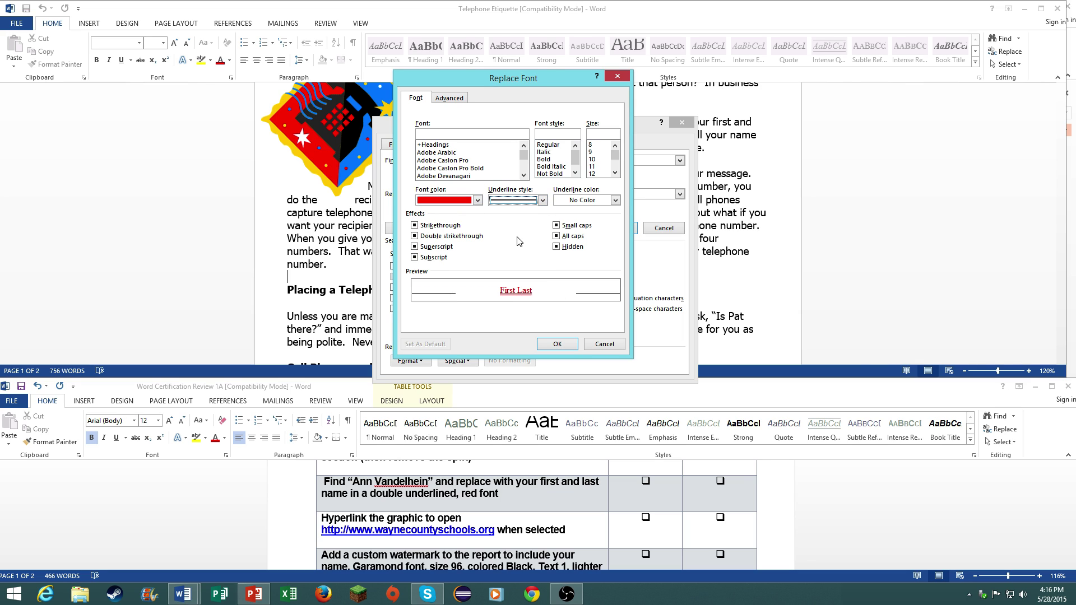
pyautogui.click(504, 202)
pyautogui.click(518, 236)
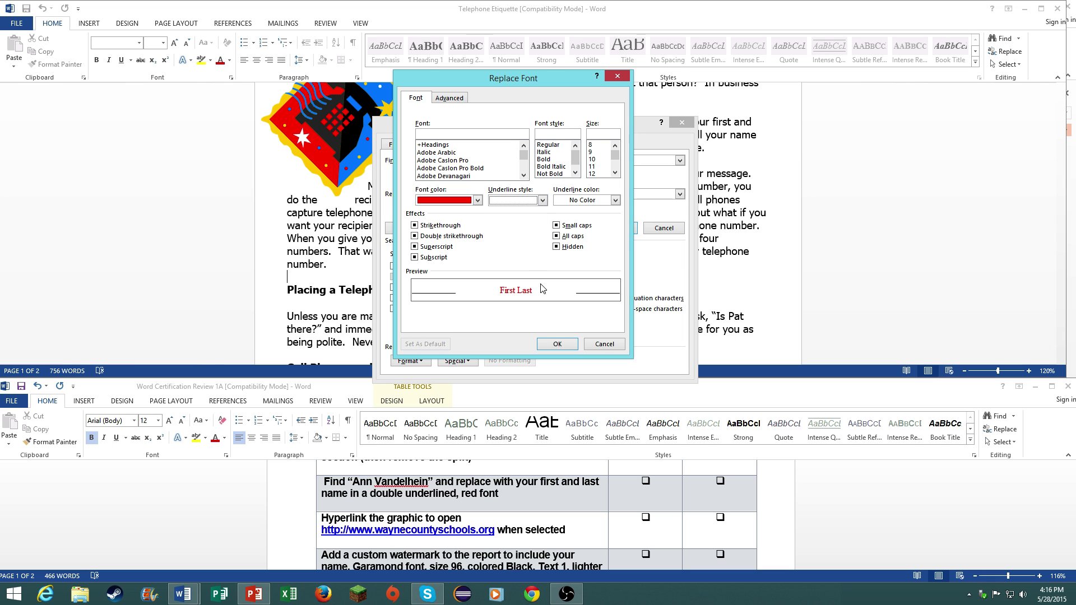
pyautogui.click(556, 344)
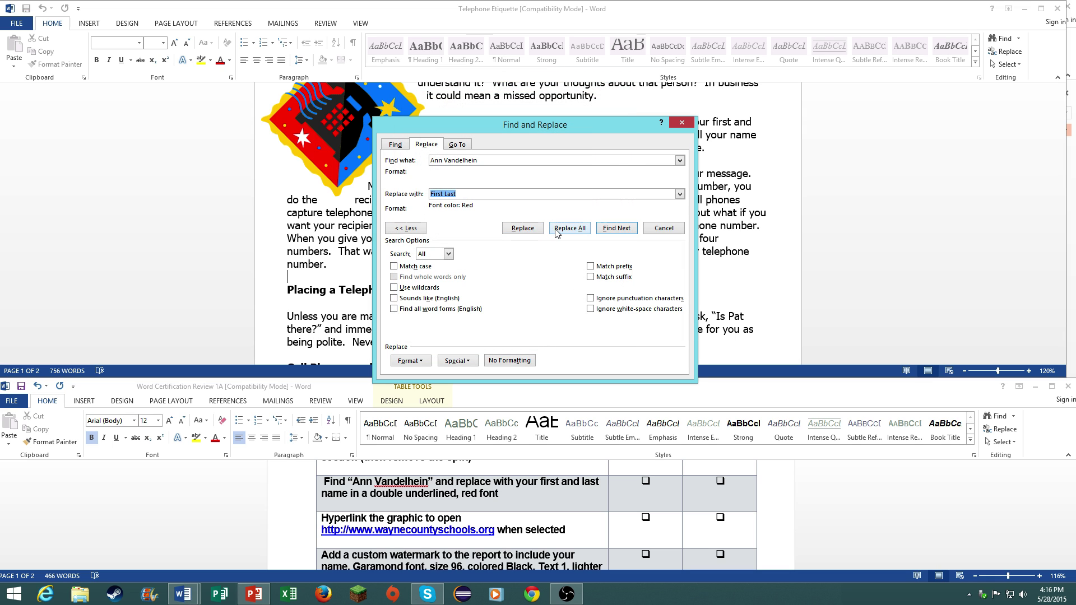
# - Replace all occurrences of the name with red First Last, then add Double underline to the replacement format
pyautogui.click(557, 229)
pyautogui.click(549, 330)
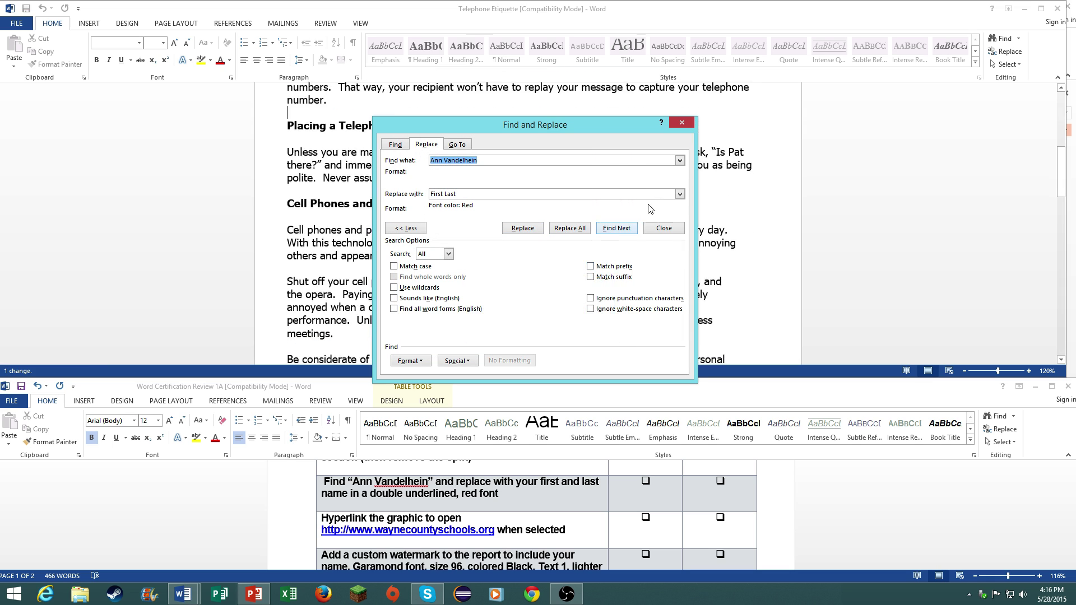
pyautogui.click(683, 124)
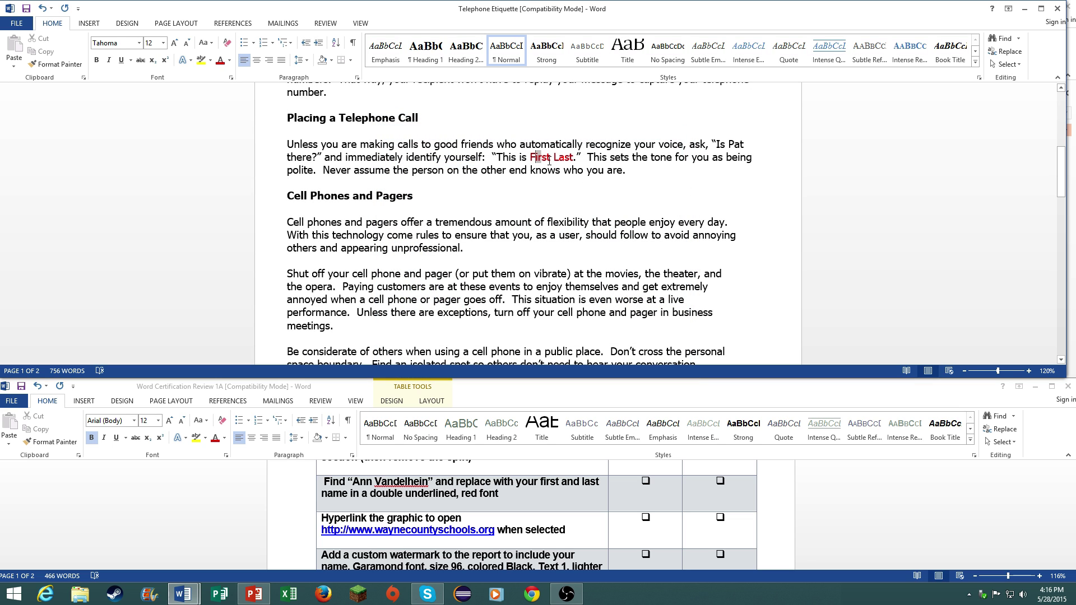
pyautogui.moveTo(552, 160); pyautogui.dragTo(573, 161)
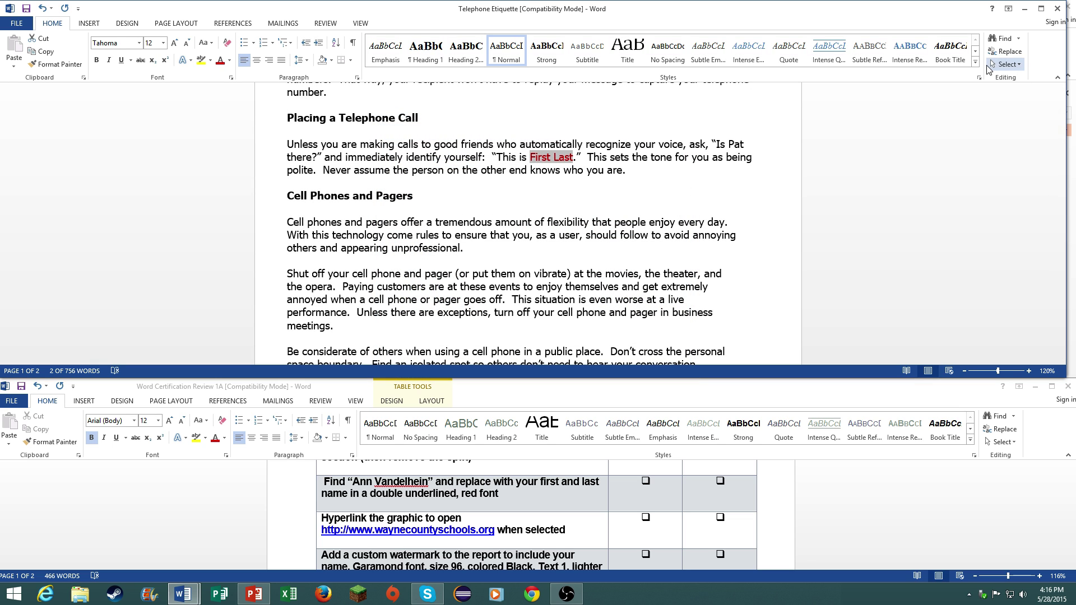
pyautogui.click(1004, 51)
pyautogui.press('Tab')
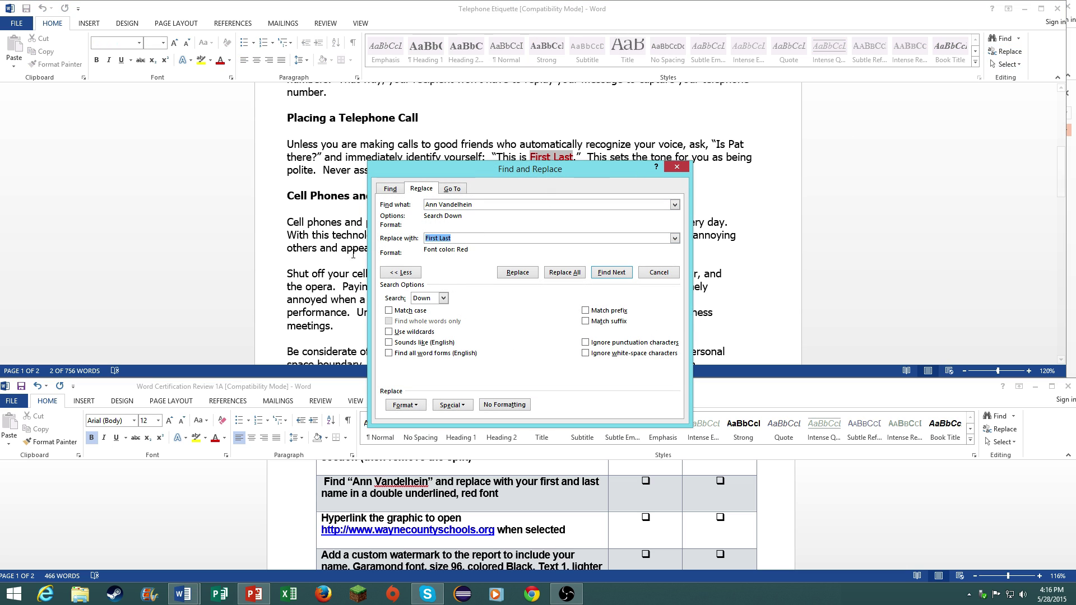
pyautogui.click(405, 405)
pyautogui.click(411, 417)
pyautogui.click(541, 200)
pyautogui.click(512, 236)
pyautogui.click(557, 343)
# - Replace the current match, then cut the new text and undo to restore the original name
pyautogui.click(523, 274)
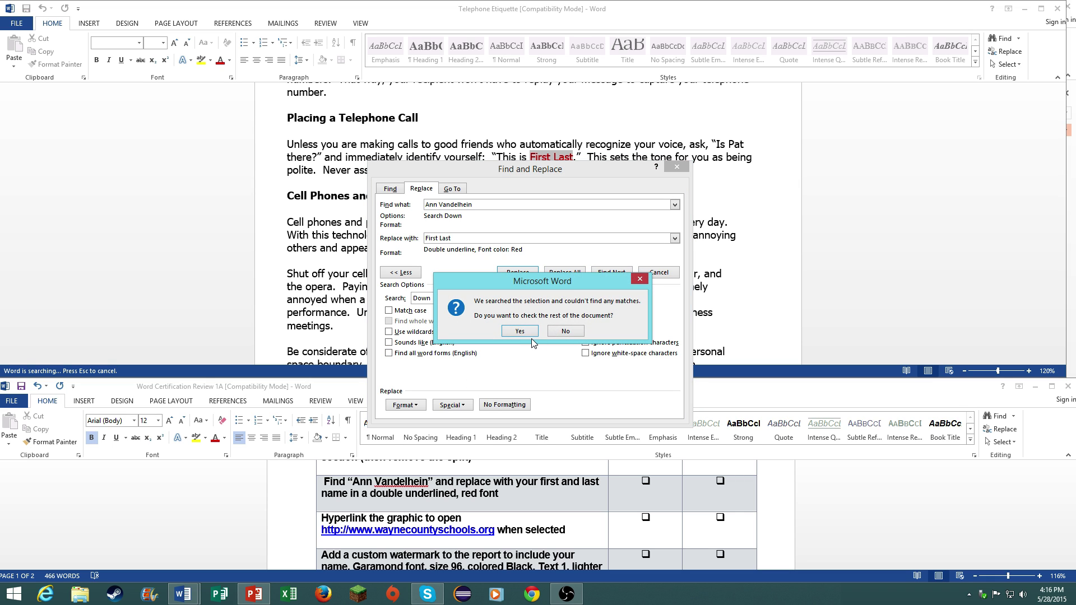
pyautogui.click(520, 332)
pyautogui.click(554, 335)
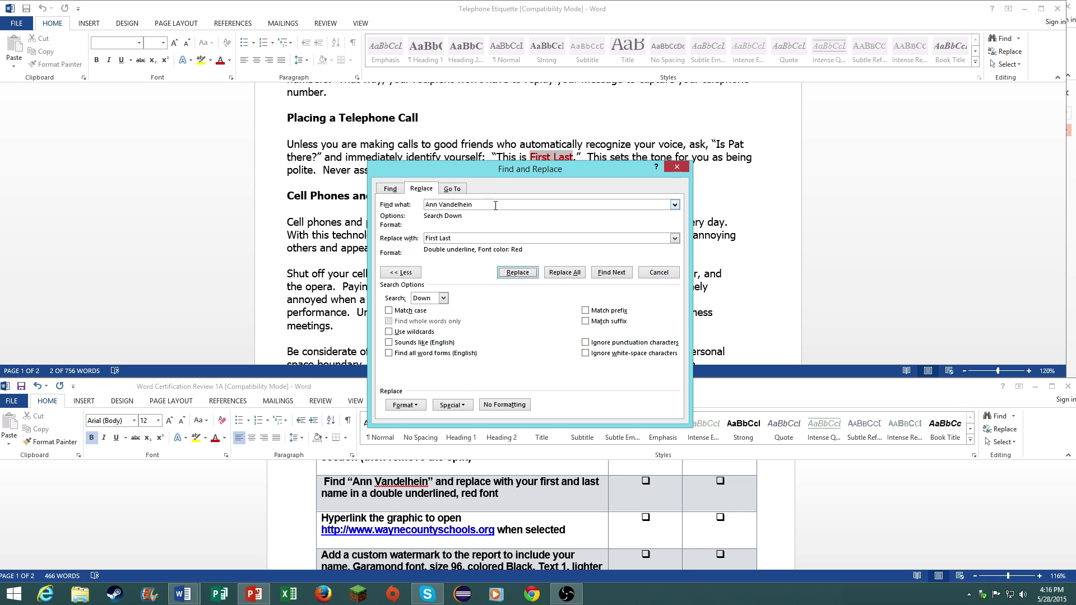
pyautogui.moveTo(474, 238); pyautogui.dragTo(414, 238)
pyautogui.rightClick(431, 238)
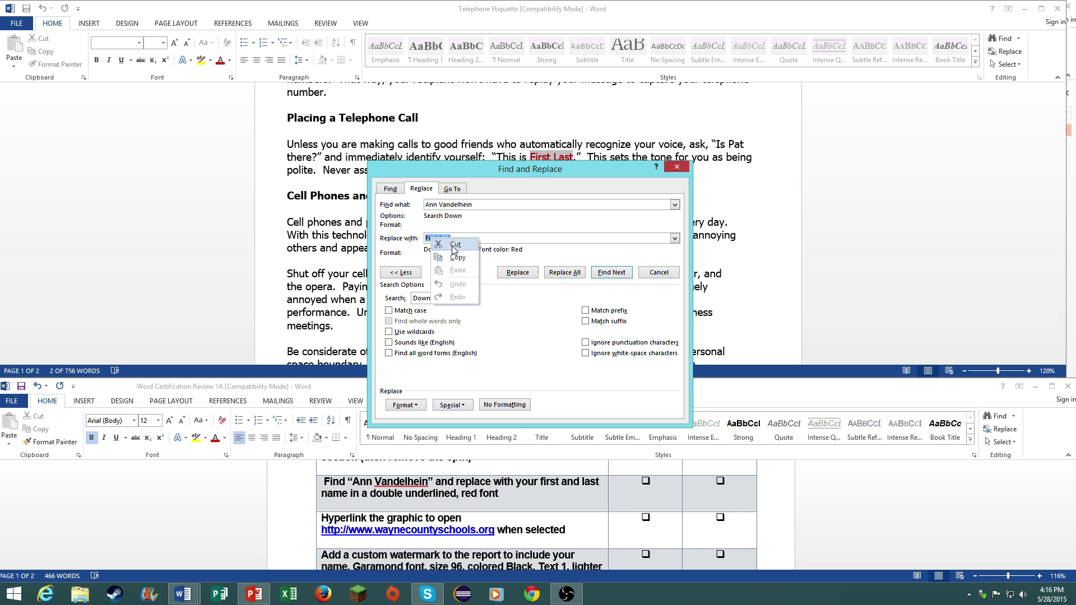
pyautogui.click(455, 245)
pyautogui.click(677, 167)
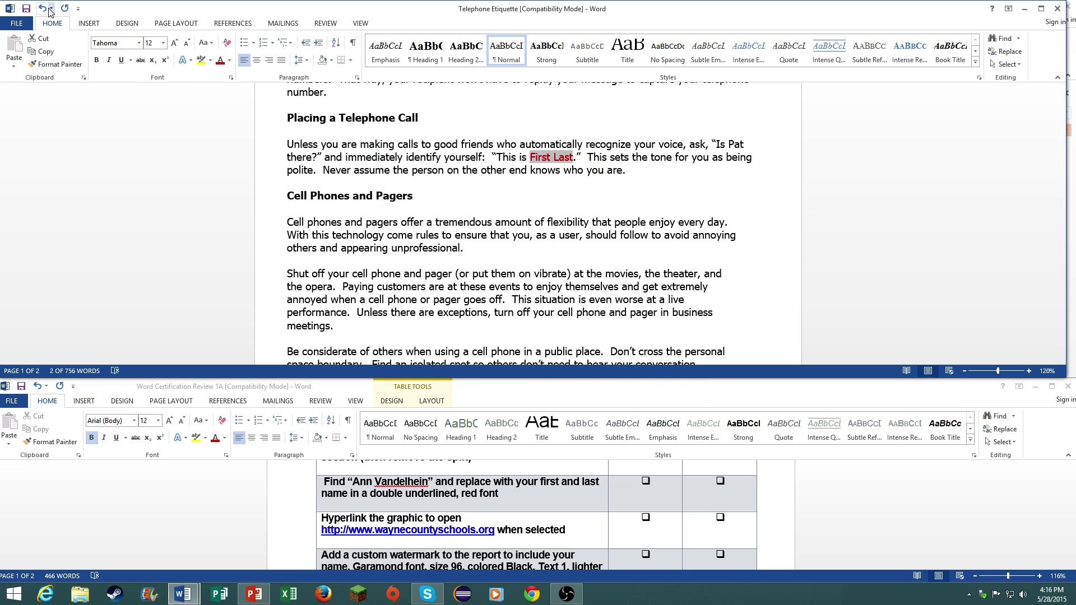
pyautogui.click(46, 8)
# - Rerun Replace All so the name becomes double-underlined red First Last, and close the dialog
pyautogui.click(1005, 51)
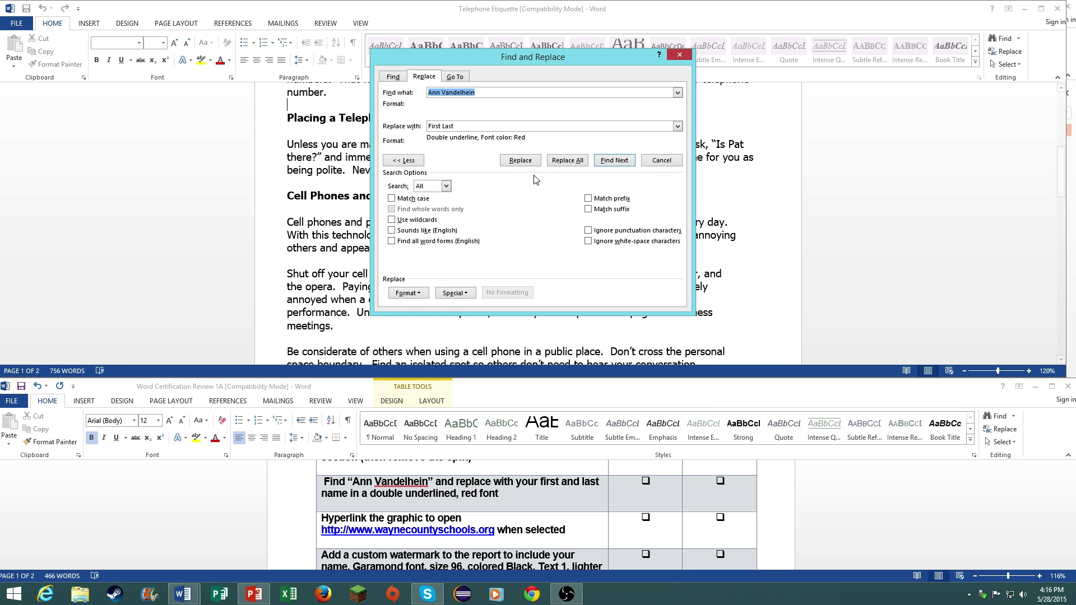
pyautogui.click(463, 126)
pyautogui.click(526, 162)
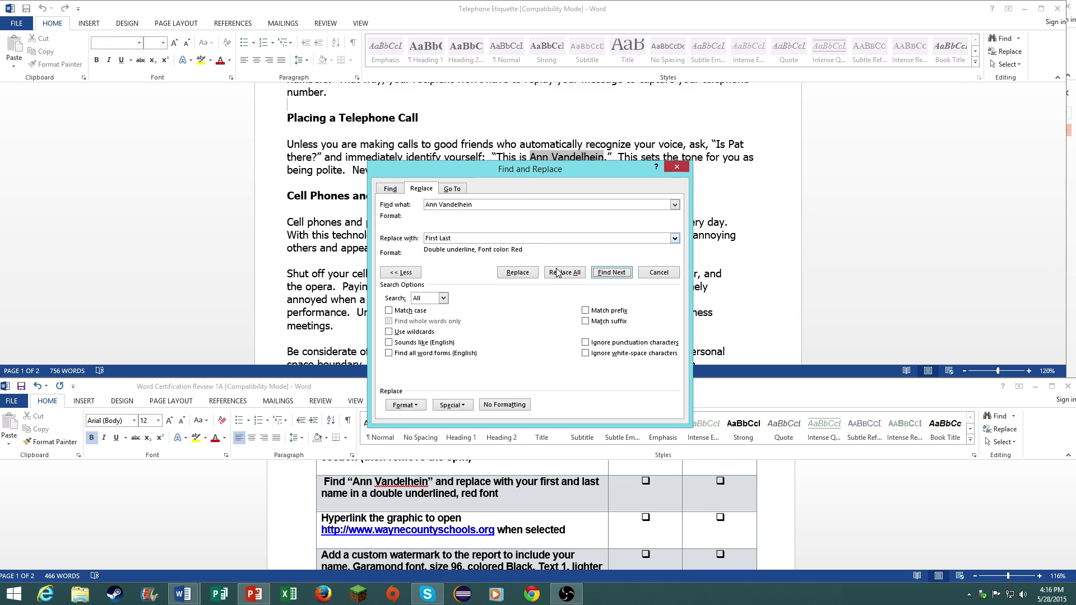
pyautogui.click(518, 272)
pyautogui.click(555, 330)
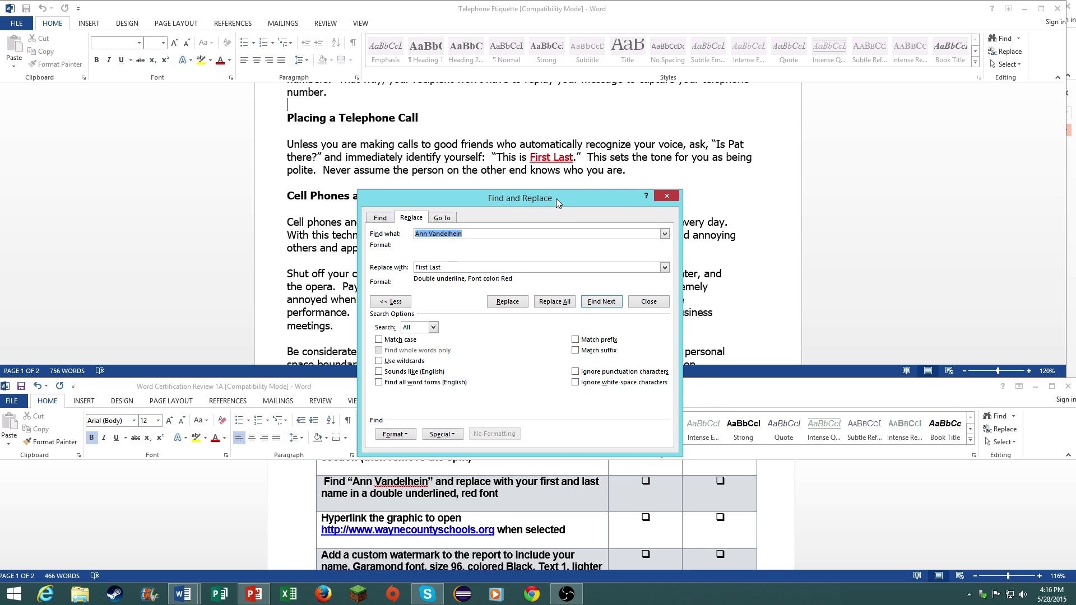
pyautogui.moveTo(557, 203); pyautogui.dragTo(566, 181)
pyautogui.click(675, 174)
pyautogui.scroll(-2, 521, 511)
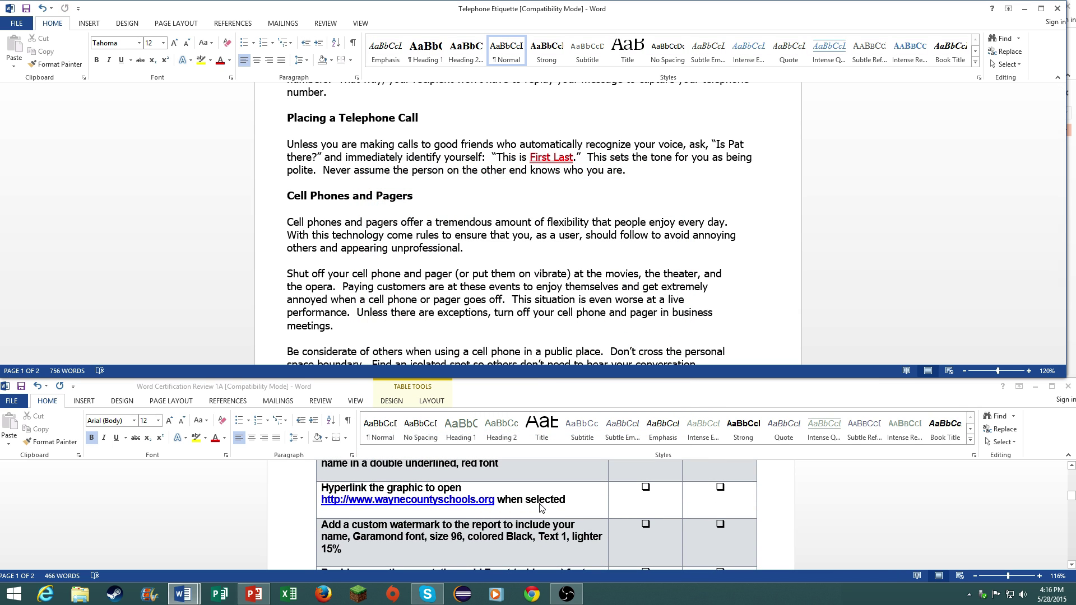
pyautogui.scroll(-1, 532, 509)
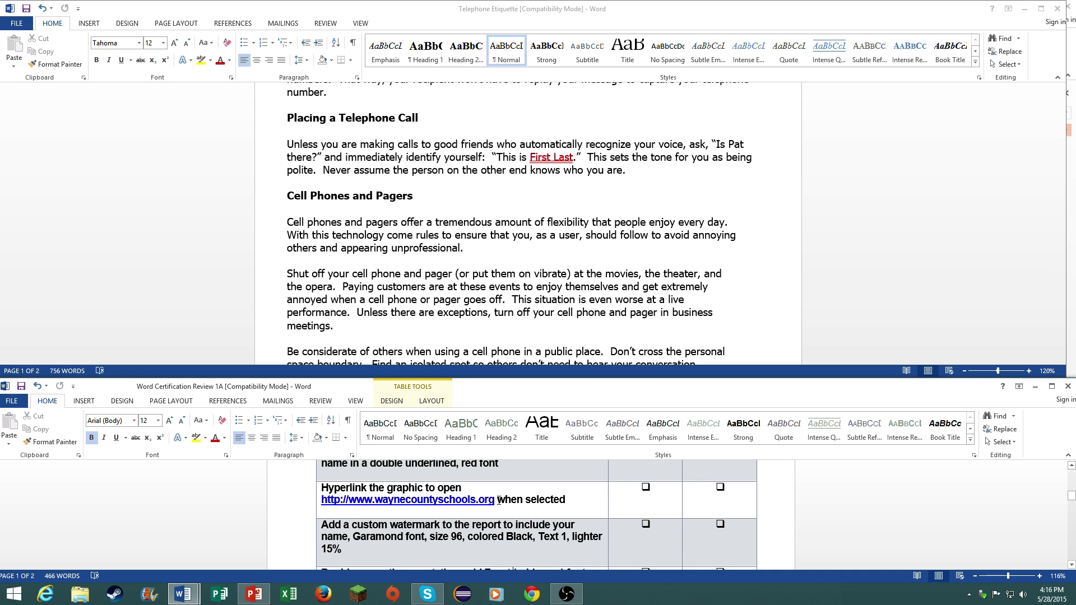
pyautogui.scroll(8, 537, 286)
pyautogui.rightClick(353, 220)
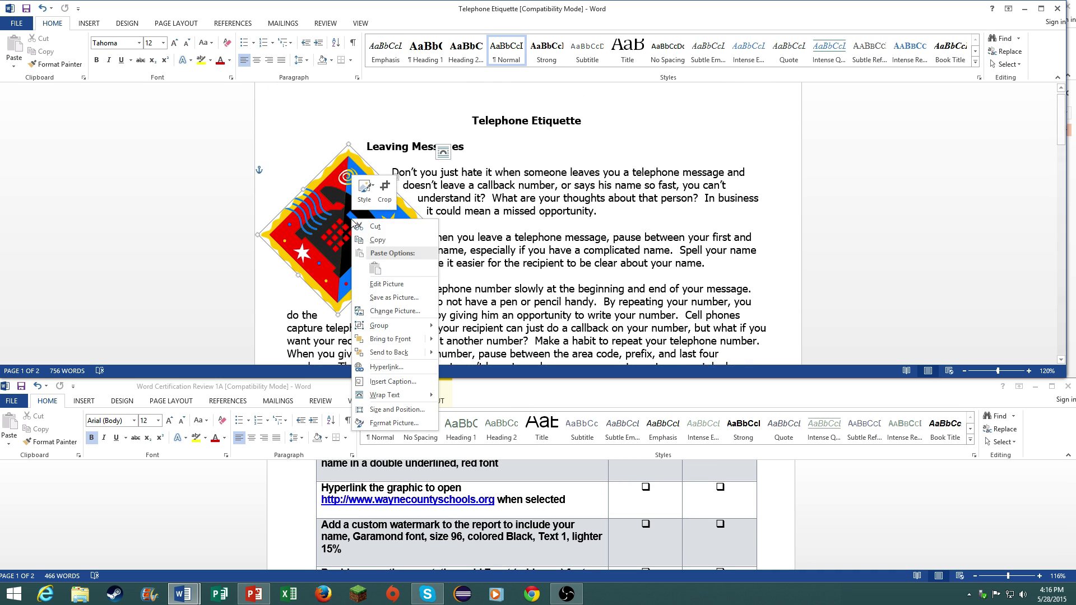
pyautogui.click(399, 367)
pyautogui.click(381, 175)
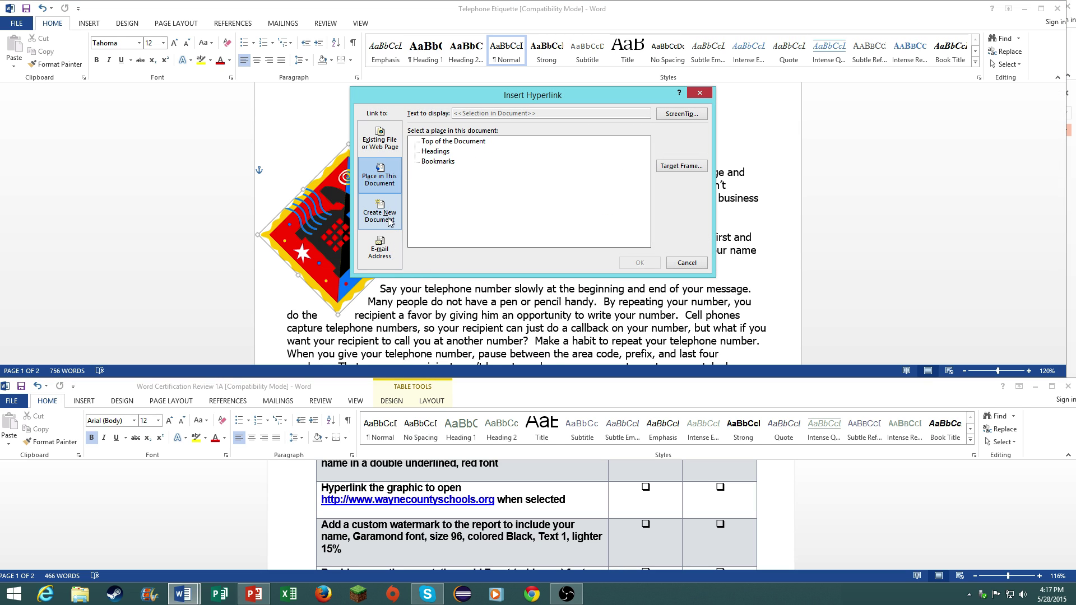
pyautogui.click(379, 149)
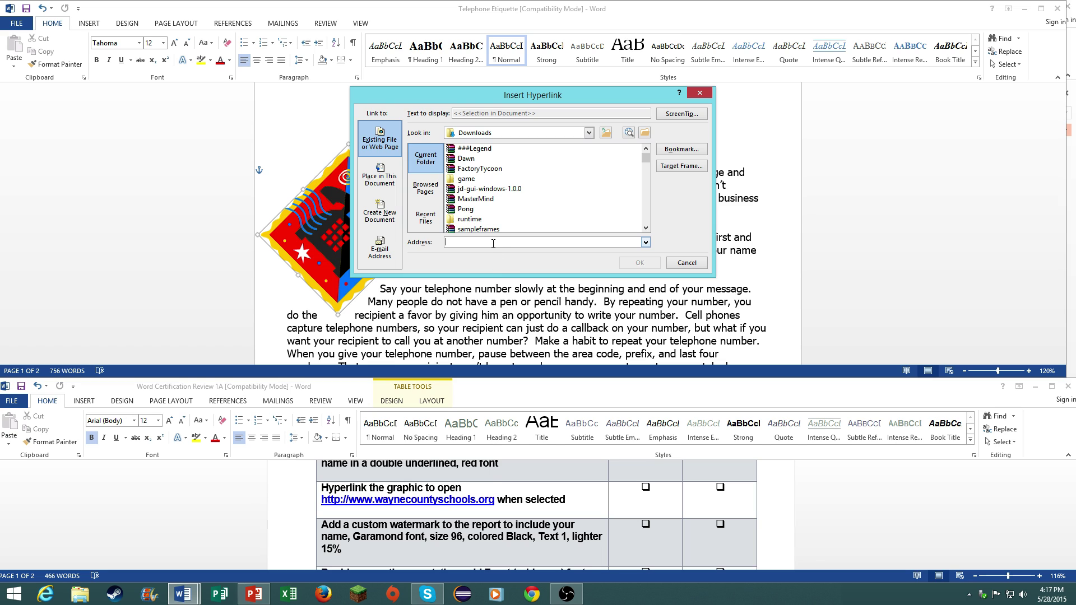
pyautogui.write('ht')
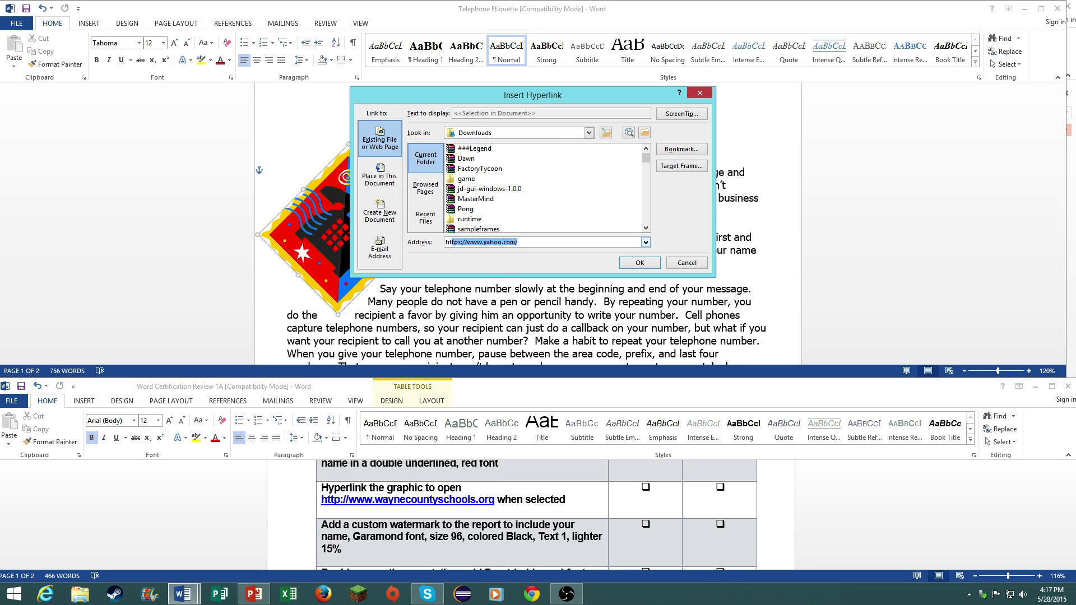
pyautogui.write('pp://www.waynecountyschools.org')
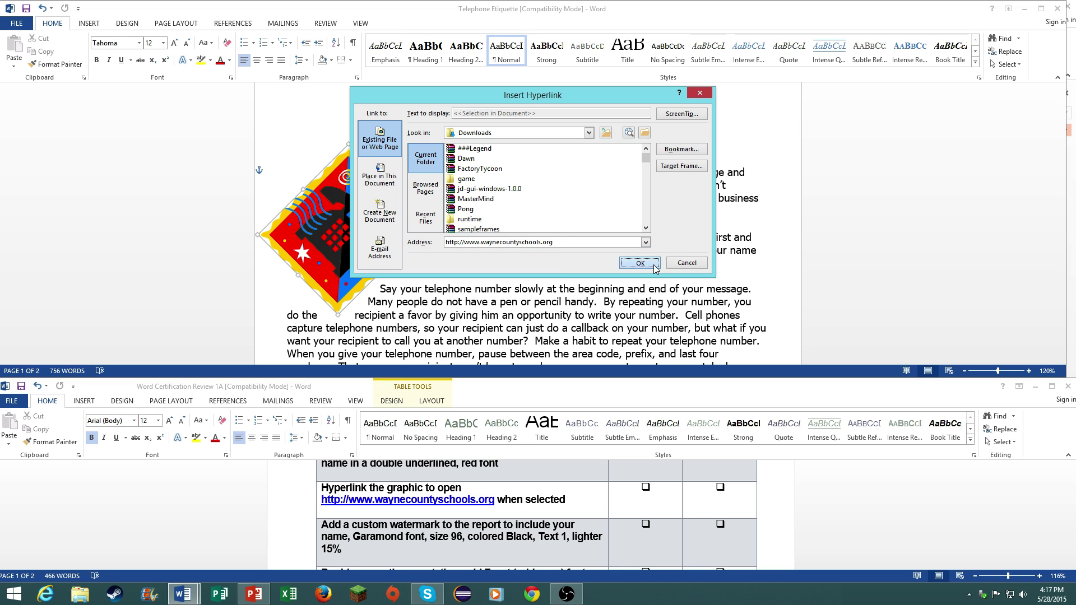
pyautogui.click(640, 263)
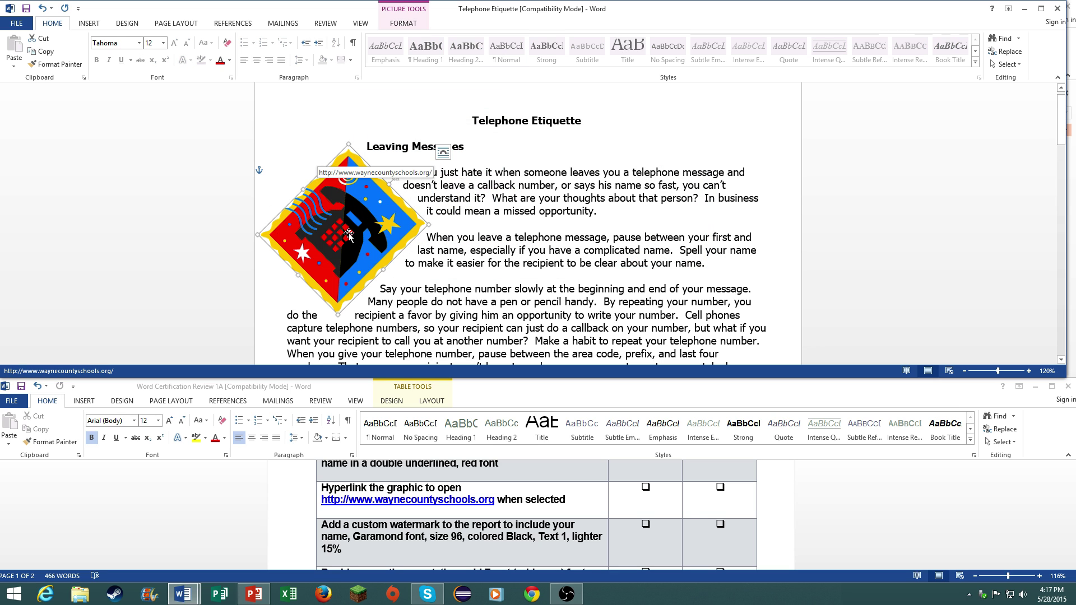
pyautogui.click(443, 151)
pyautogui.click(561, 336)
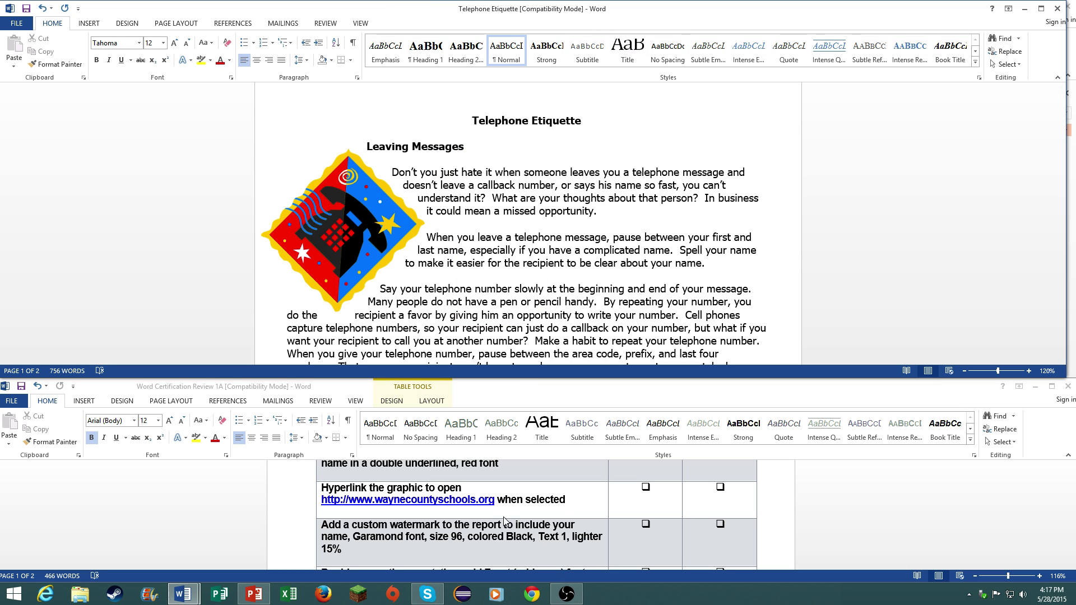
# - Start a custom text watermark and enter the author's name as its text
pyautogui.scroll(-2, 584, 534)
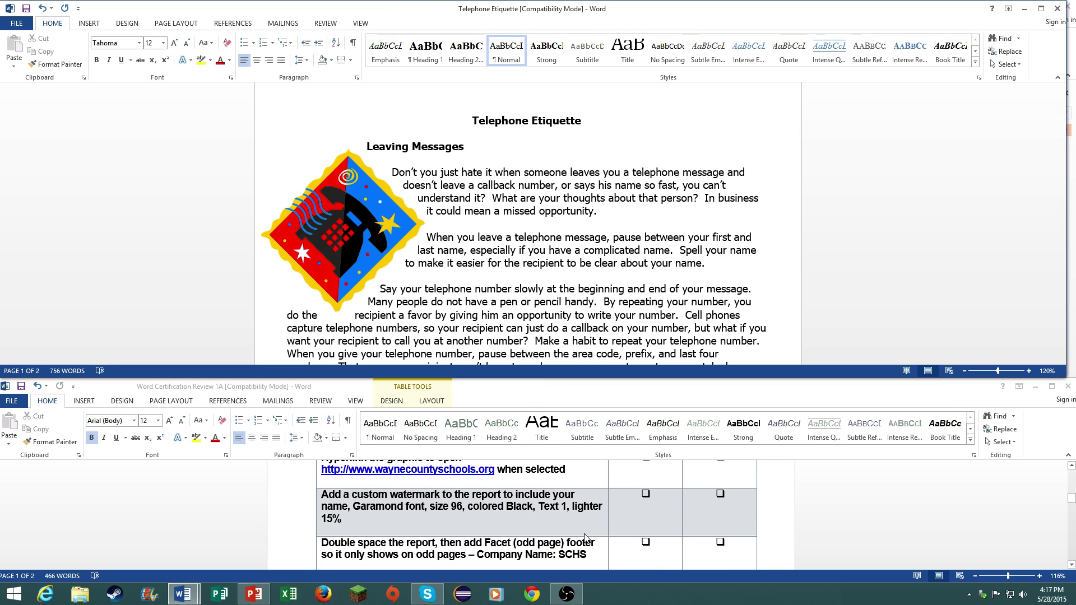
pyautogui.scroll(1, 584, 533)
pyautogui.scroll(-1, 584, 533)
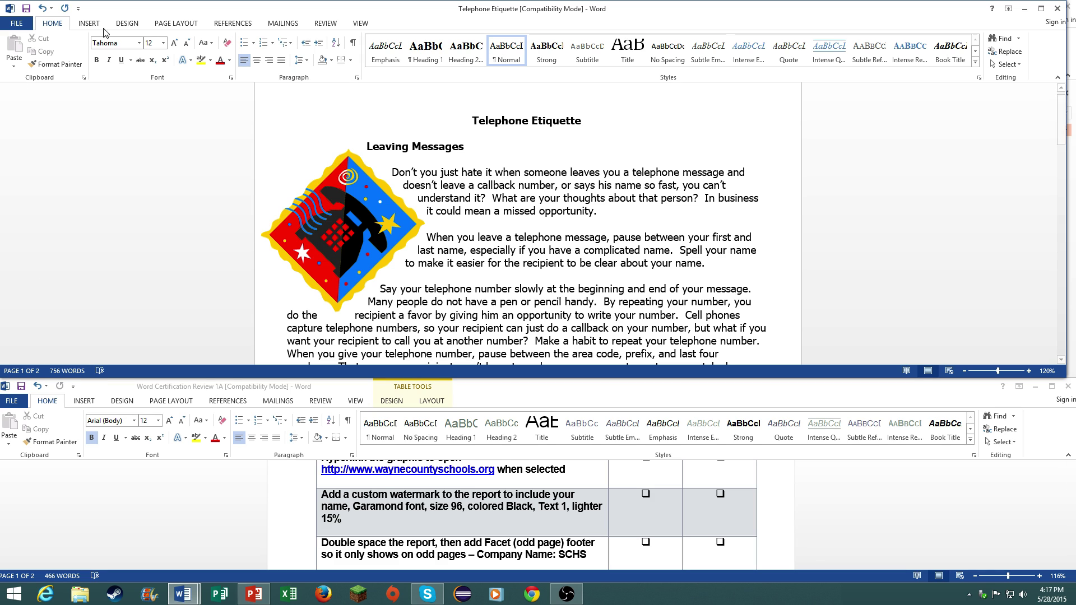
pyautogui.click(126, 28)
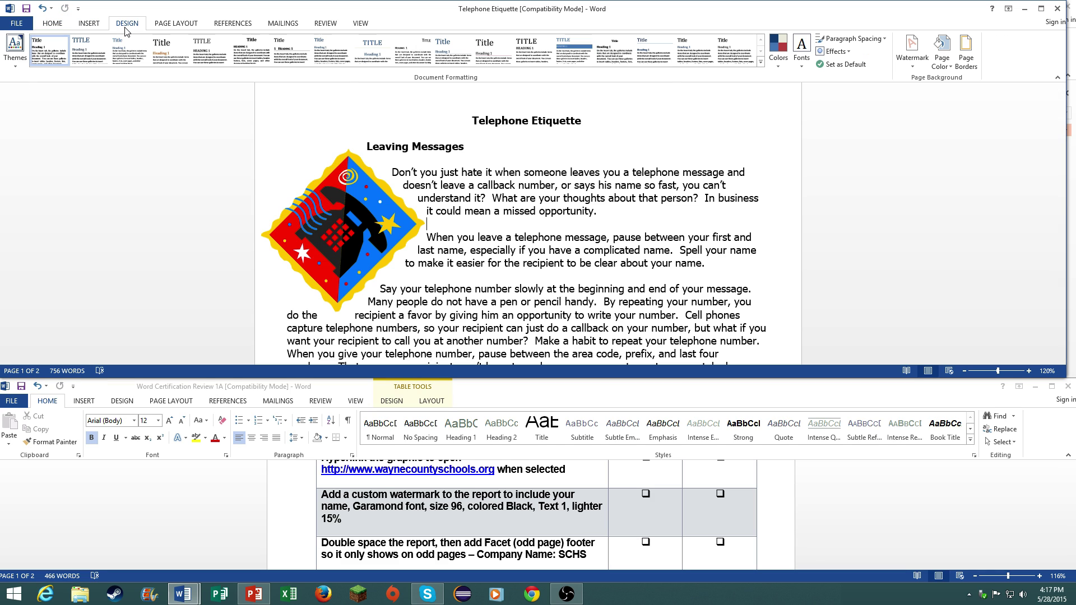
pyautogui.click(914, 62)
pyautogui.click(916, 421)
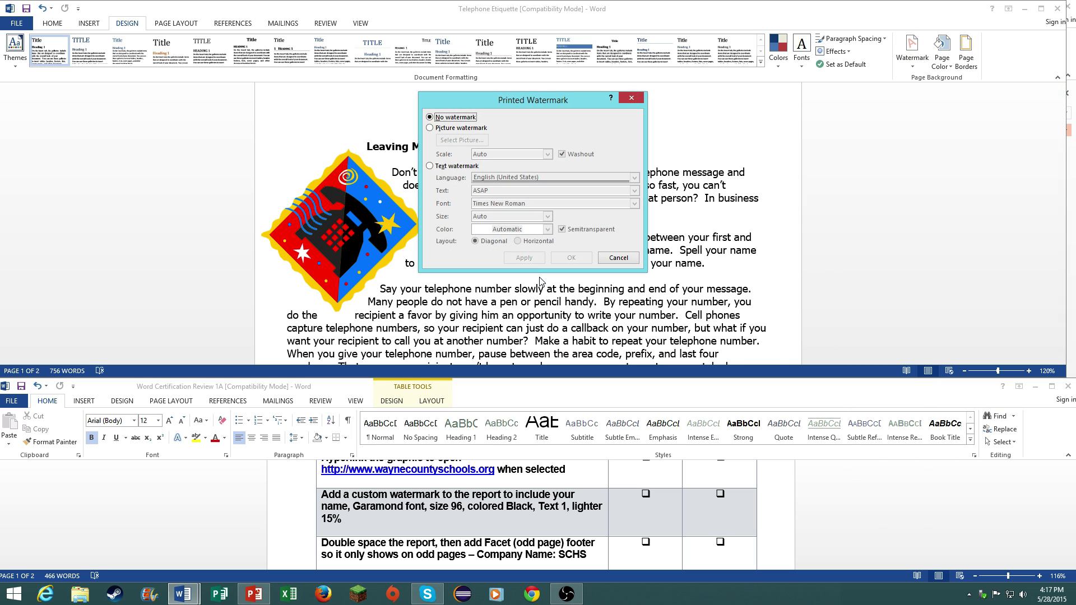
pyautogui.click(454, 167)
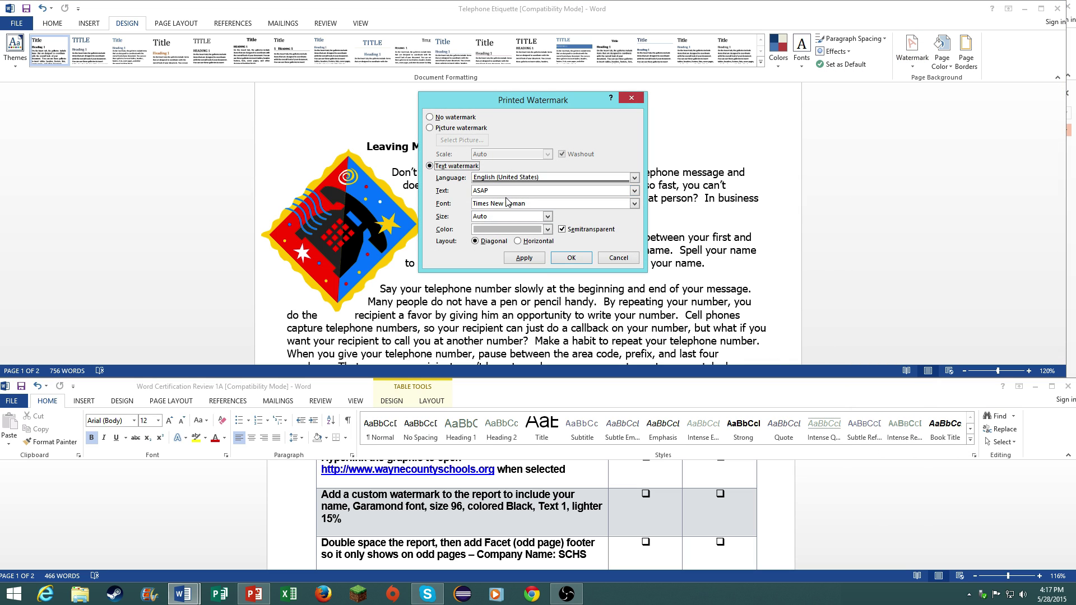
pyautogui.write('First Last')
# - Style the watermark in Garamond, size 96, black, then apply it to the report
pyautogui.click(635, 204)
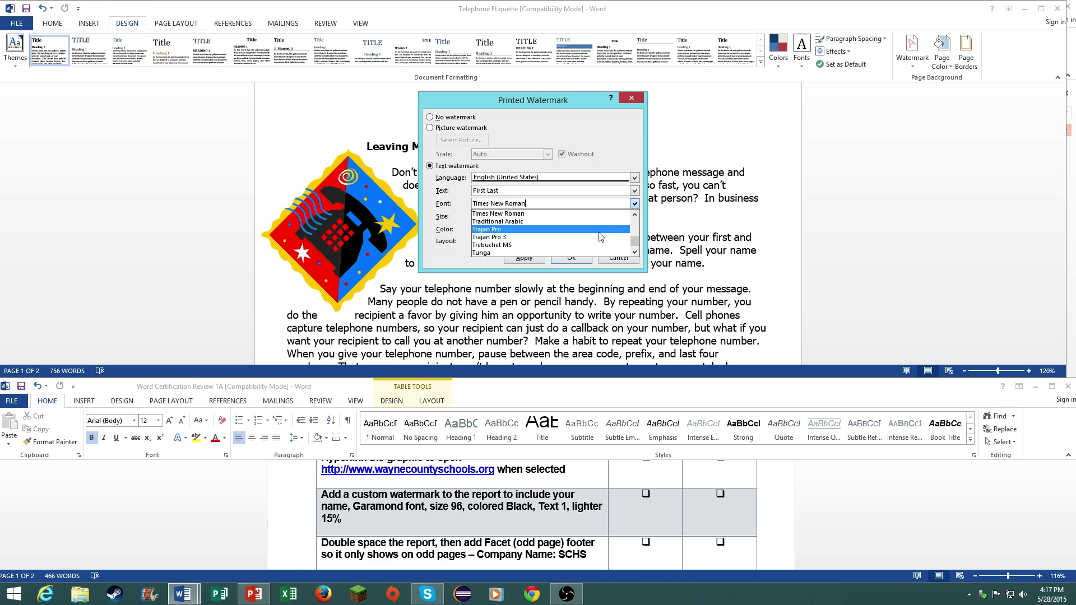
pyautogui.scroll(-2, 549, 225)
pyautogui.click(521, 202)
pyautogui.tripleClick(521, 201)
pyautogui.write('Garamond')
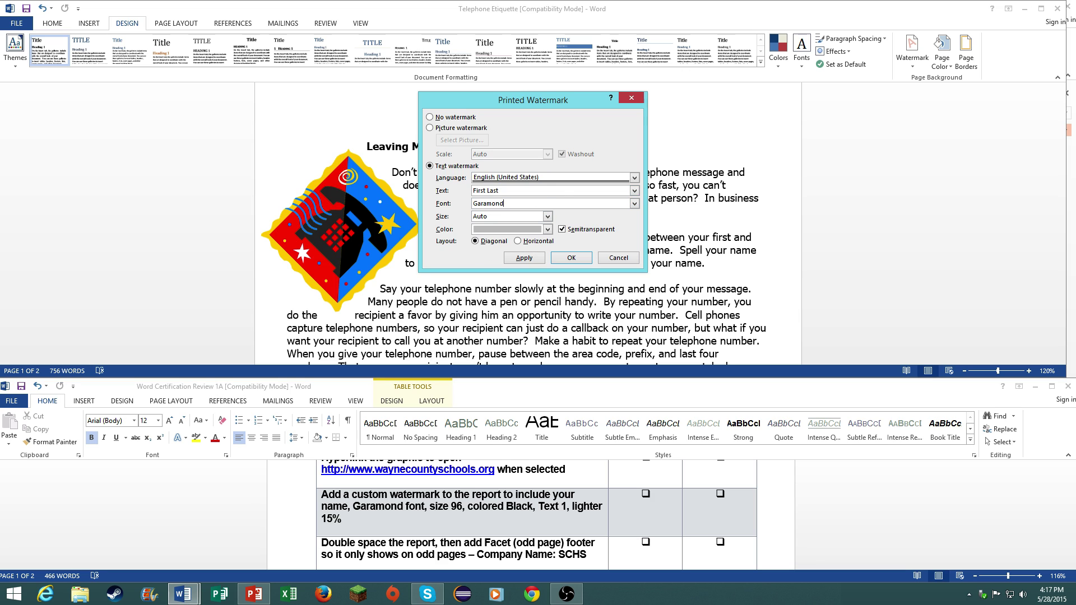
pyautogui.click(548, 217)
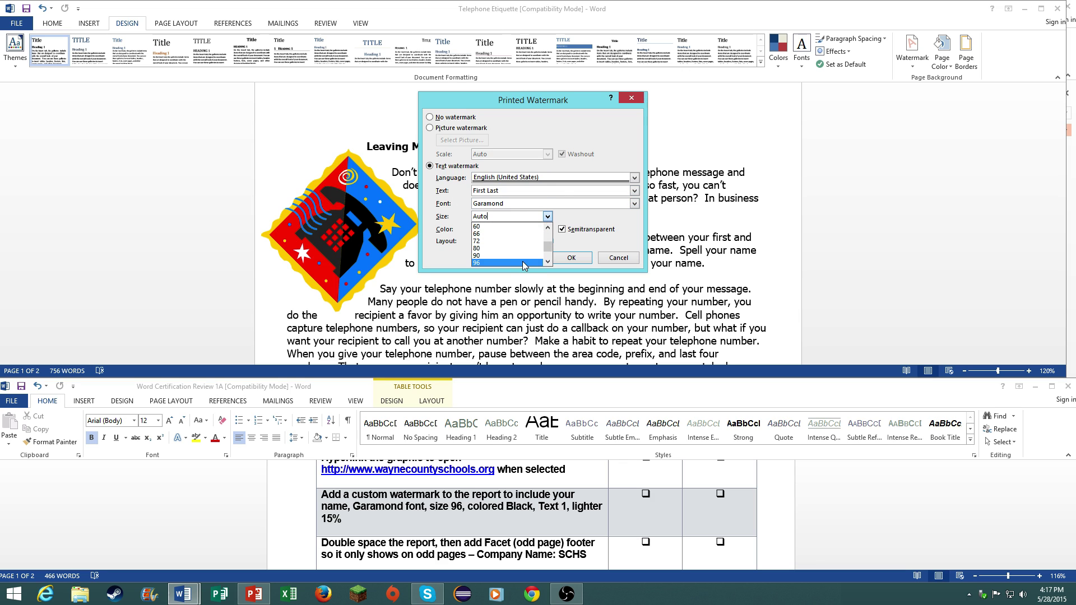
pyautogui.click(529, 263)
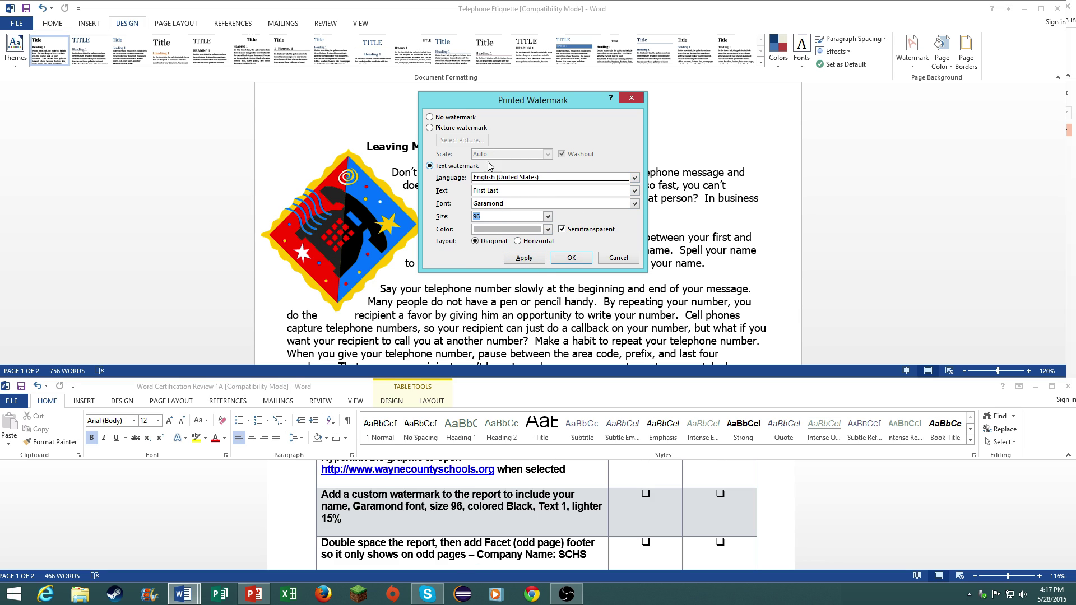
pyautogui.click(510, 230)
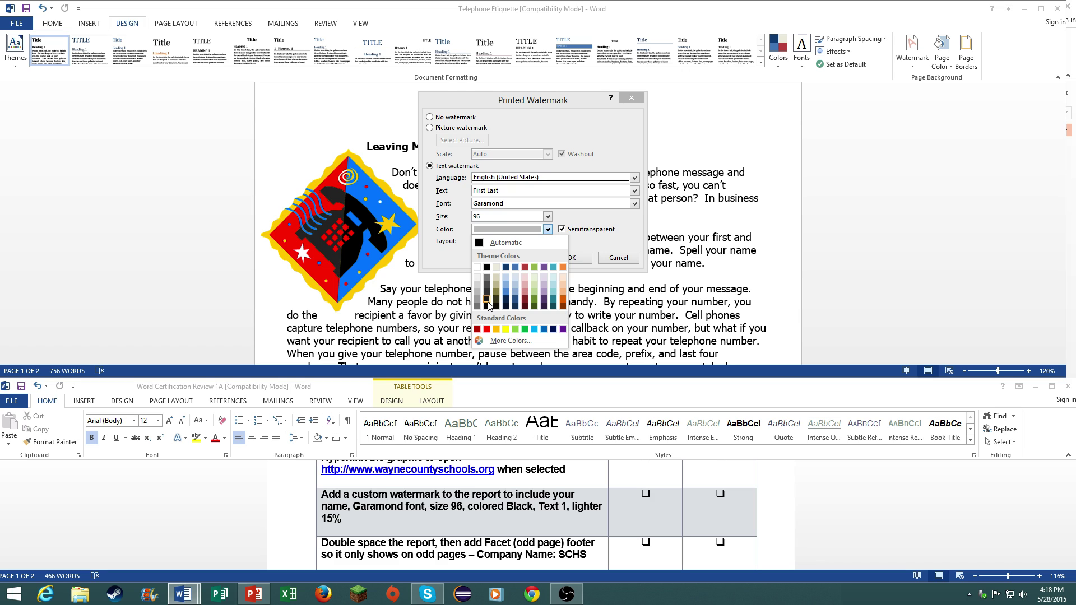
pyautogui.click(487, 302)
pyautogui.click(541, 261)
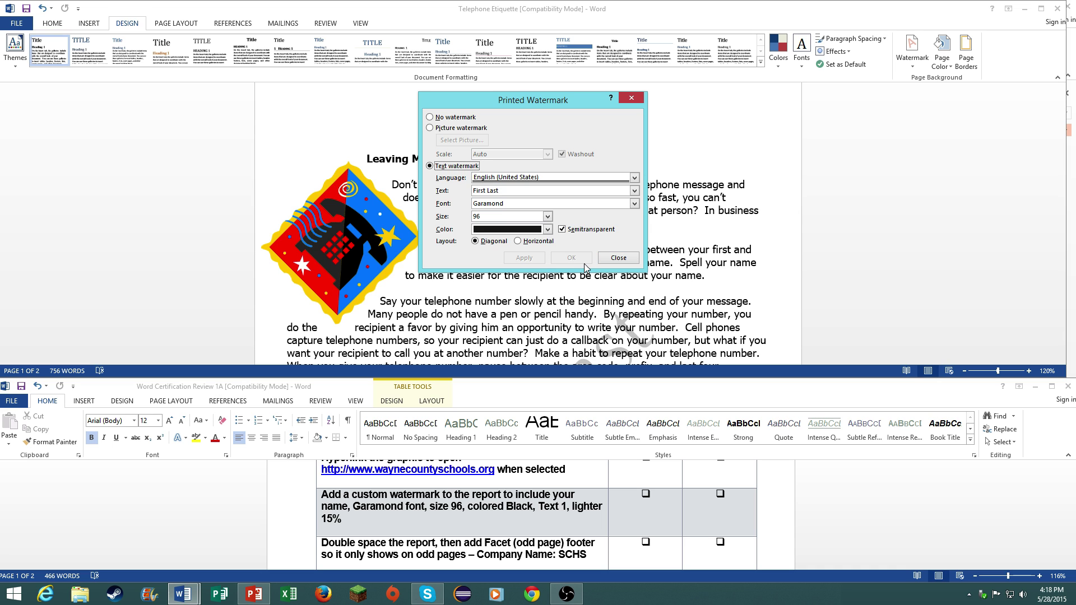
pyautogui.click(618, 258)
pyautogui.scroll(-2, 533, 314)
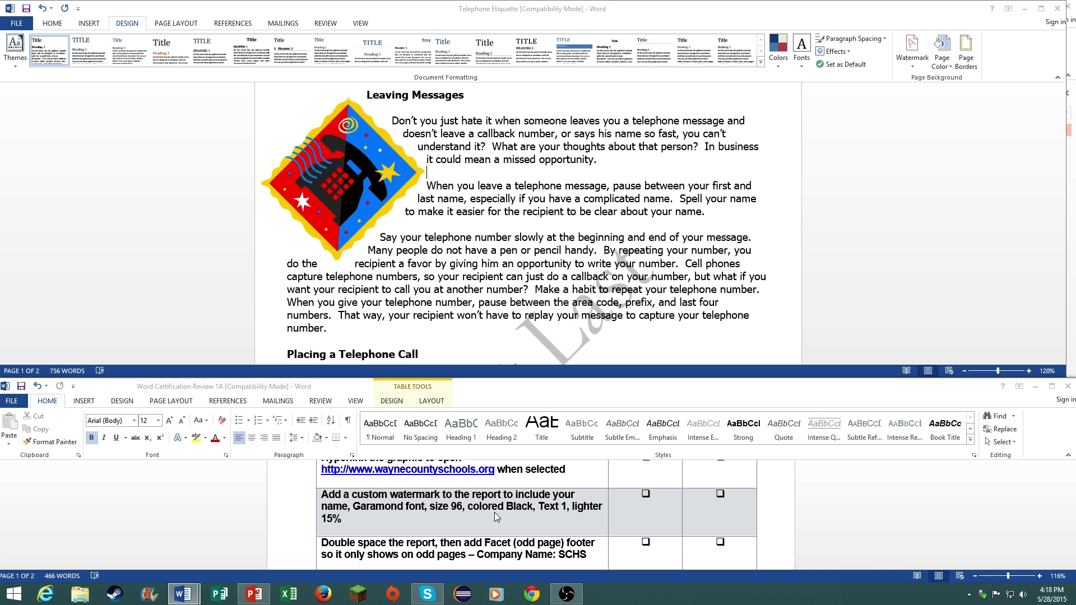
# - Select the entire Telephone Etiquette report and set its line spacing to 2.0
pyautogui.click(513, 542)
pyautogui.scroll(-2, 513, 543)
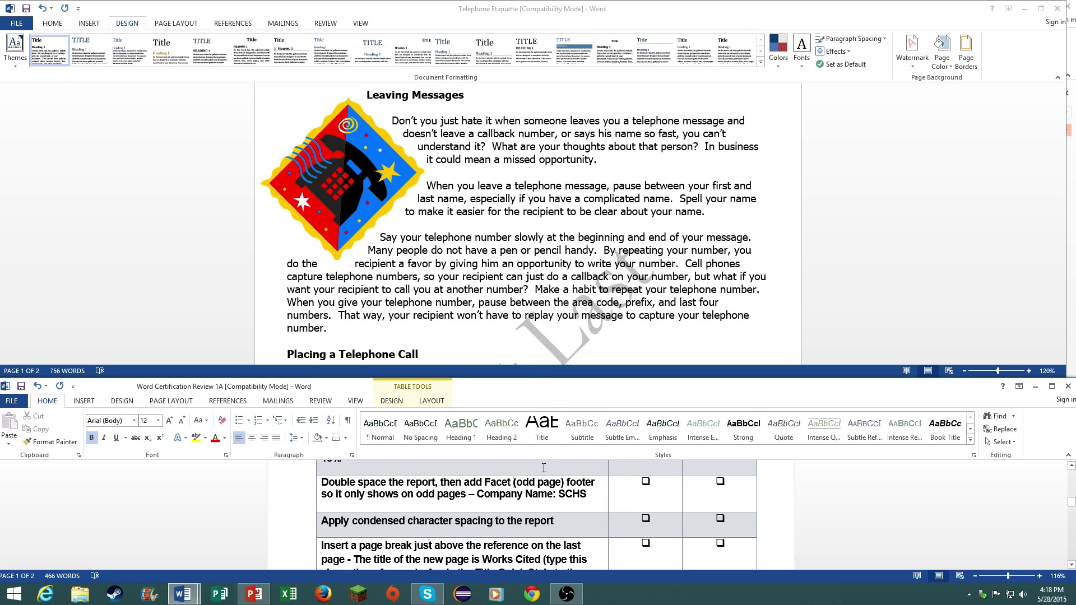
pyautogui.click(538, 371)
pyautogui.scroll(2, 519, 276)
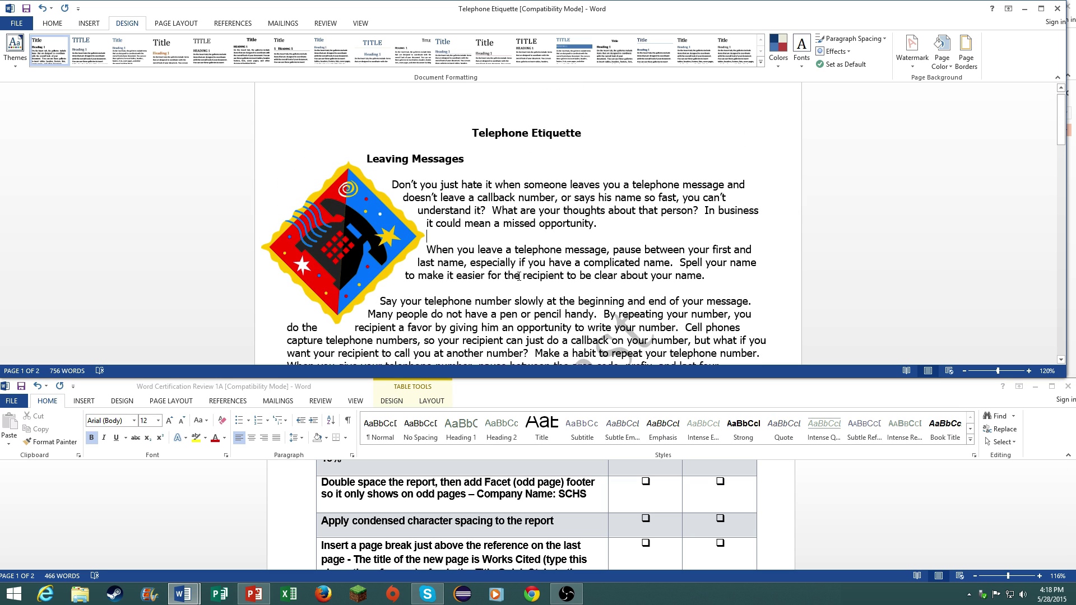
pyautogui.hotkey('ctrl', 'a')
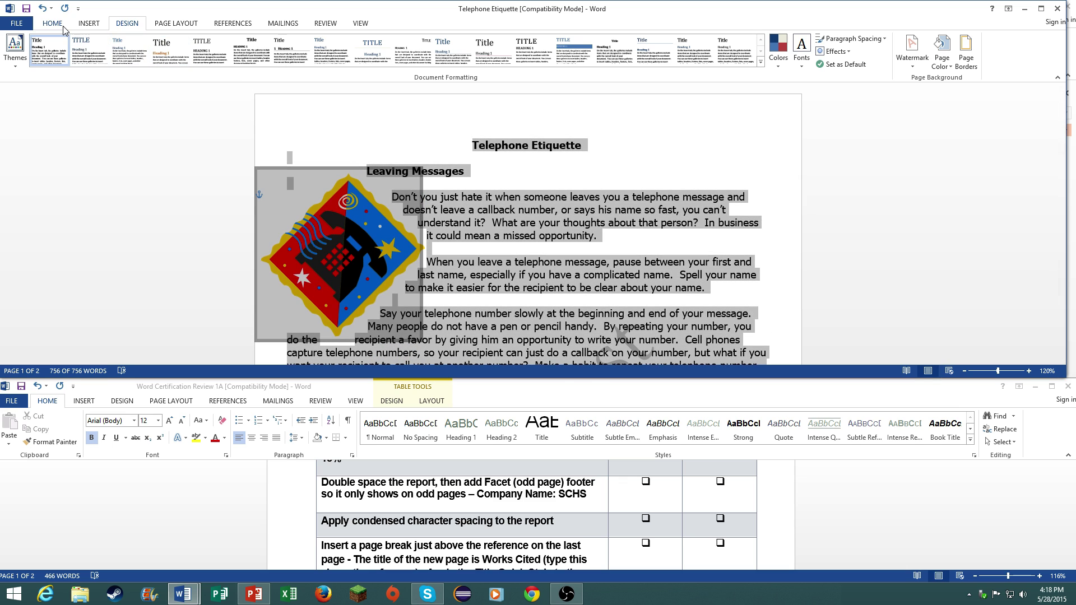
pyautogui.click(52, 23)
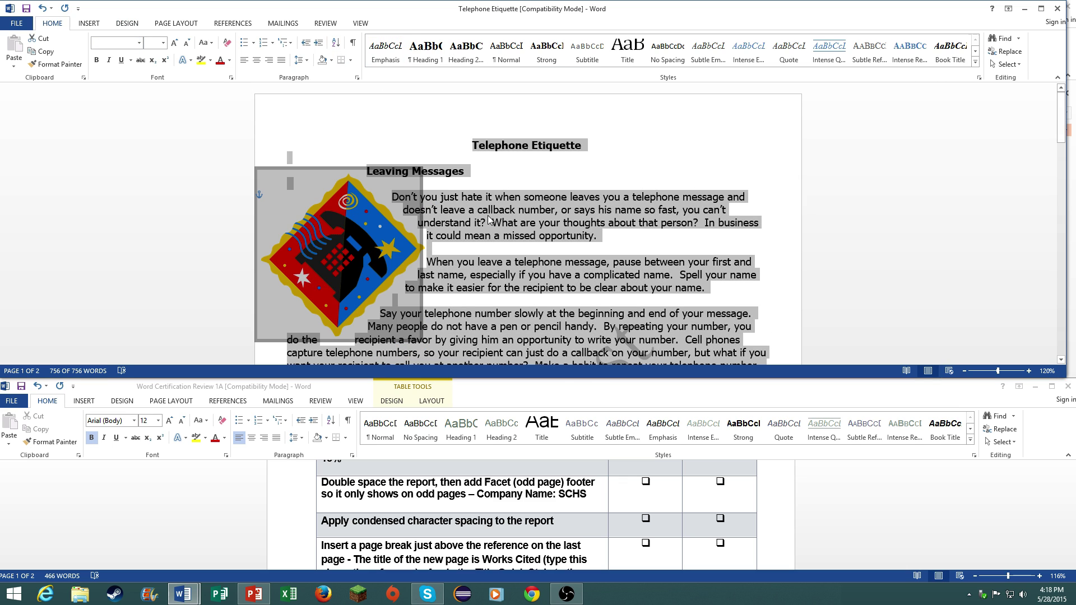
pyautogui.click(310, 60)
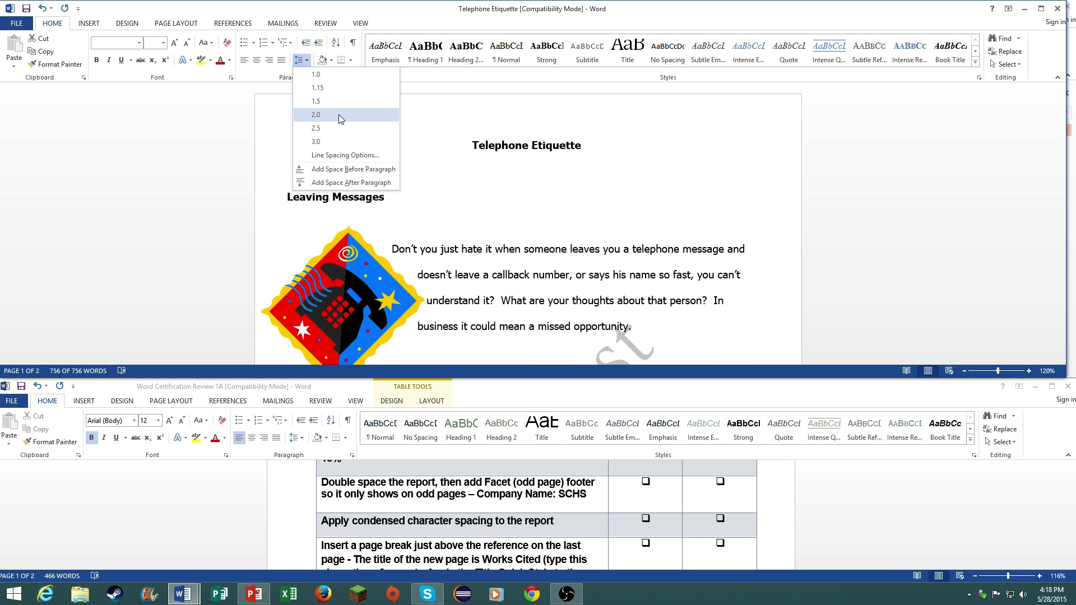
pyautogui.click(339, 115)
pyautogui.scroll(-3, 510, 243)
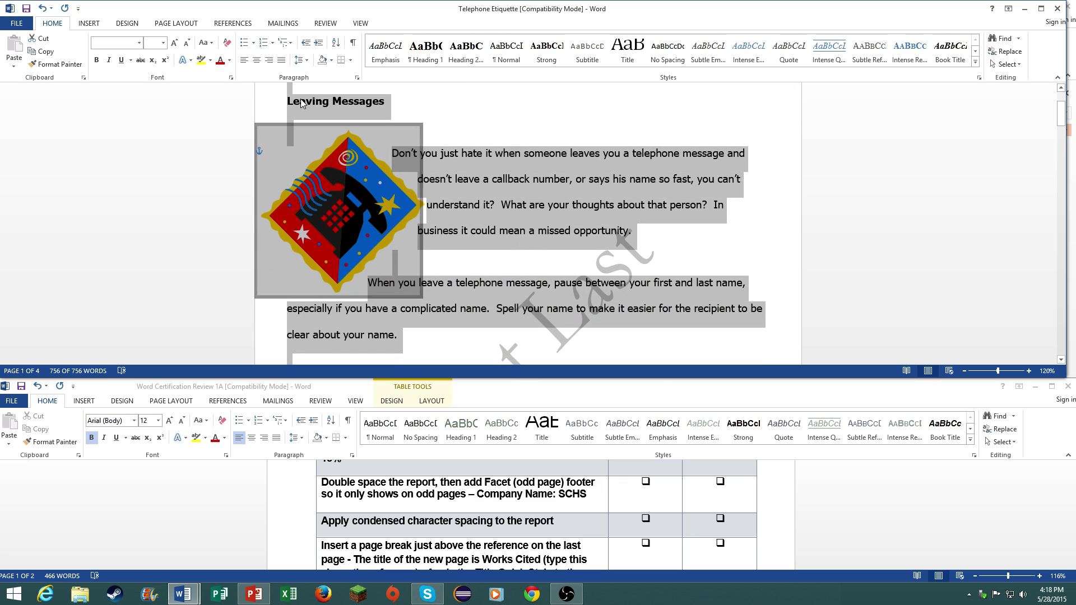
# - Insert the Facet (Odd Page) footer and type SCHS in it
pyautogui.click(88, 25)
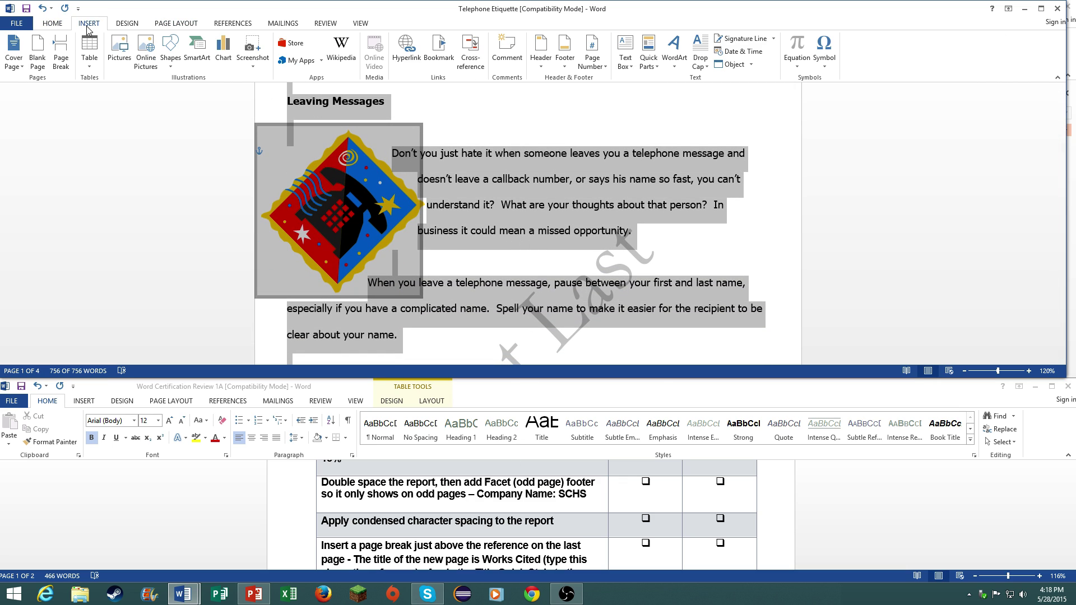
pyautogui.click(574, 144)
pyautogui.click(564, 57)
pyautogui.scroll(-3, 637, 328)
pyautogui.scroll(3, 638, 314)
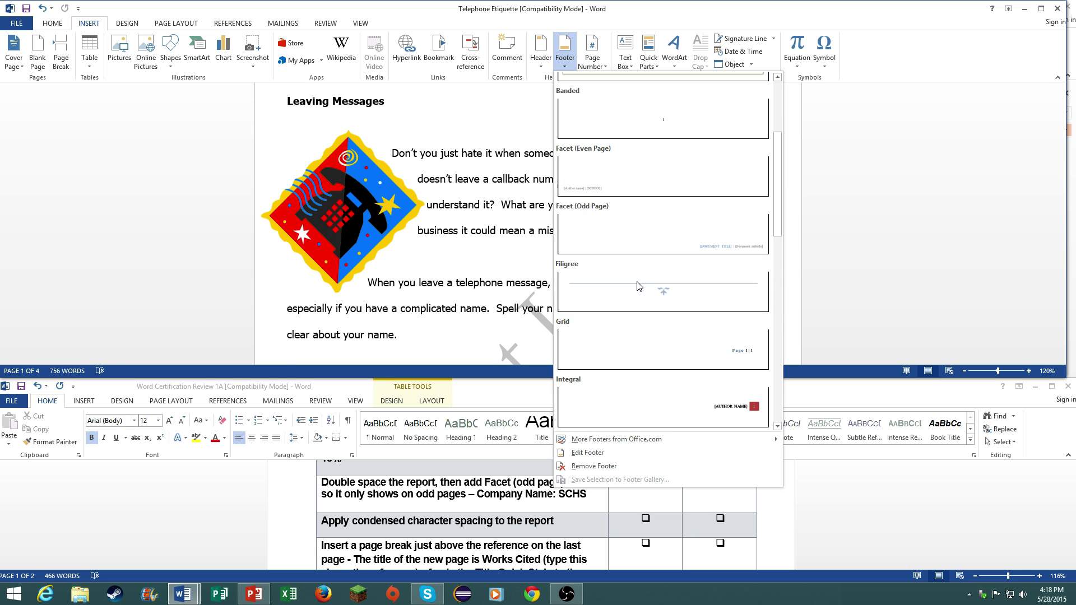
pyautogui.click(677, 227)
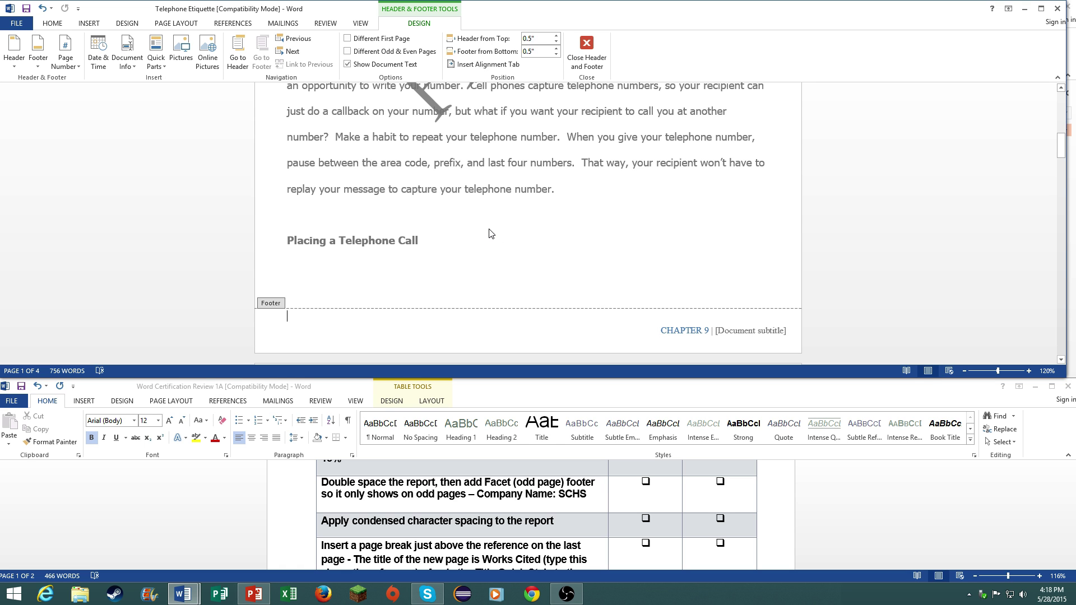
pyautogui.write('SCHS')
pyautogui.scroll(12, 517, 204)
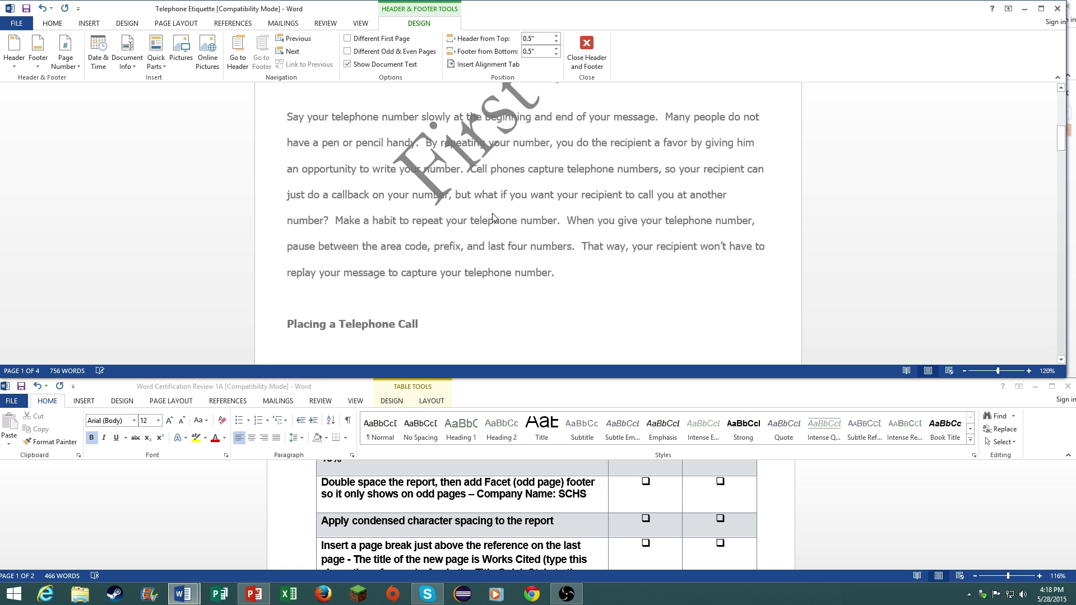
pyautogui.scroll(-12, 517, 204)
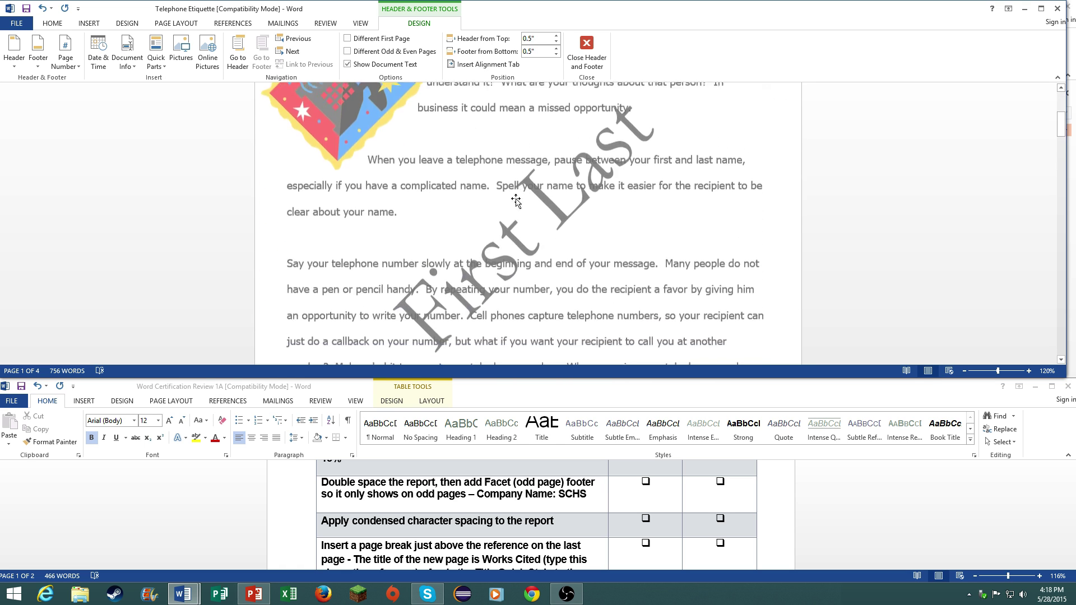
pyautogui.scroll(-10, 509, 165)
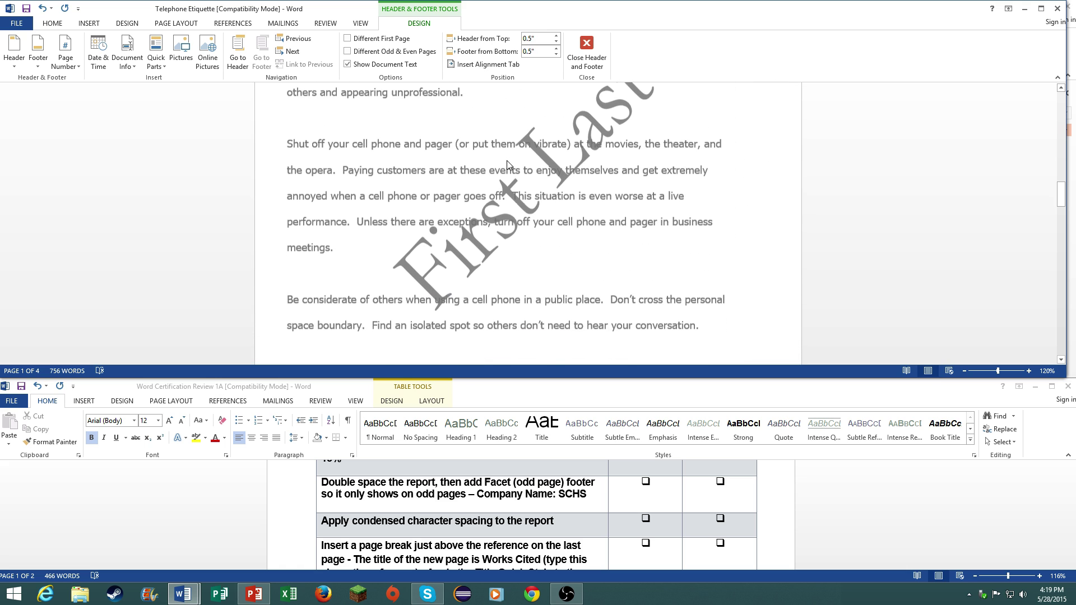
# - Turn on Different Odd & Even Pages and close footer editing to return to the body
pyautogui.click(394, 54)
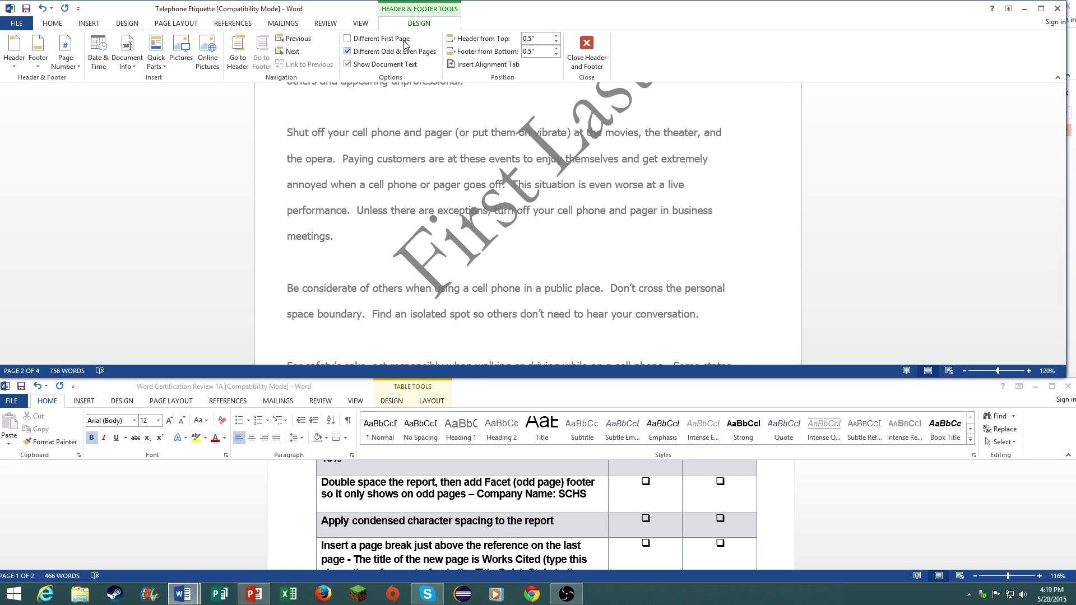
pyautogui.scroll(4, 405, 45)
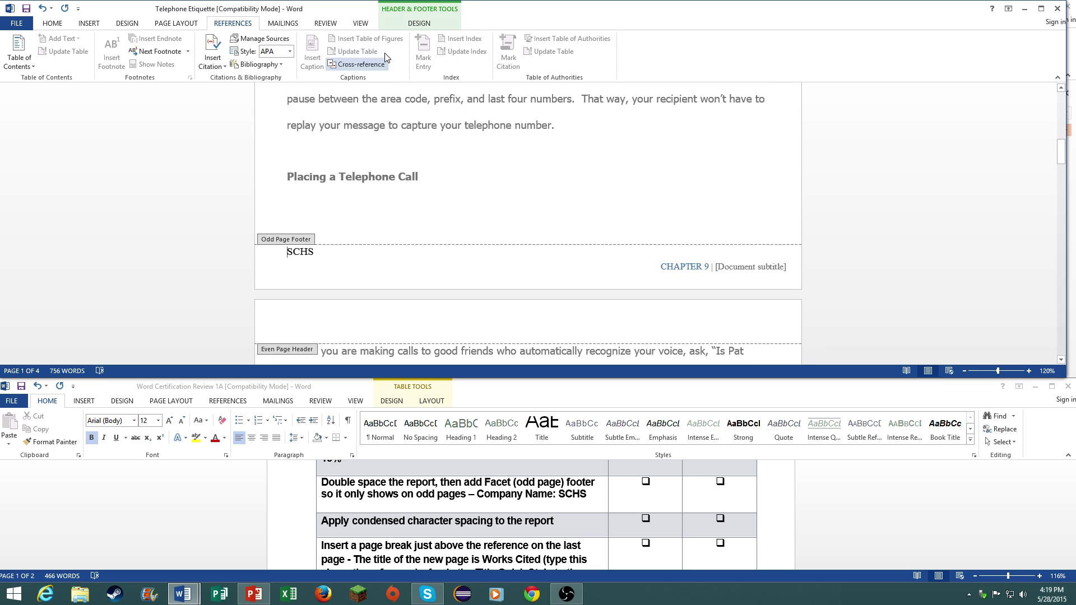
pyautogui.scroll(-4, 392, 53)
pyautogui.scroll(-8, 486, 288)
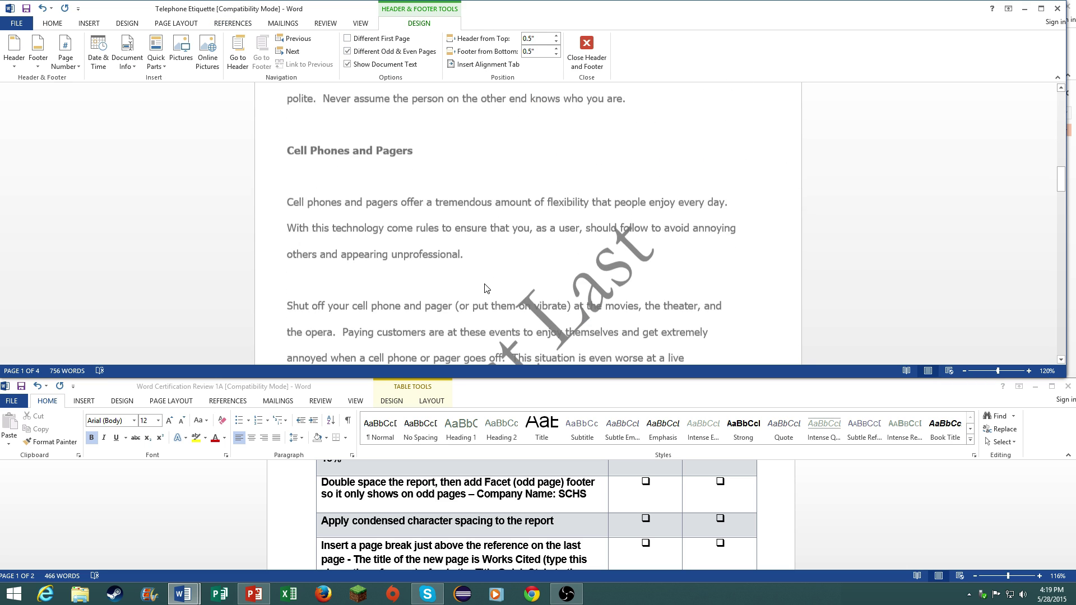
pyautogui.scroll(-12, 487, 289)
pyautogui.scroll(4, 332, 289)
pyautogui.scroll(8, 331, 289)
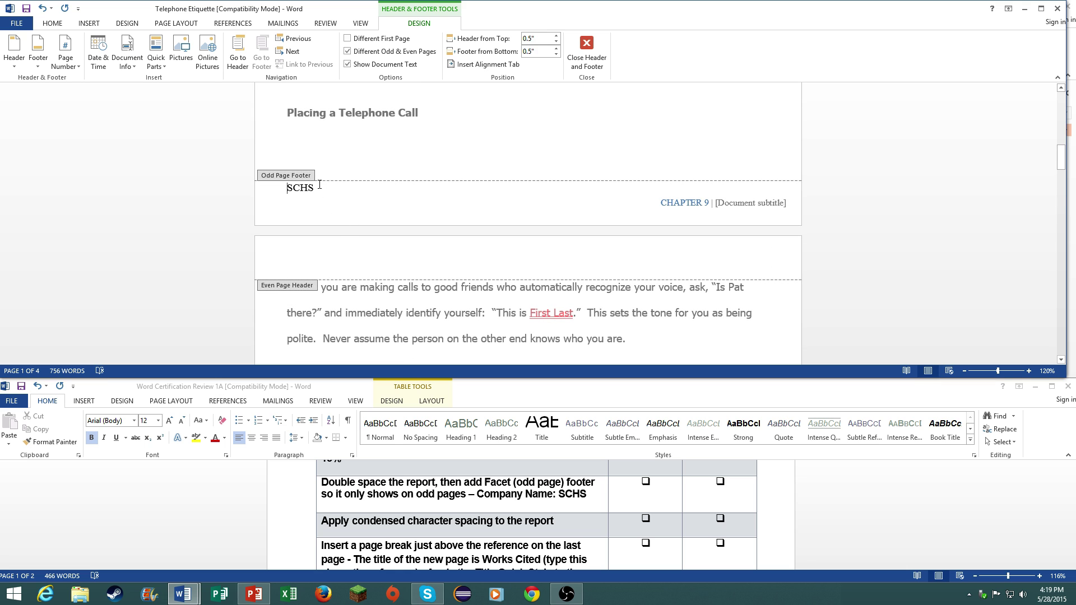
pyautogui.doubleClick(303, 188)
pyautogui.click(587, 54)
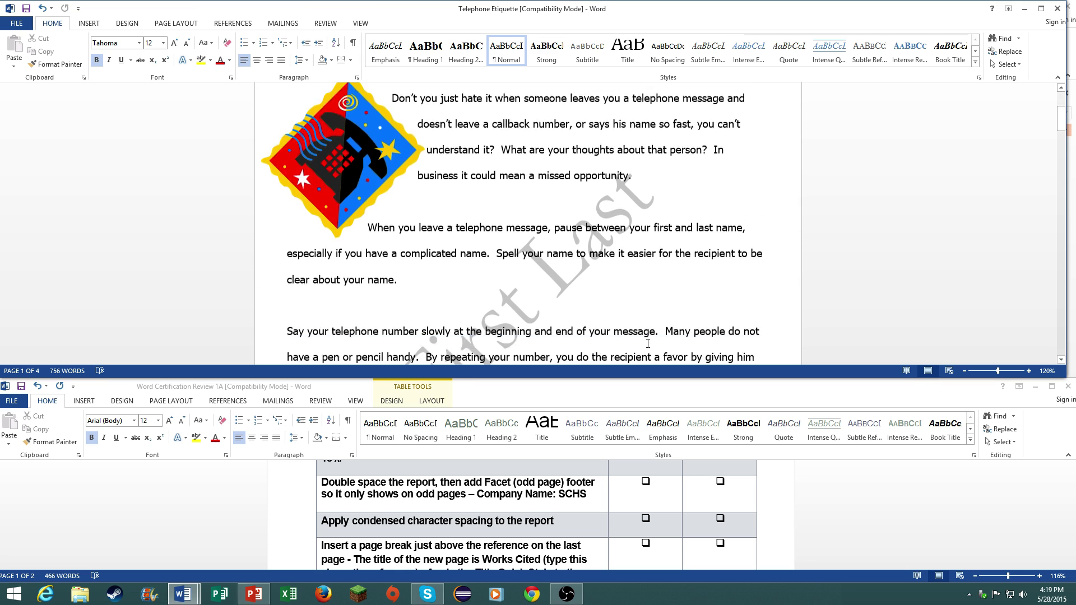
pyautogui.scroll(3, 643, 329)
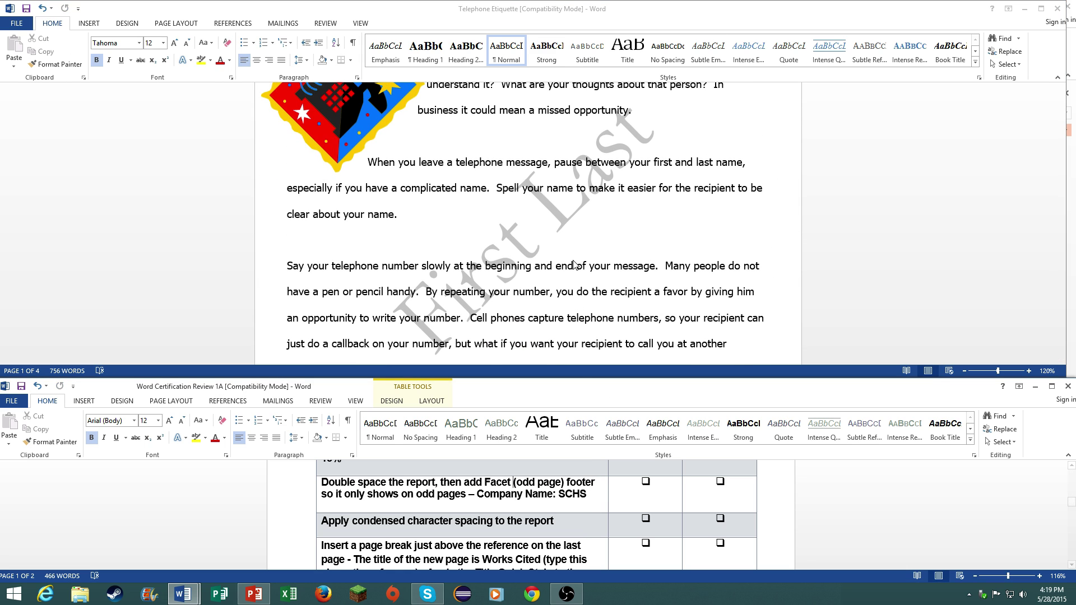
pyautogui.scroll(1, 575, 264)
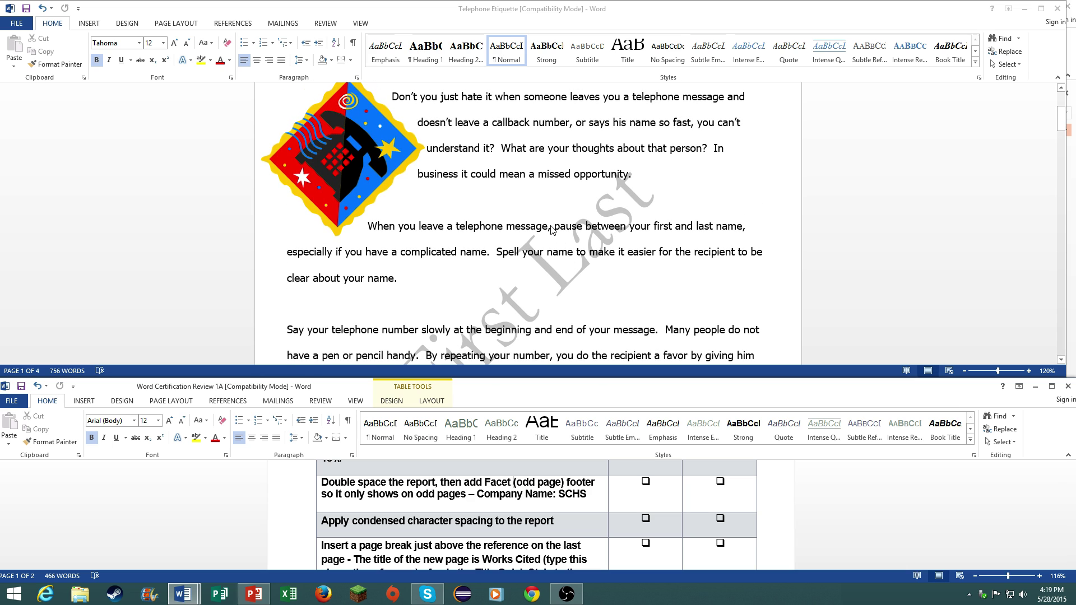
pyautogui.scroll(3, 552, 230)
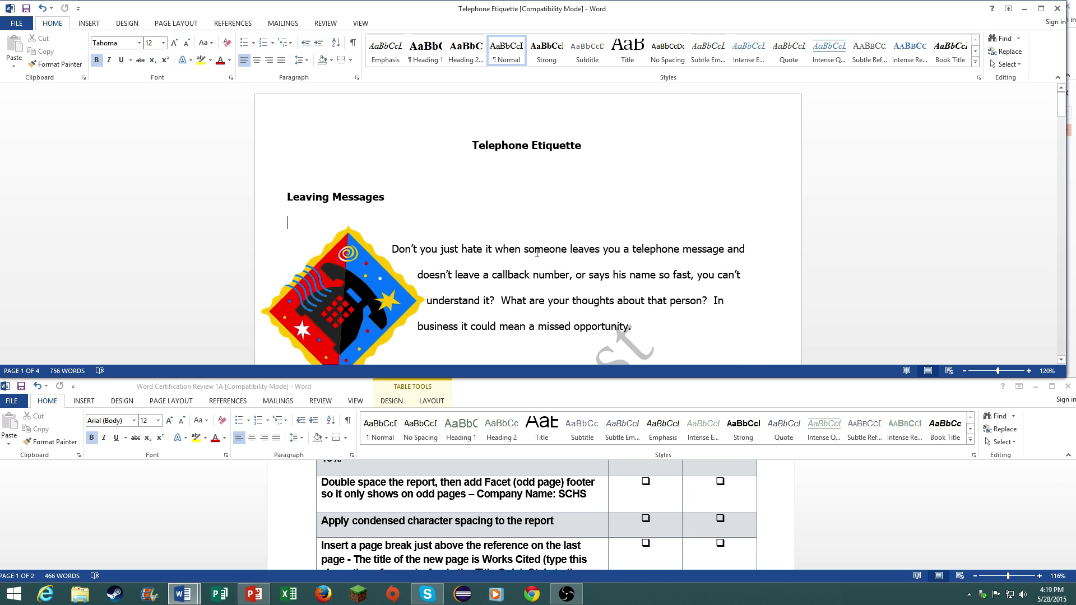
# - Select the whole report and look through the Paragraph settings without changing anything
pyautogui.hotkey('ctrl', 'a')
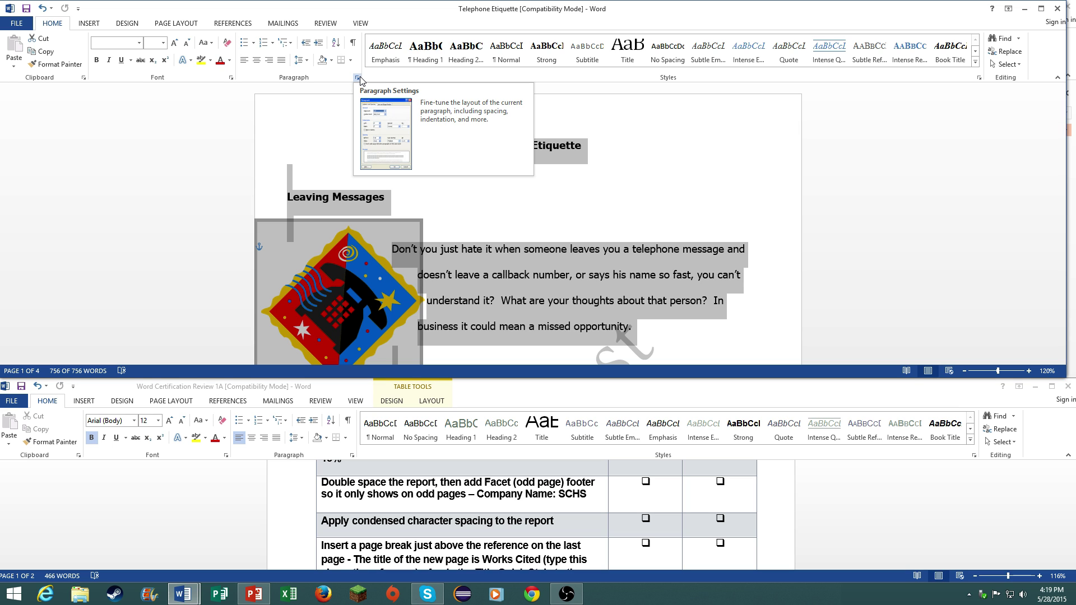
pyautogui.click(358, 78)
pyautogui.moveTo(225, 93); pyautogui.dragTo(559, 100)
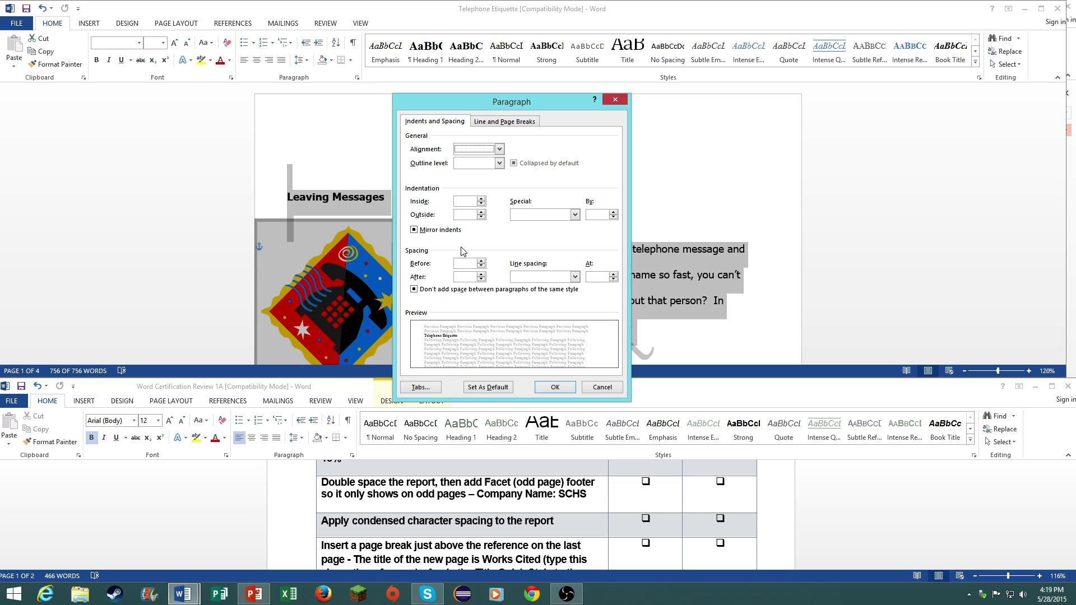
pyautogui.click(489, 121)
pyautogui.click(442, 122)
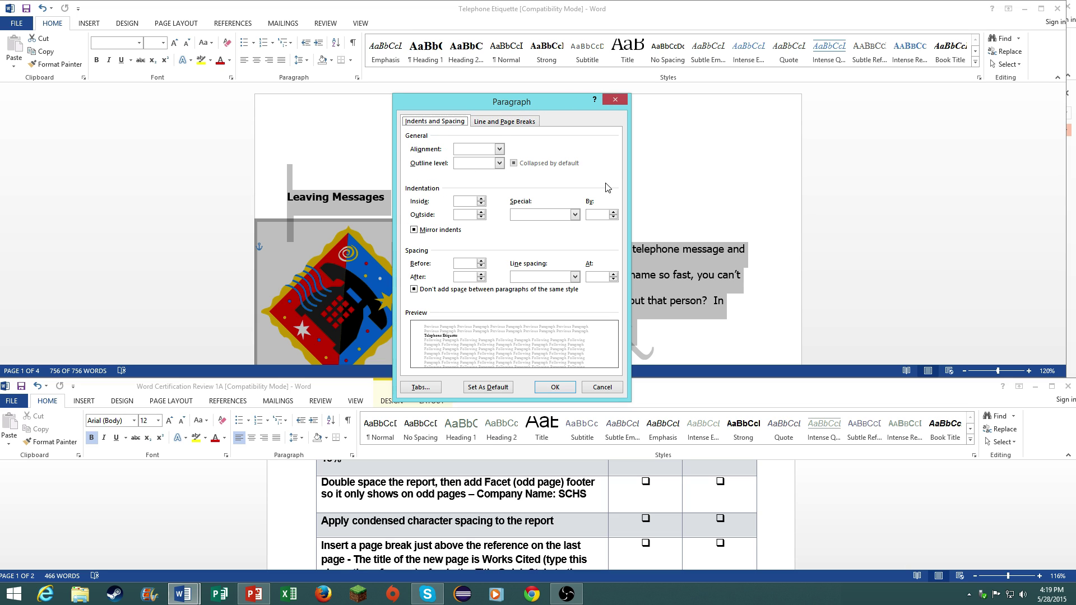
pyautogui.click(557, 277)
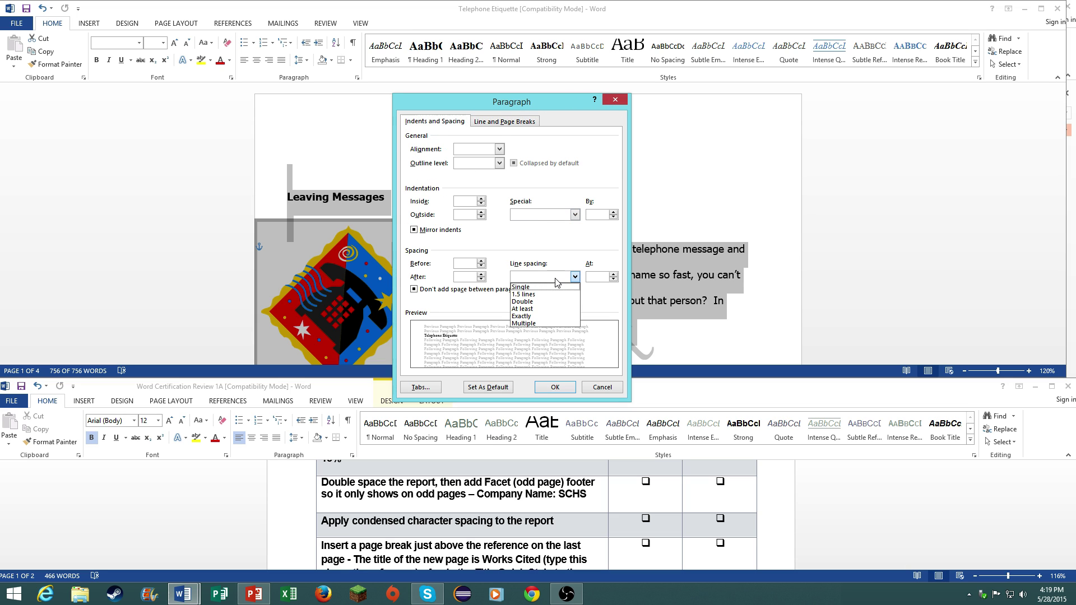
pyautogui.click(505, 122)
pyautogui.click(615, 99)
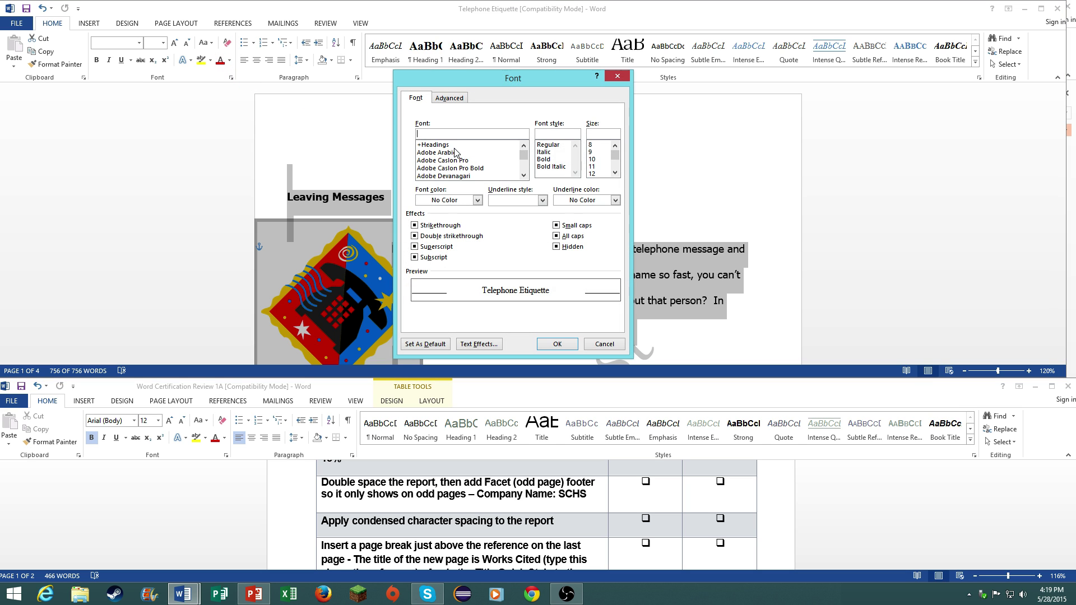
# - Apply Condensed character spacing from the Font dialog's Advanced settings to the whole report
pyautogui.click(450, 98)
pyautogui.click(475, 139)
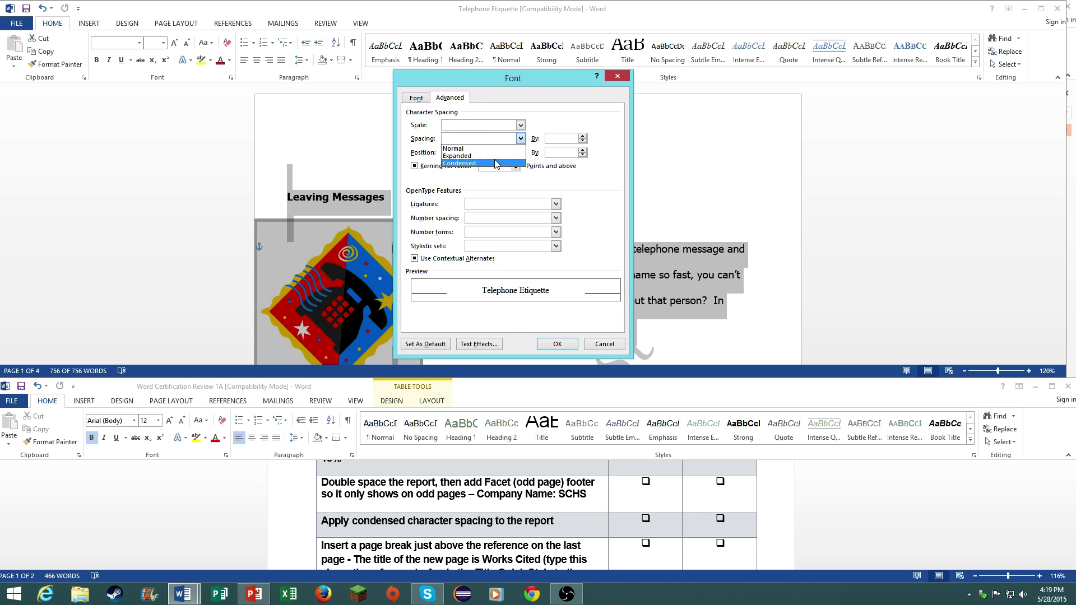
pyautogui.click(493, 160)
pyautogui.click(557, 344)
pyautogui.scroll(-5, 537, 275)
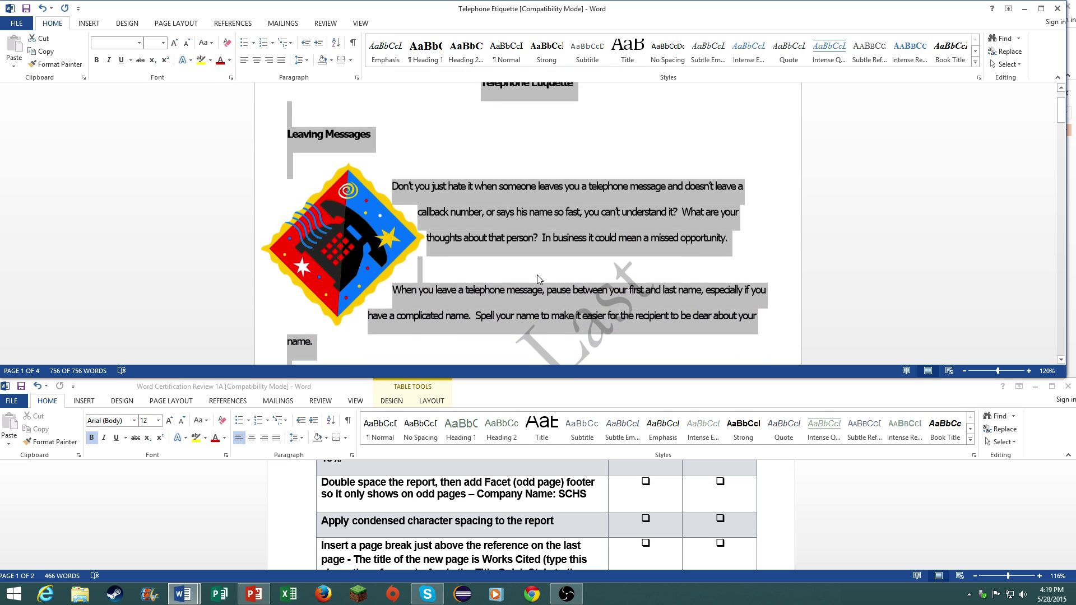
pyautogui.click(560, 535)
# - Insert a page break before the reference so it starts a new last page
pyautogui.scroll(-2, 561, 536)
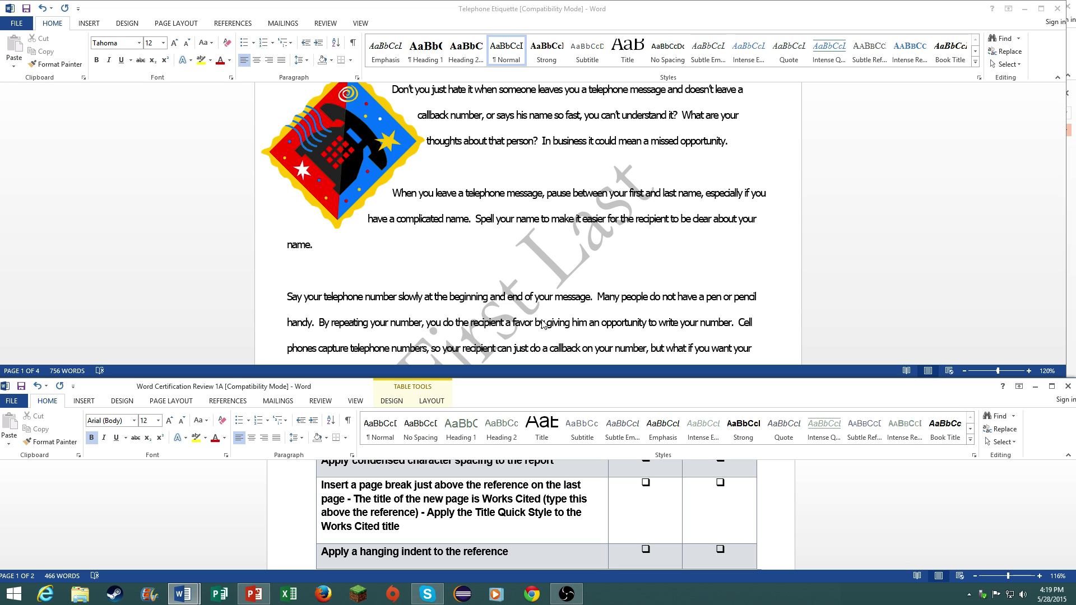
pyautogui.click(560, 298)
pyautogui.scroll(-15, 561, 298)
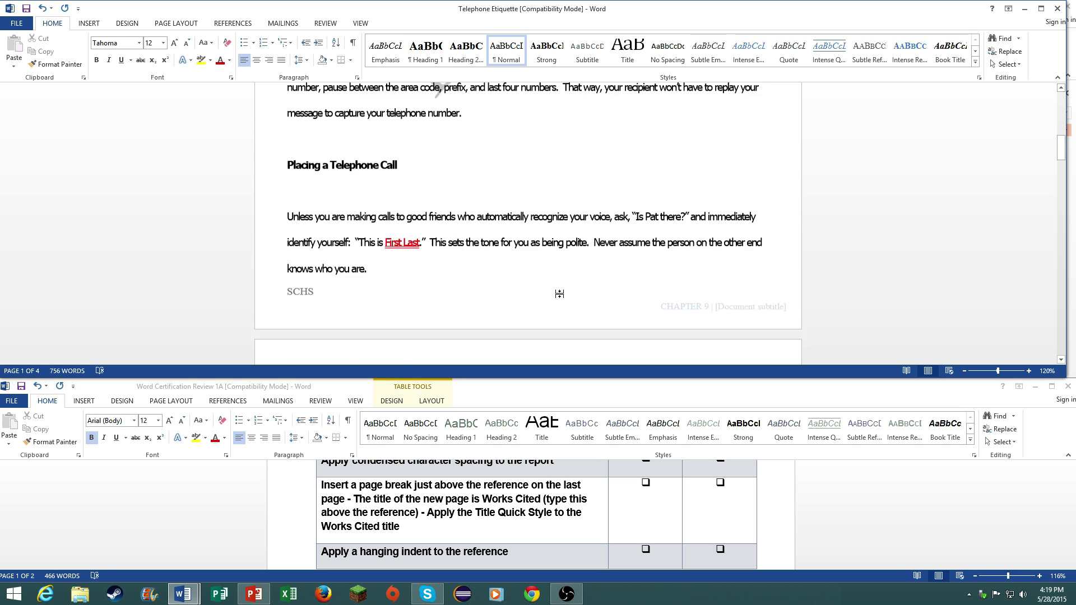
pyautogui.scroll(-20, 563, 297)
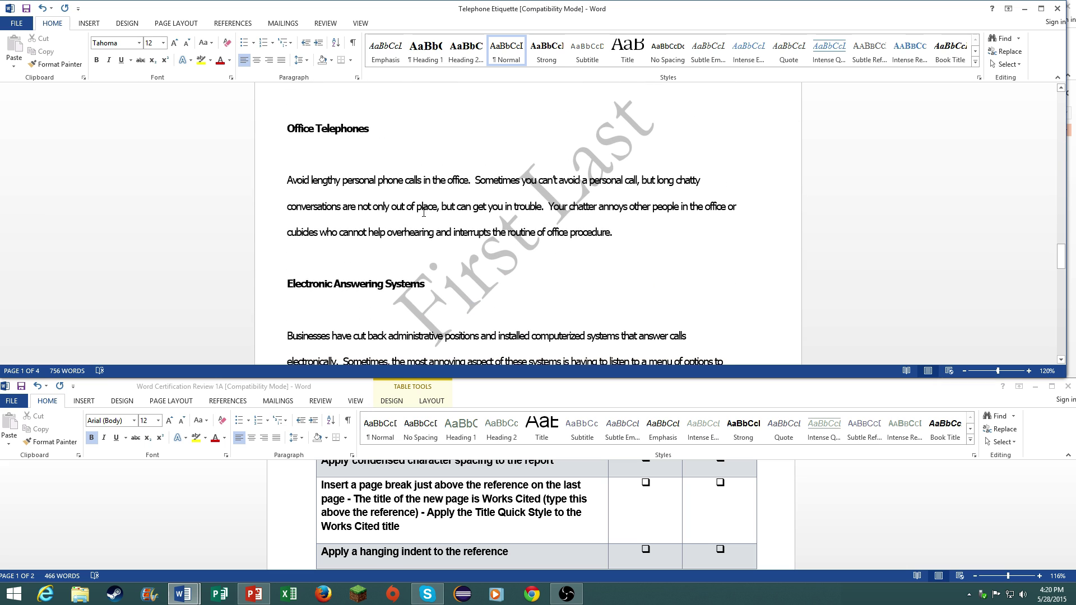
pyautogui.scroll(-10, 385, 230)
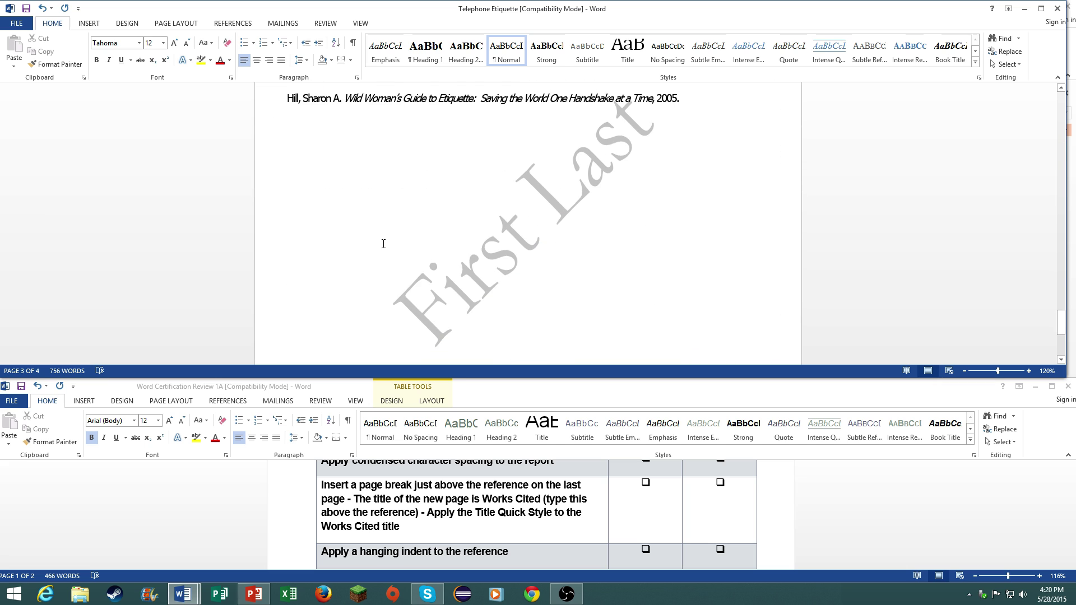
pyautogui.scroll(4, 372, 234)
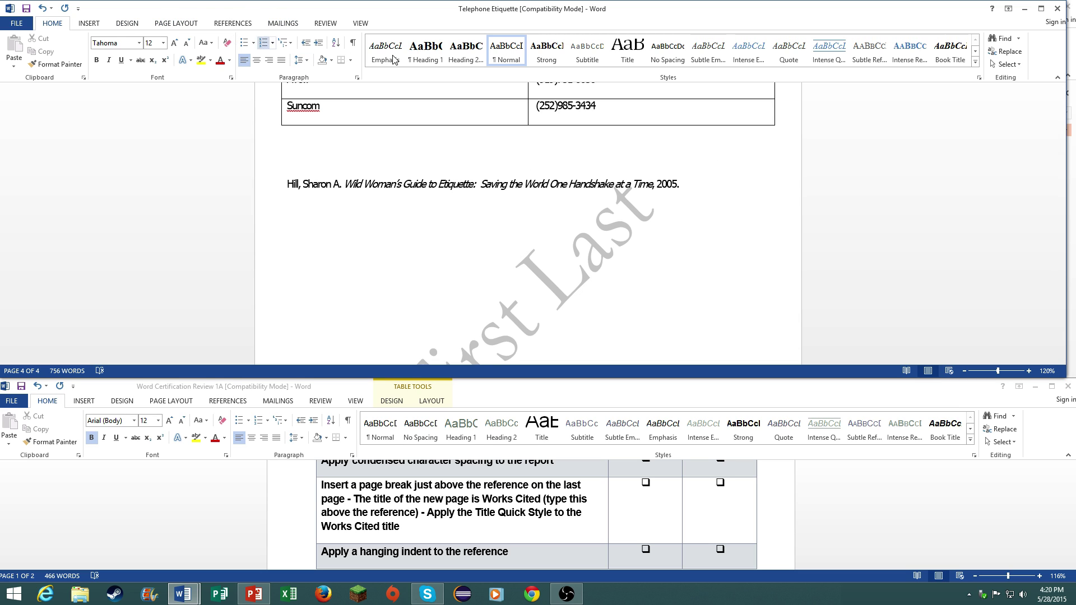
pyautogui.click(141, 23)
pyautogui.click(90, 24)
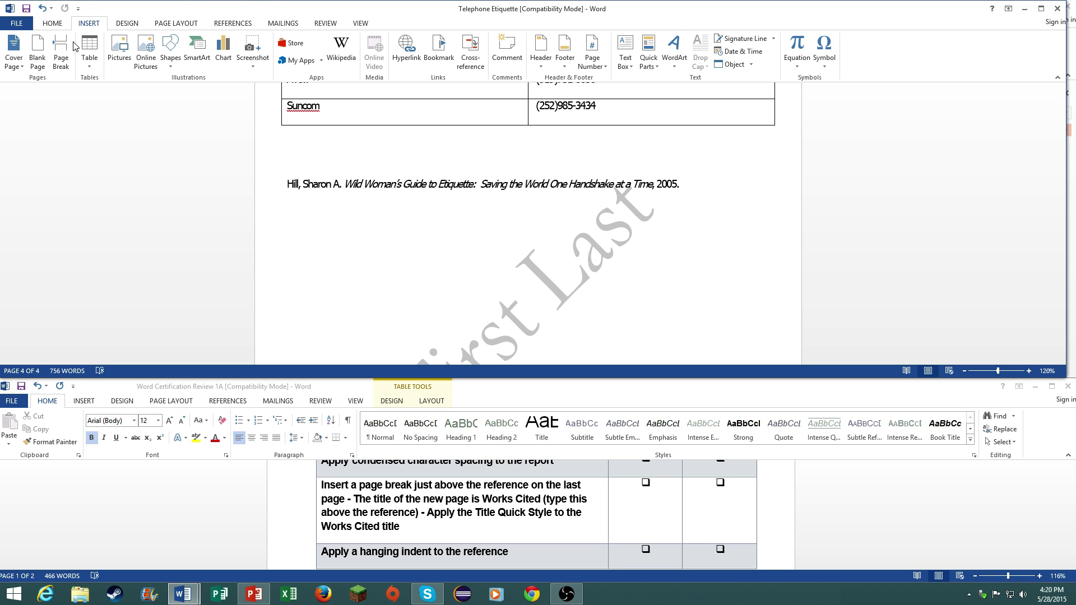
pyautogui.click(60, 53)
# - Add a 'Works Cited' heading above the reference and give it the Title style
pyautogui.scroll(-1, 403, 292)
pyautogui.write('Works Cited')
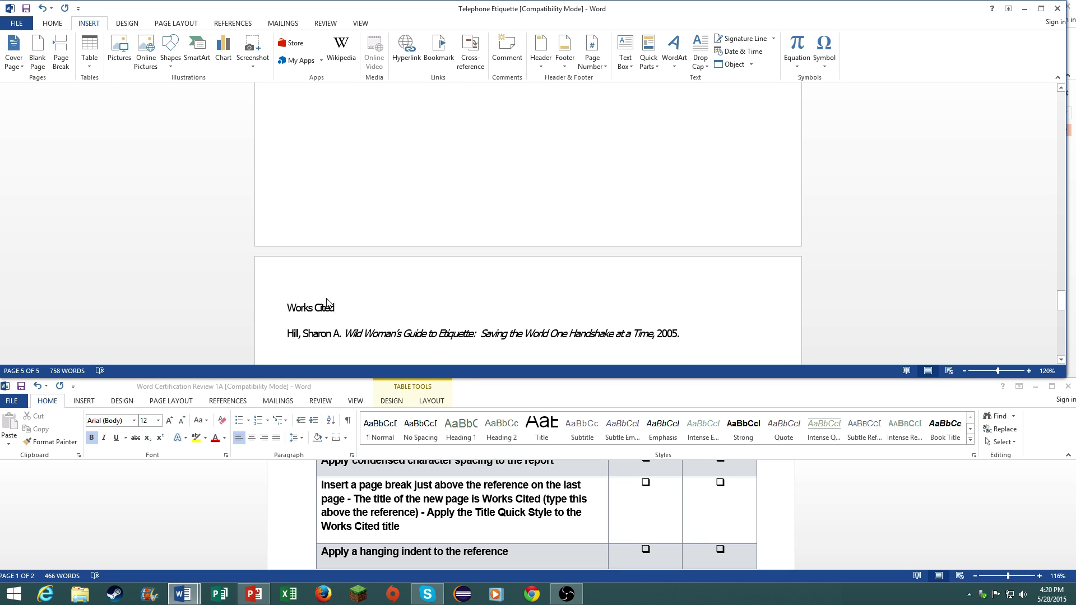
pyautogui.moveTo(330, 307); pyautogui.dragTo(283, 307)
pyautogui.click(58, 25)
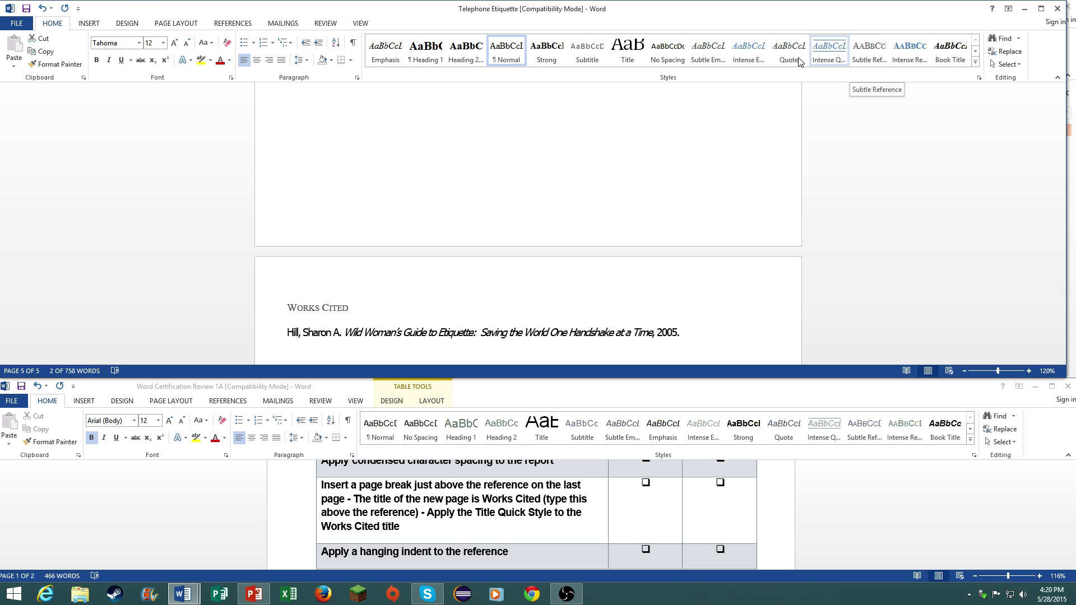
pyautogui.click(627, 50)
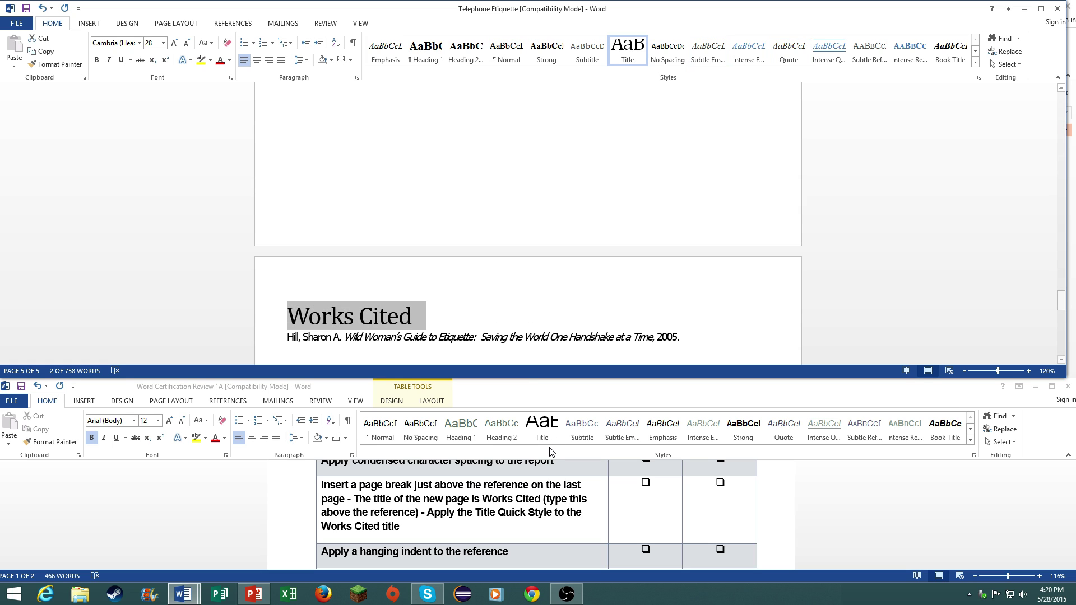
pyautogui.scroll(-2, 527, 350)
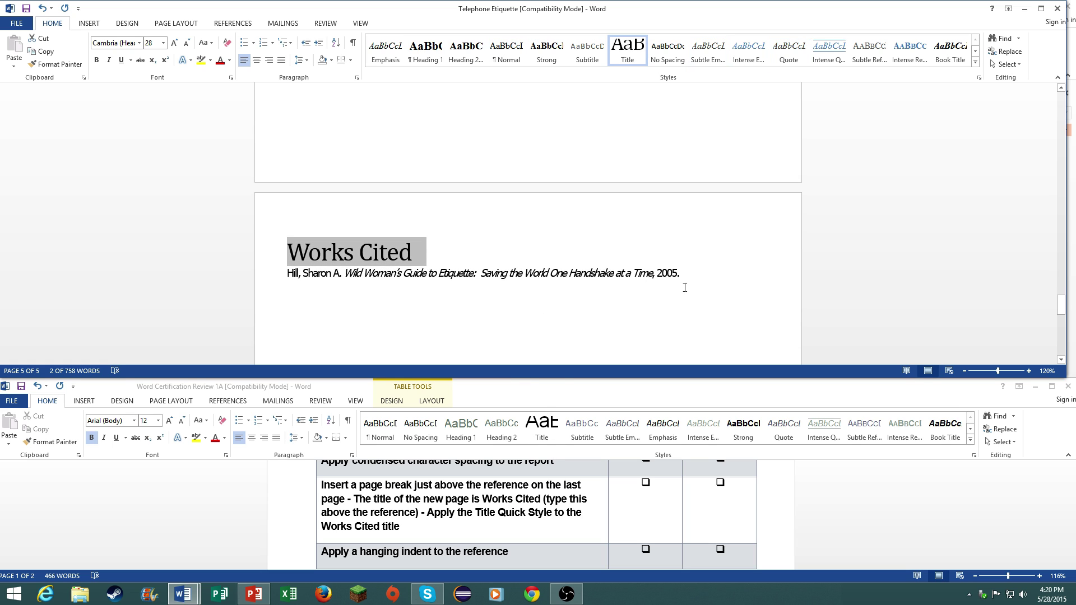
# - Give the Works Cited reference a Hanging special indent in its Paragraph settings
pyautogui.moveTo(699, 273); pyautogui.dragTo(288, 275)
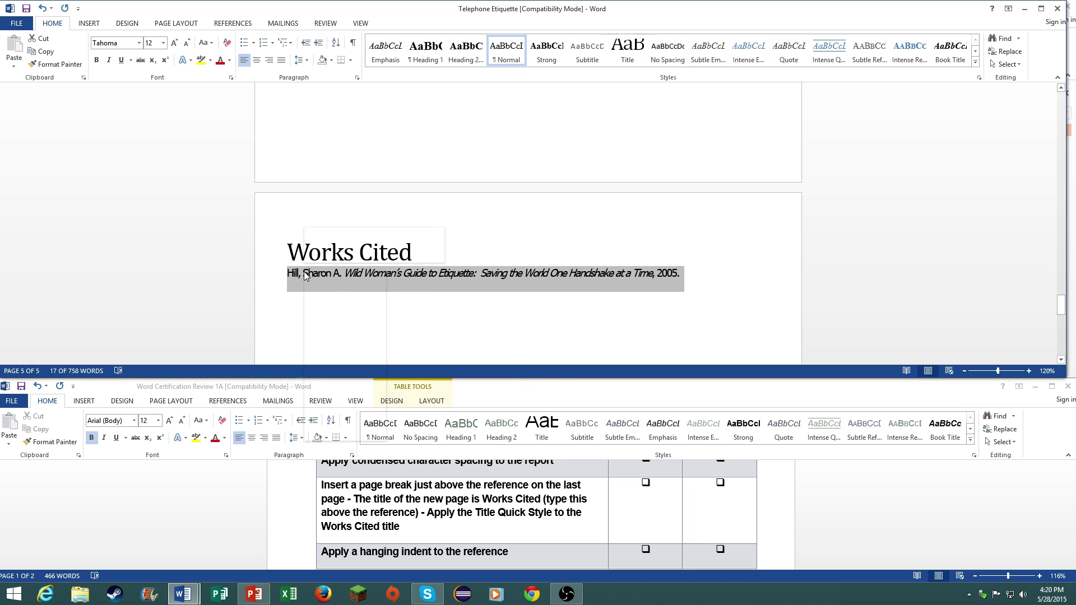
pyautogui.rightClick(305, 276)
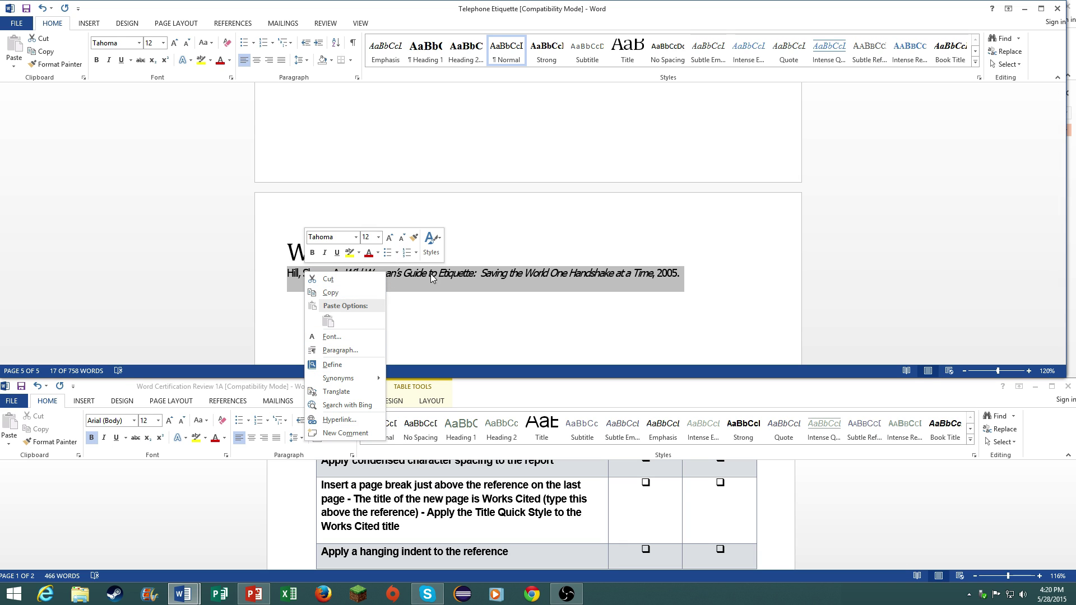
pyautogui.click(357, 77)
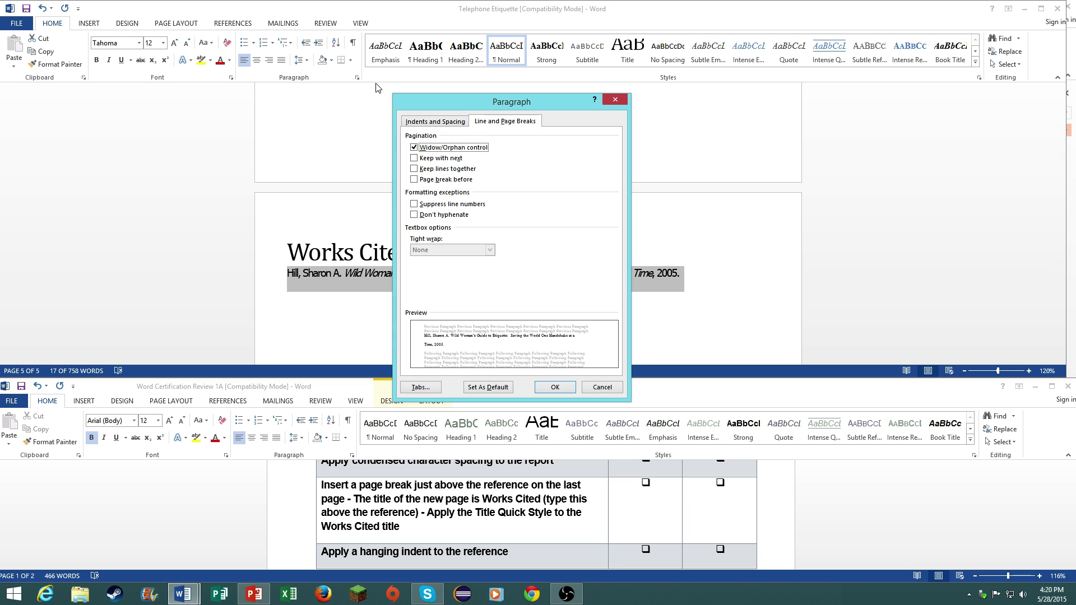
pyautogui.click(435, 122)
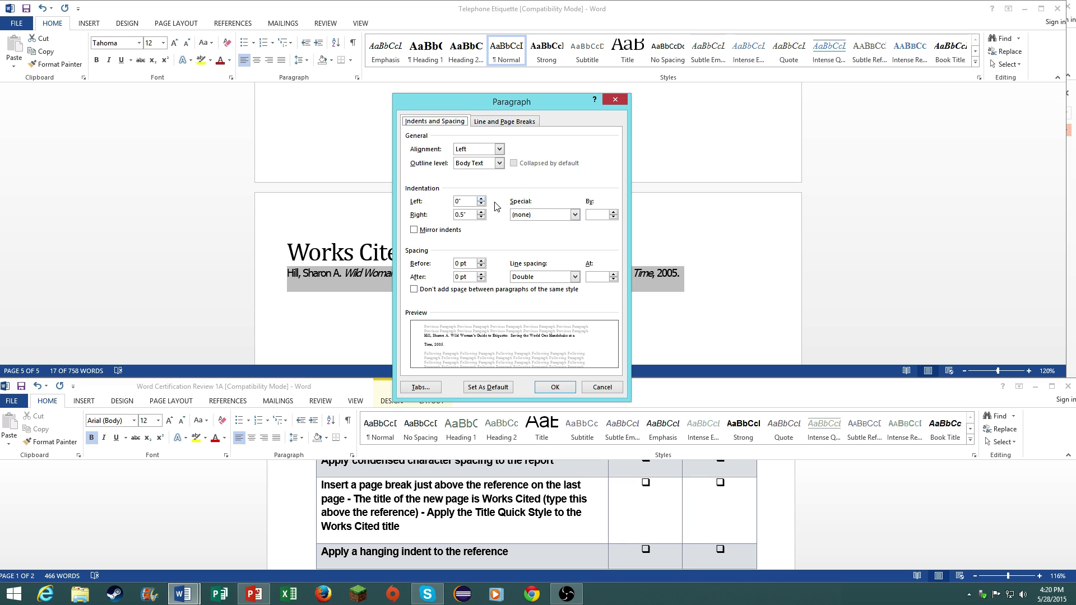
pyautogui.click(518, 215)
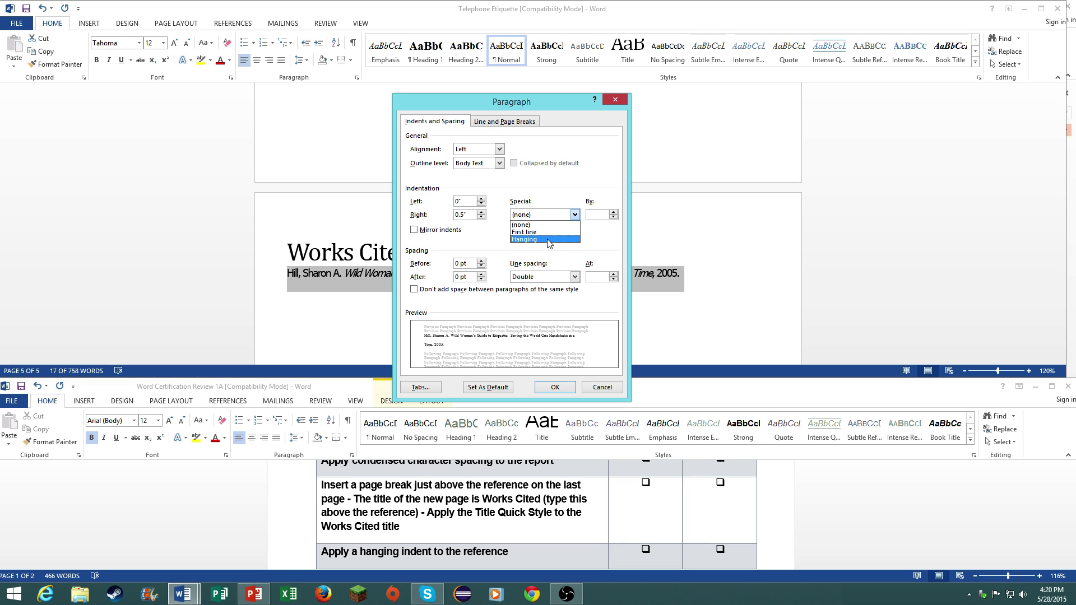
pyautogui.click(530, 241)
pyautogui.click(555, 388)
pyautogui.click(351, 300)
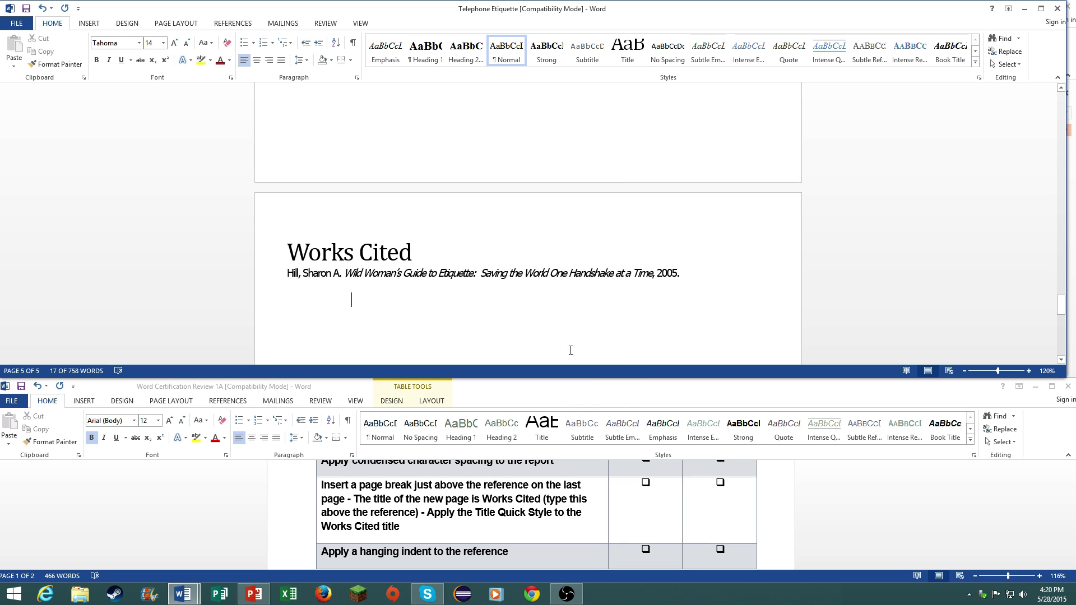
pyautogui.scroll(-3, 555, 529)
pyautogui.scroll(3, 554, 529)
pyautogui.scroll(-1, 553, 527)
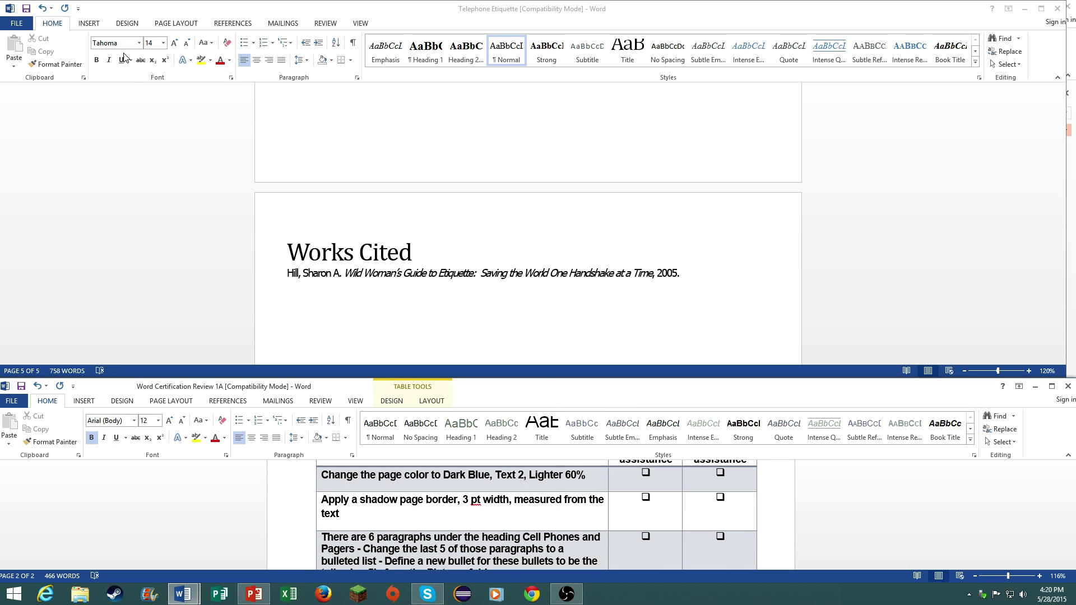
# - Apply the Dark Blue, Text 2, Lighter 60% page colour from the Design tab
pyautogui.click(127, 23)
pyautogui.click(941, 53)
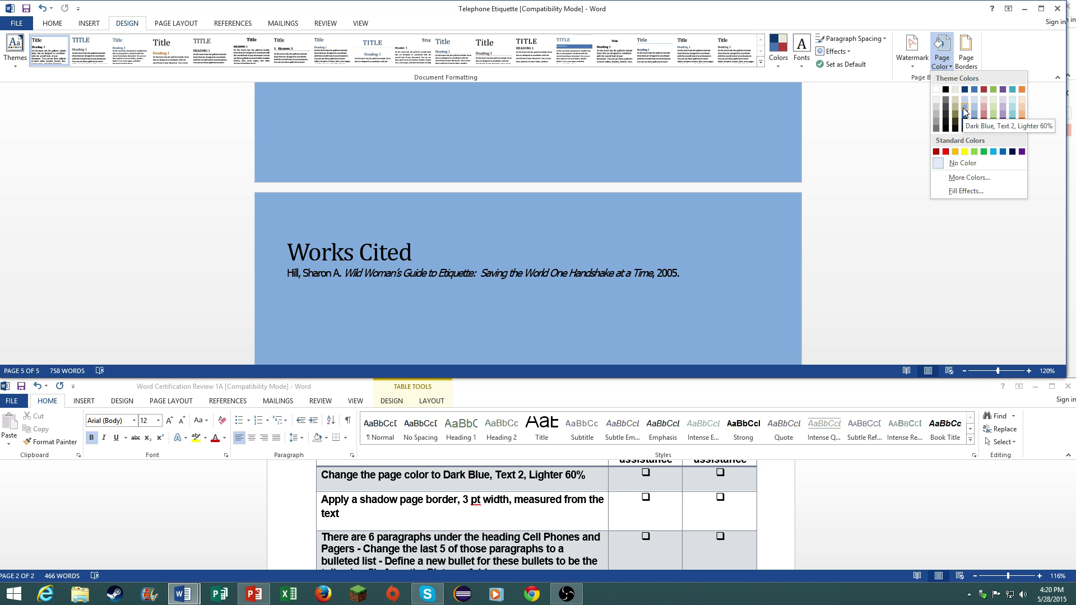
pyautogui.click(963, 108)
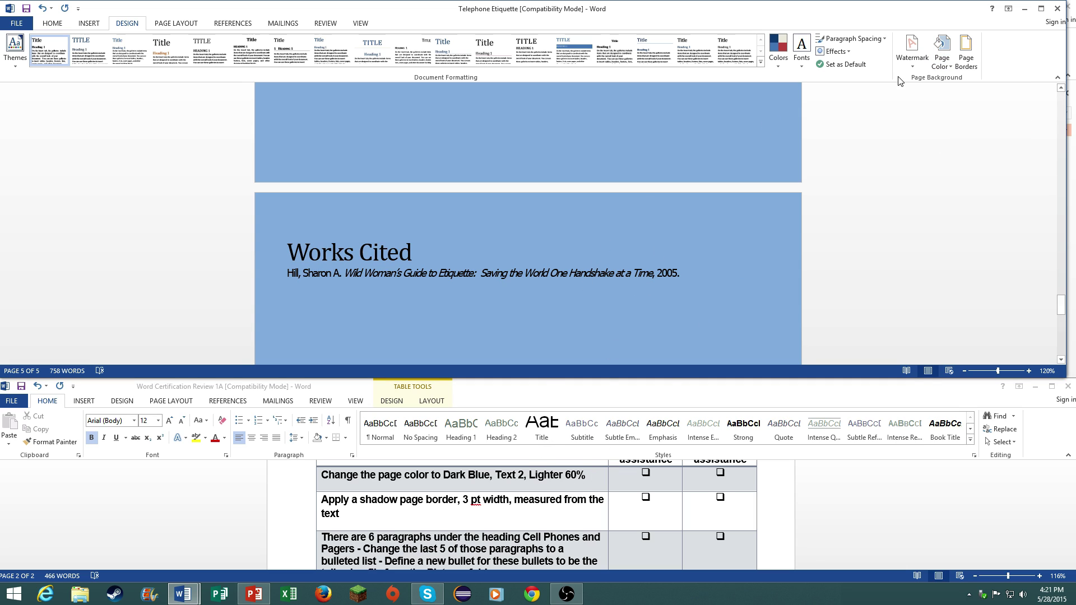
# - Add a Shadow page border, 3 pt wide, measured from the text
pyautogui.click(966, 62)
pyautogui.click(403, 176)
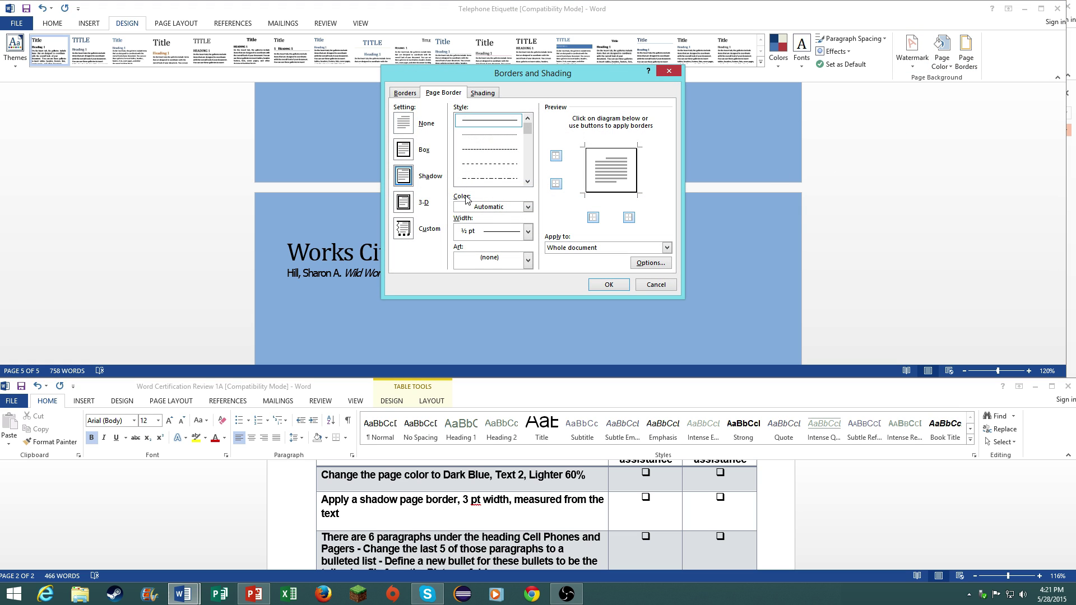
pyautogui.click(504, 231)
pyautogui.click(493, 336)
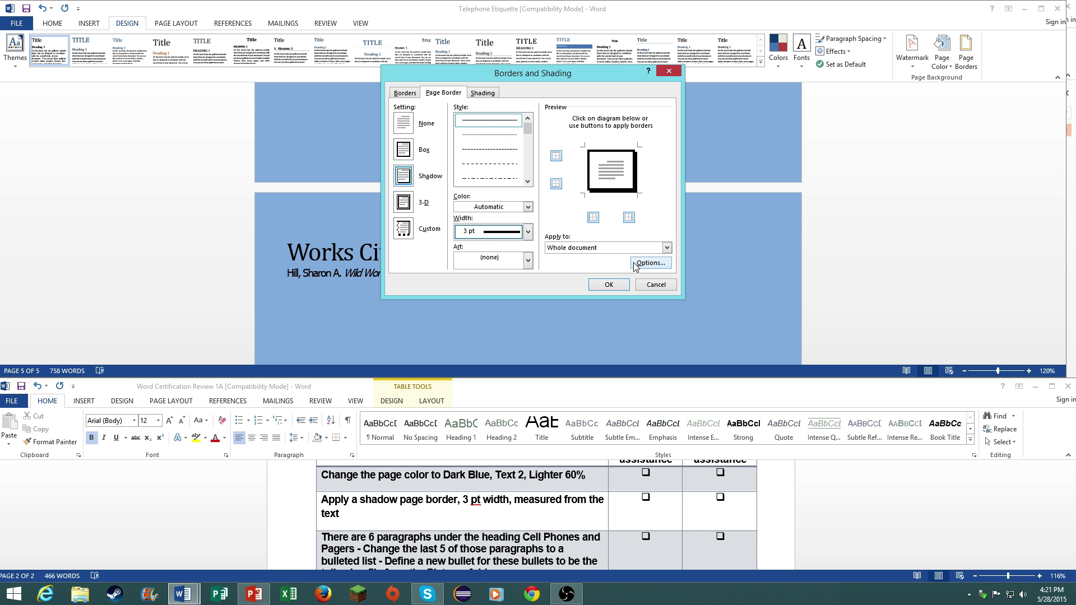
pyautogui.click(635, 266)
pyautogui.click(471, 128)
pyautogui.click(451, 138)
pyautogui.click(558, 299)
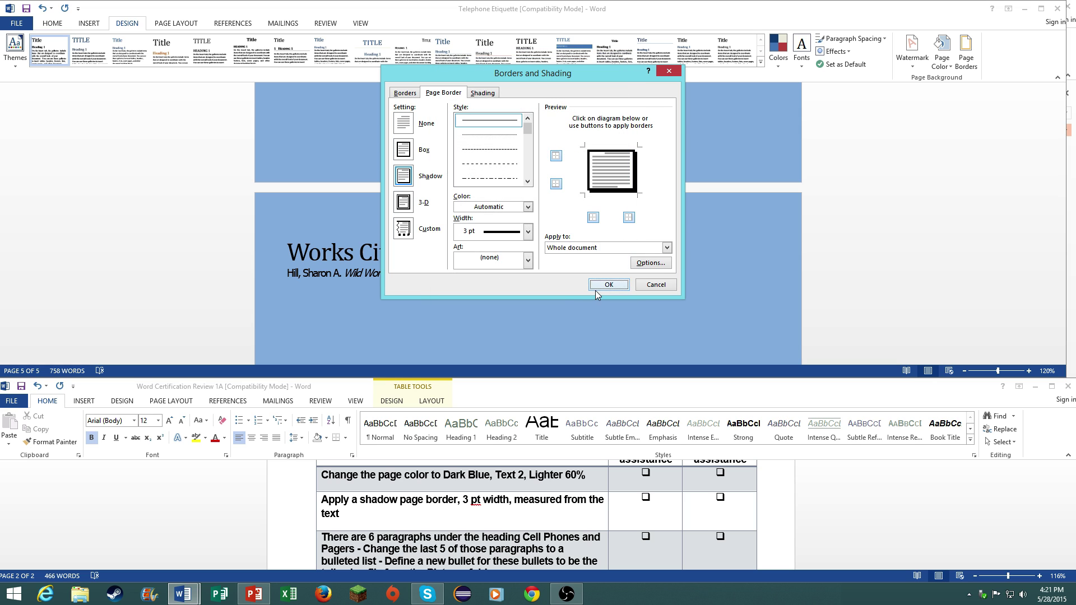
pyautogui.click(607, 285)
pyautogui.click(551, 480)
pyautogui.scroll(-3, 512, 539)
# - Select the Cell Phones and Pagers paragraphs from 'Shut off your cell phone…' to the section's end
pyautogui.scroll(1, 512, 539)
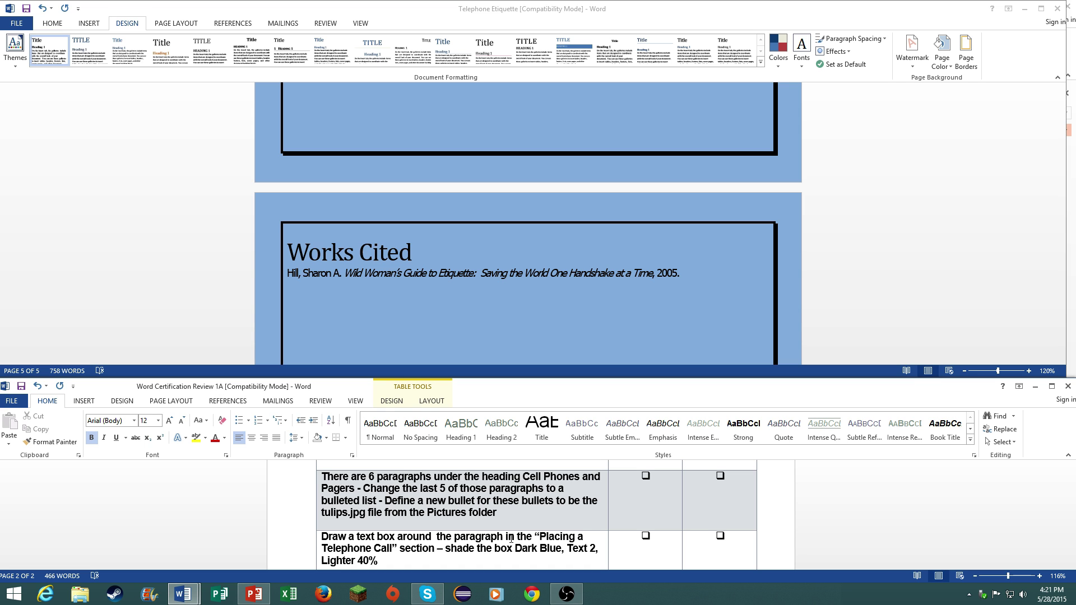
pyautogui.click(478, 250)
pyautogui.scroll(10, 482, 258)
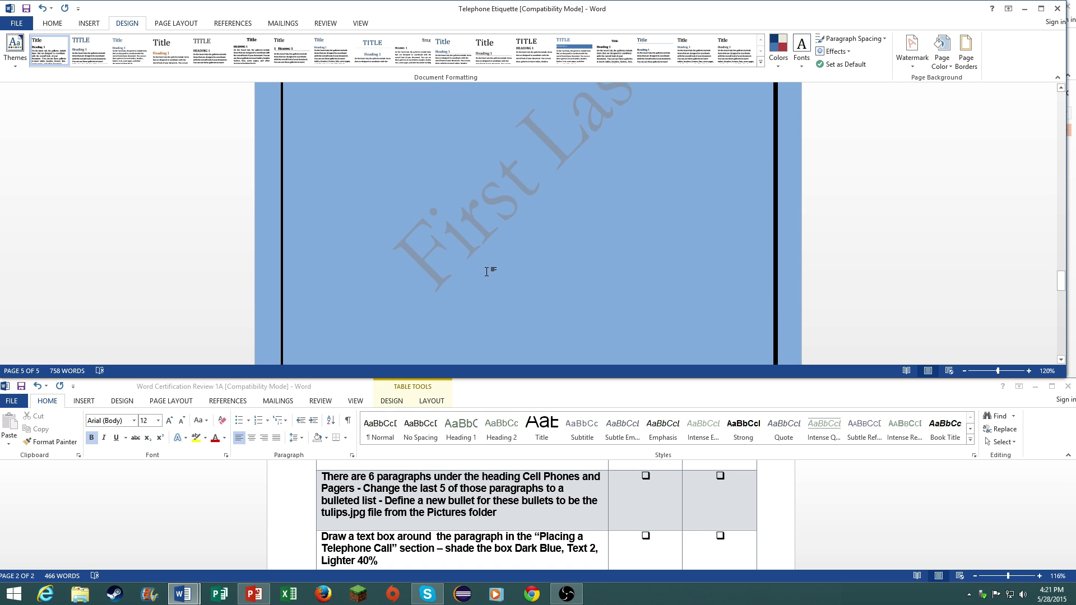
pyautogui.scroll(12, 487, 272)
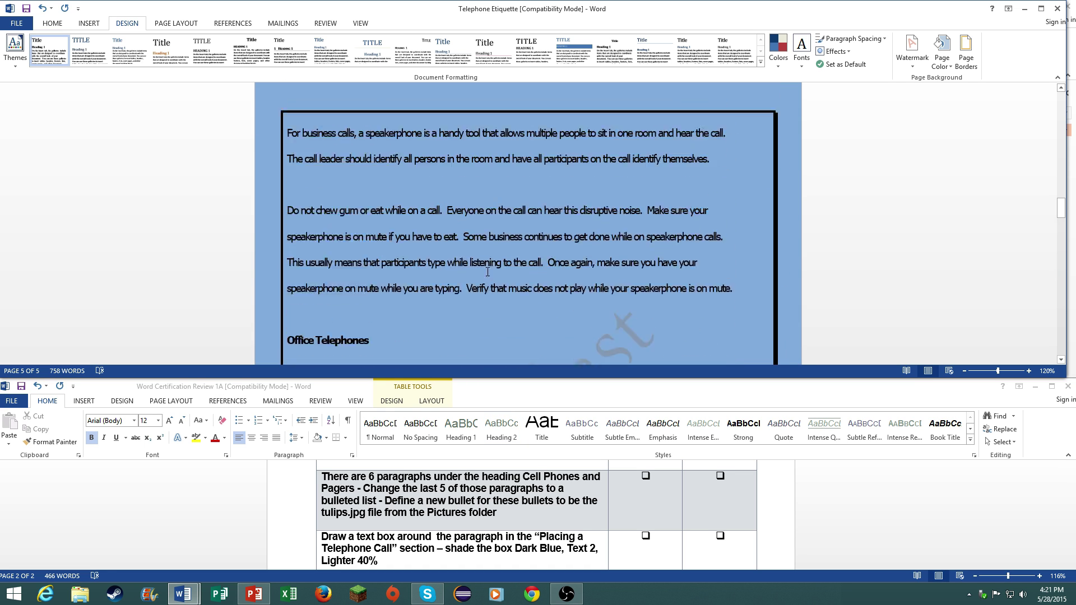
pyautogui.scroll(10, 487, 275)
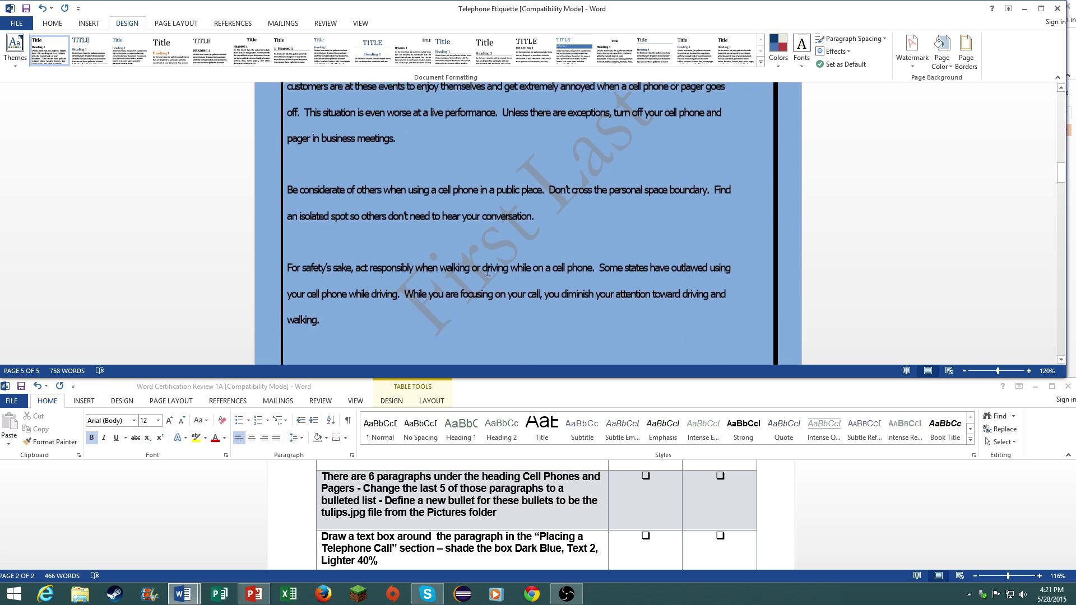
pyautogui.scroll(3, 469, 275)
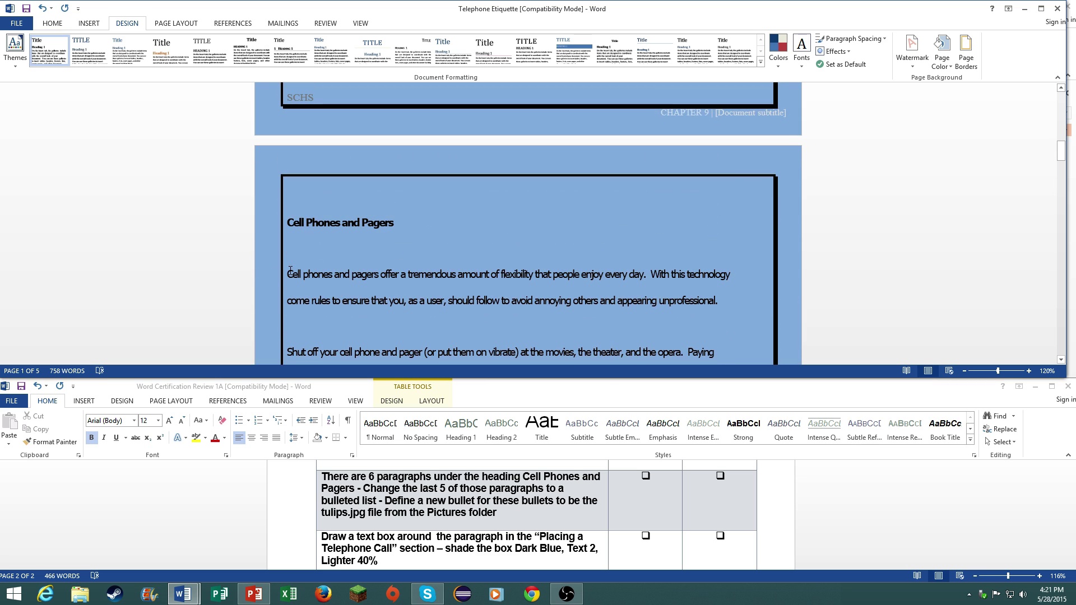
pyautogui.moveTo(290, 270); pyautogui.dragTo(728, 362)
pyautogui.scroll(-6, 607, 228)
pyautogui.scroll(2, 650, 249)
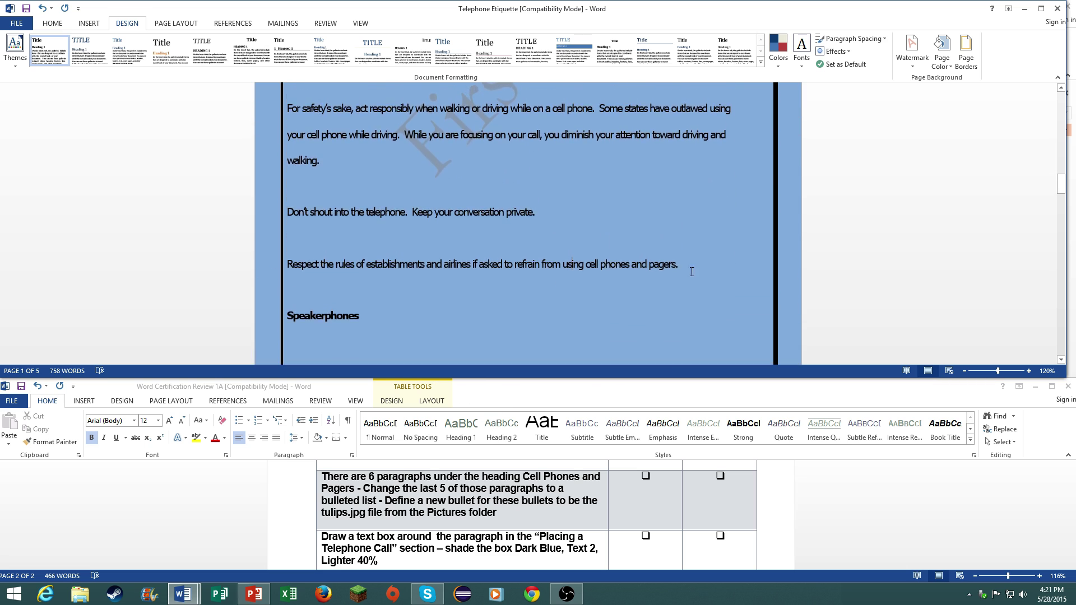
pyautogui.moveTo(691, 272); pyautogui.dragTo(287, 107)
pyautogui.scroll(2, 364, 252)
# - Bullet the selected paragraphs using the tulips image from Sample Pictures as a picture bullet
pyautogui.rightClick(366, 275)
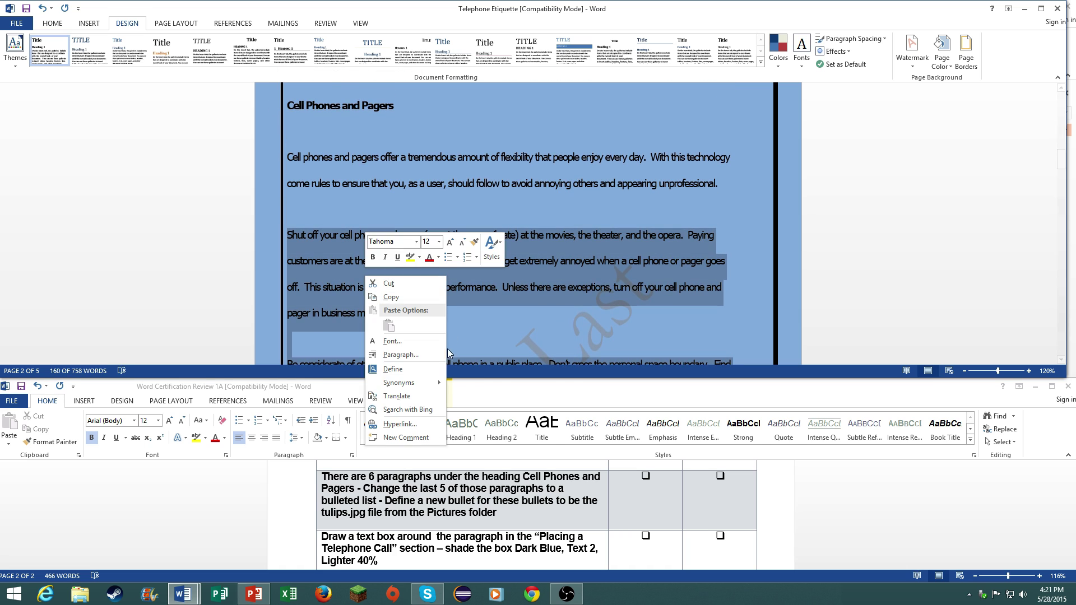
pyautogui.click(457, 257)
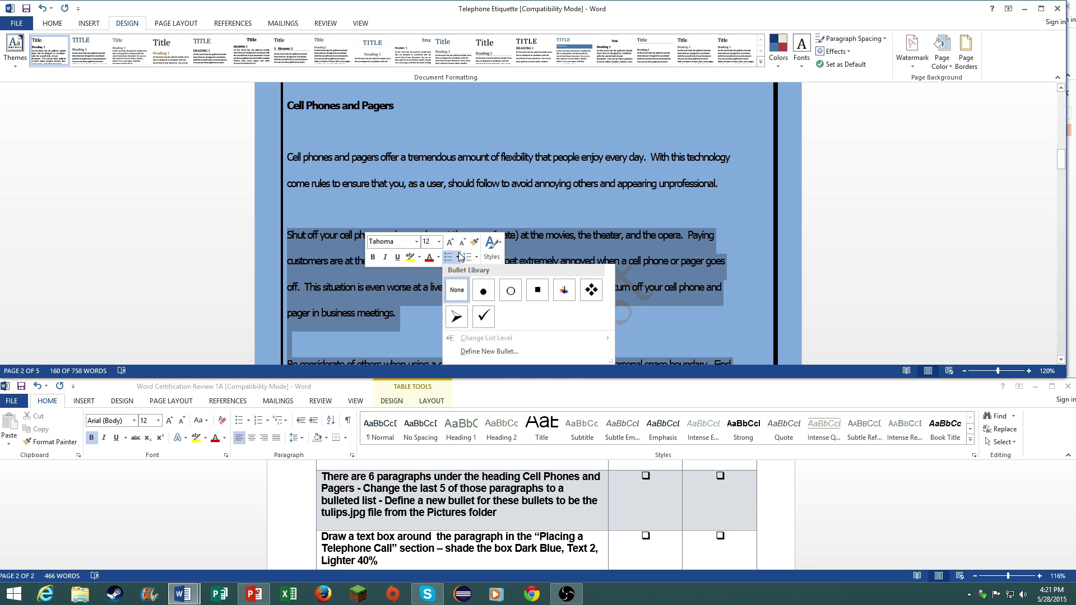
pyautogui.click(492, 353)
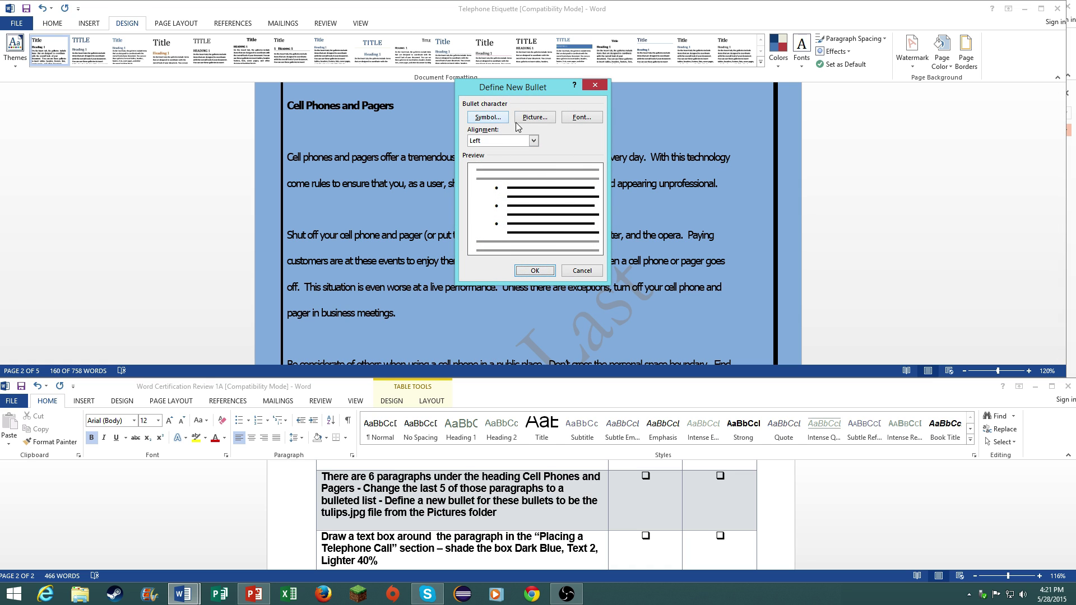
pyautogui.click(536, 120)
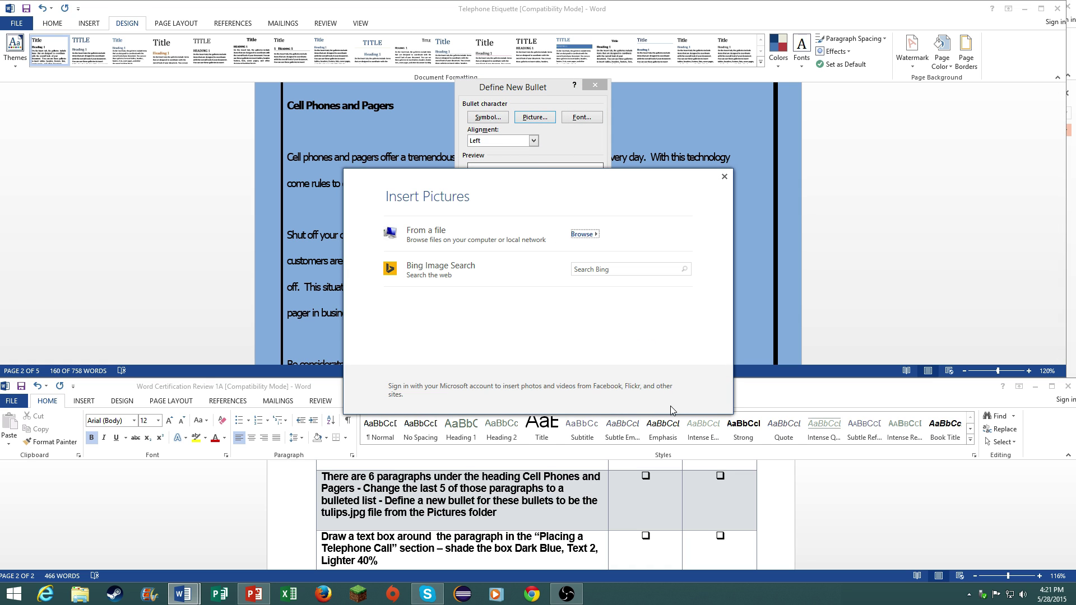
pyautogui.click(584, 235)
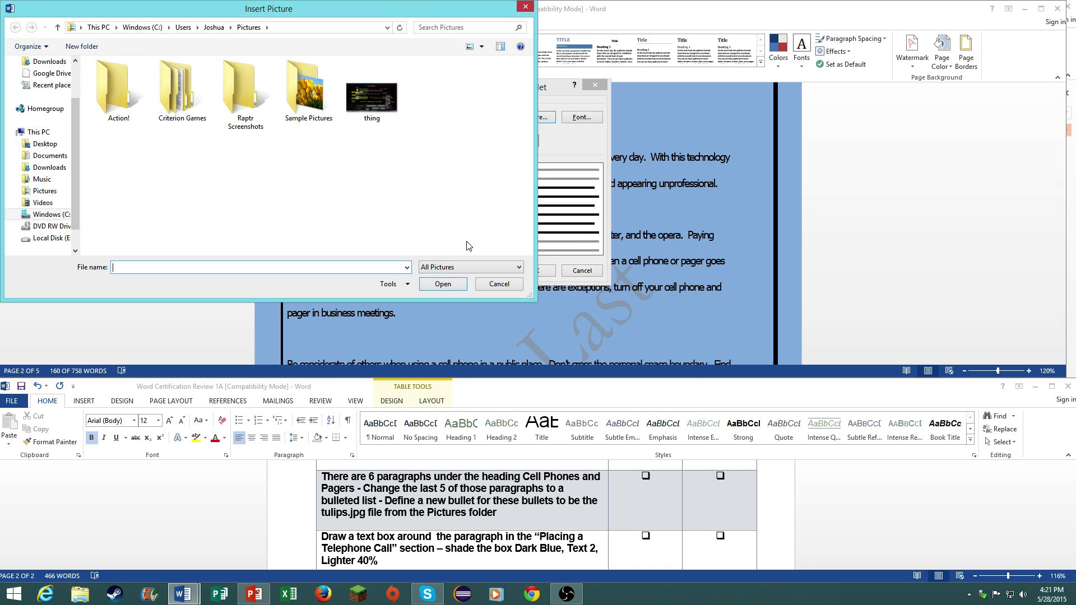
pyautogui.click(318, 119)
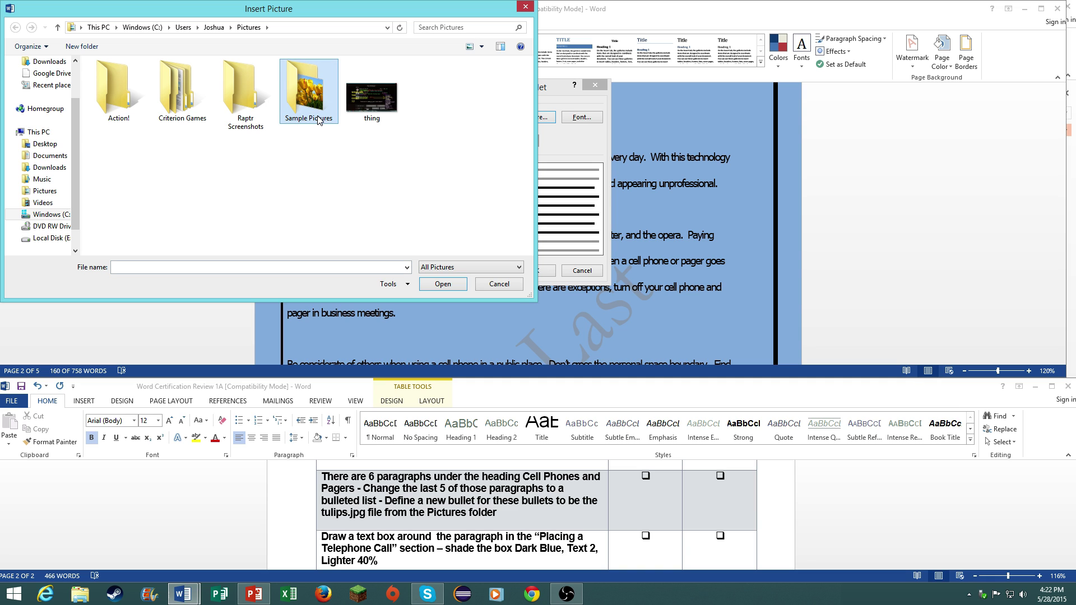
pyautogui.doubleClick(317, 119)
pyautogui.click(113, 86)
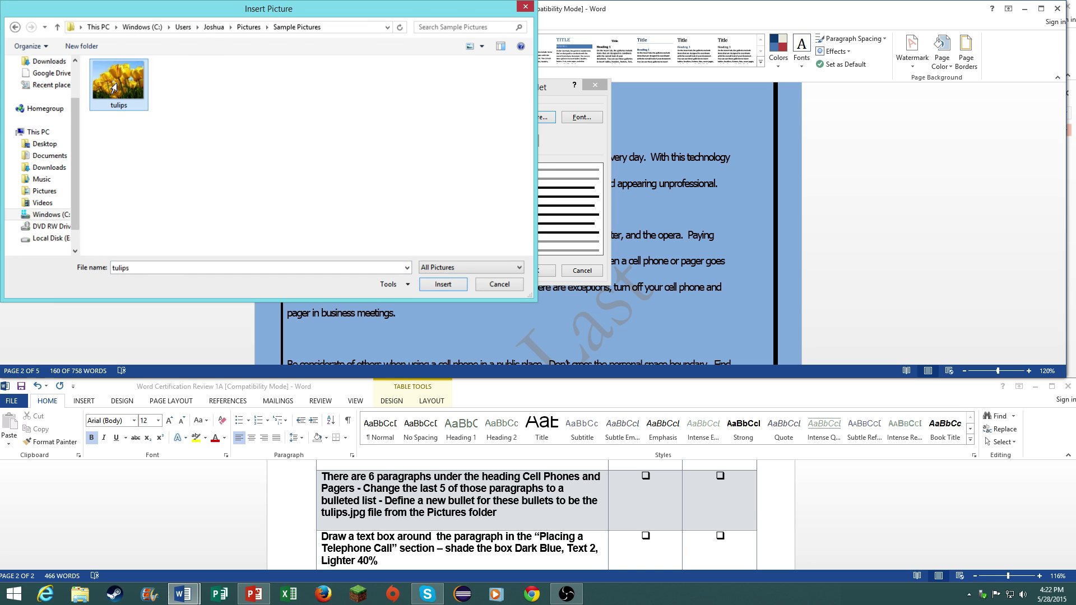
pyautogui.doubleClick(114, 87)
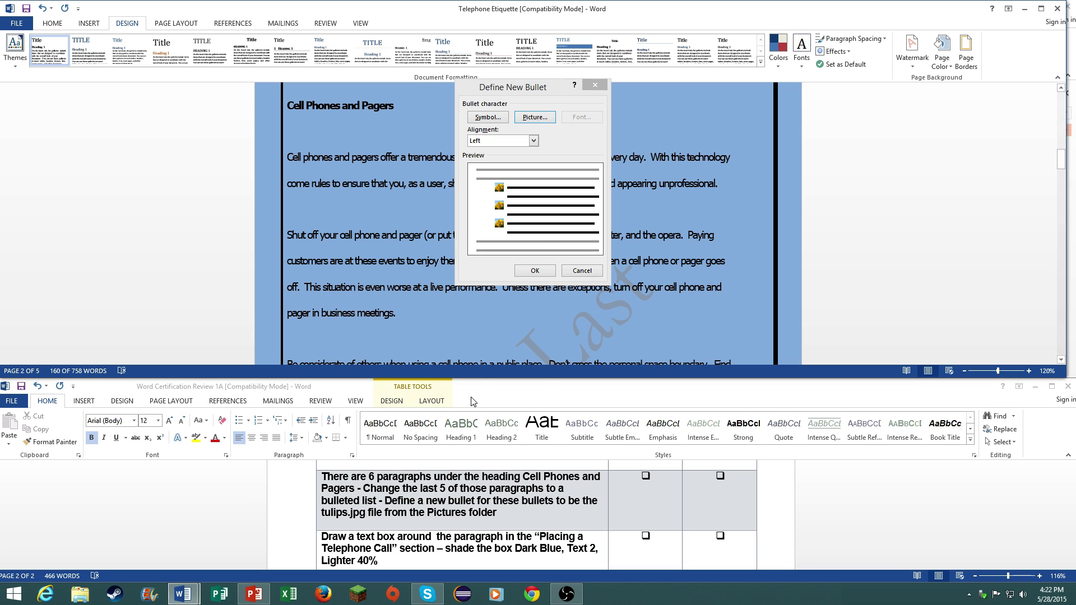
pyautogui.click(549, 273)
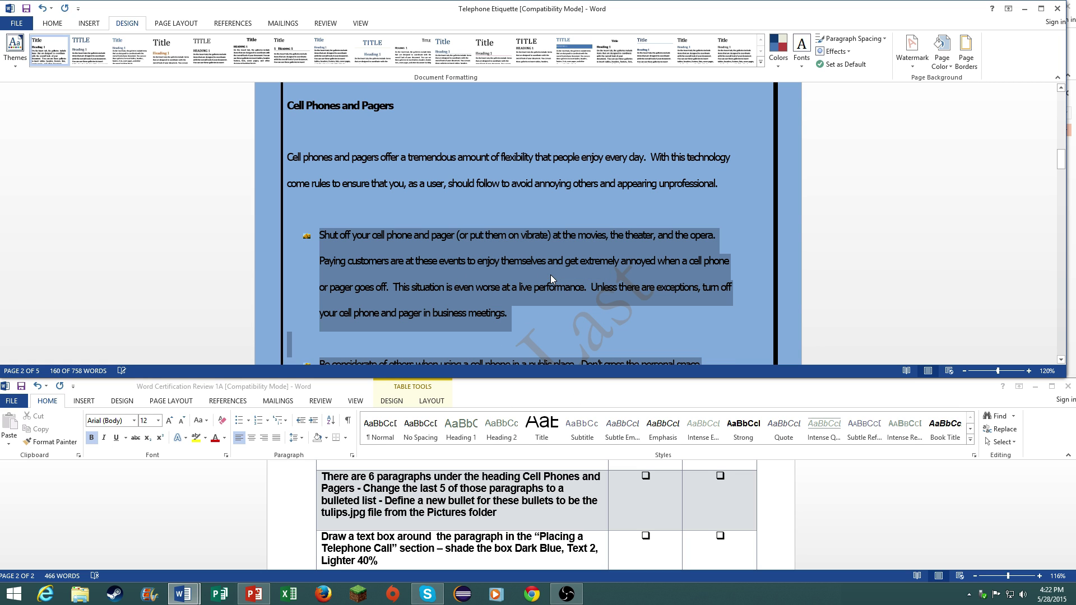
pyautogui.scroll(-2, 525, 335)
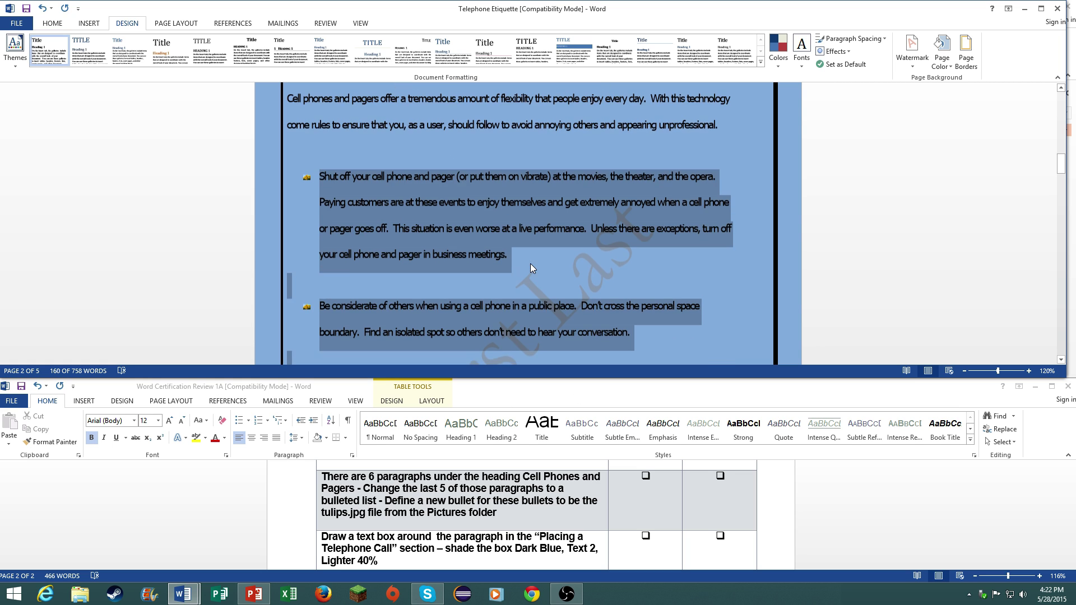
# - Wrap the paragraph under Placing a Telephone Call in a drawn text box
pyautogui.click(560, 489)
pyautogui.scroll(-1, 561, 489)
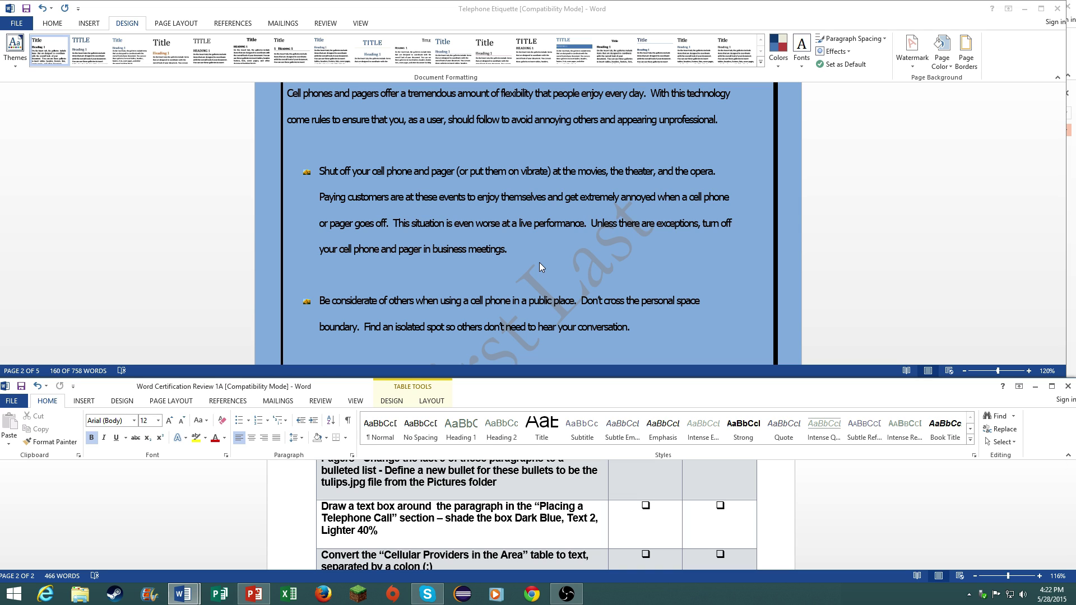
pyautogui.click(542, 301)
pyautogui.scroll(-10, 542, 301)
pyautogui.scroll(-1, 541, 301)
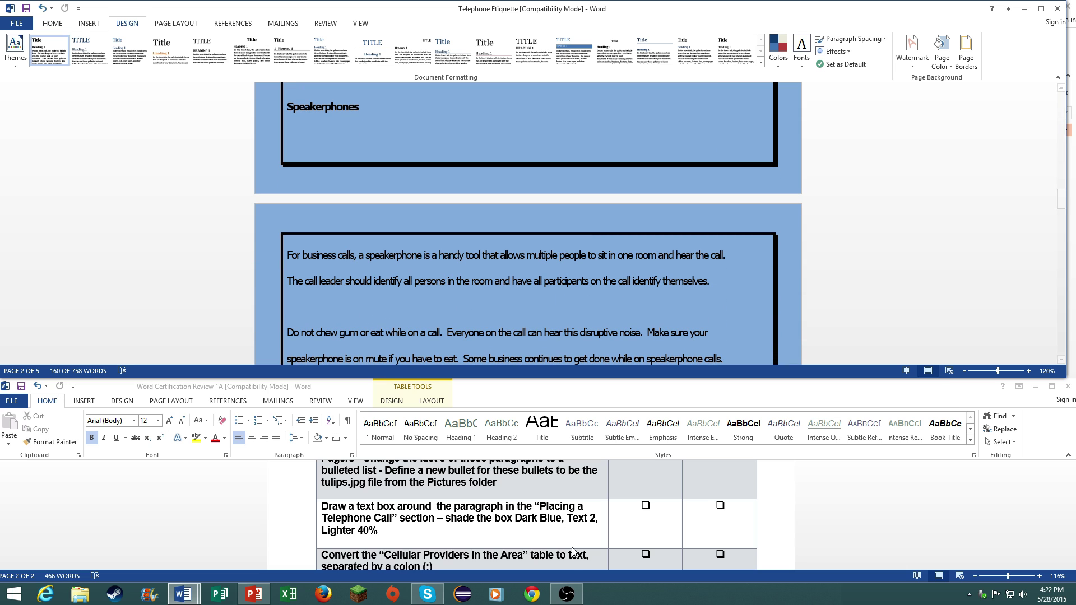
pyautogui.scroll(-3, 387, 324)
pyautogui.scroll(-12, 387, 323)
pyautogui.scroll(-12, 417, 275)
pyautogui.tripleClick(271, 209)
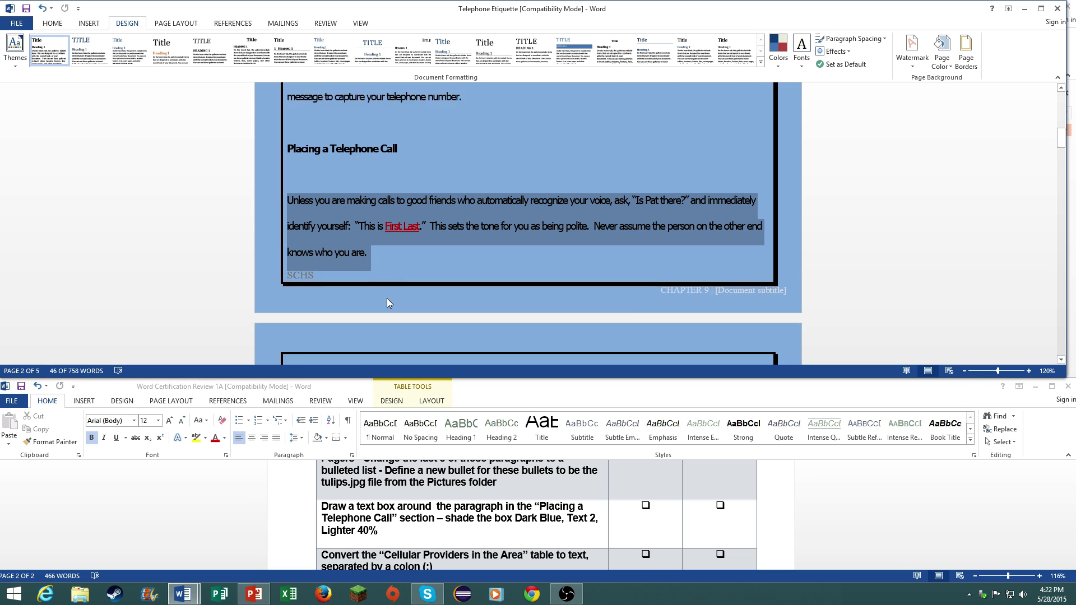
pyautogui.click(46, 26)
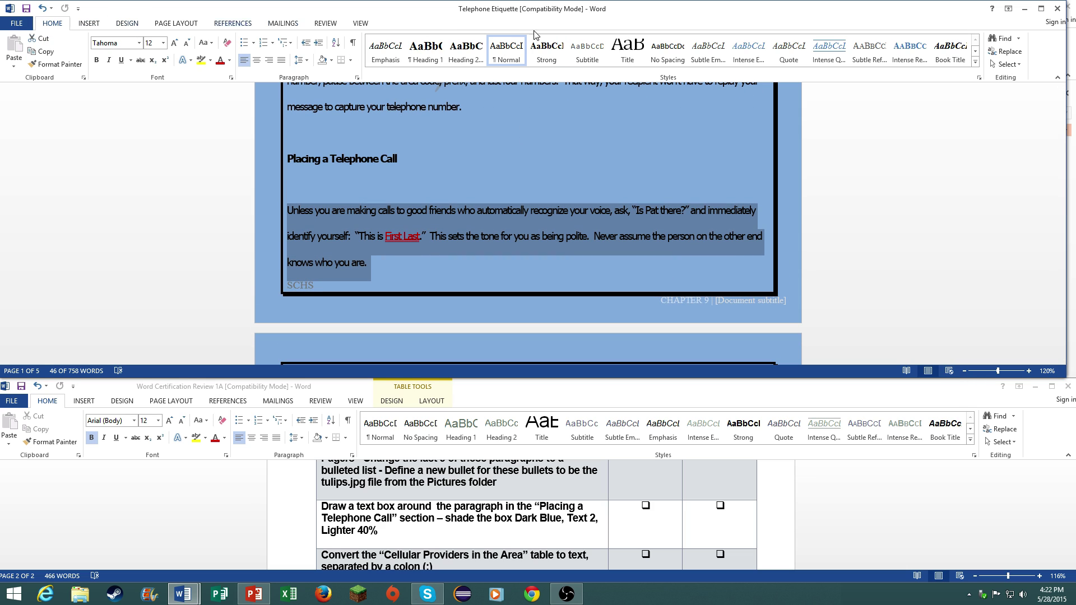
pyautogui.click(84, 26)
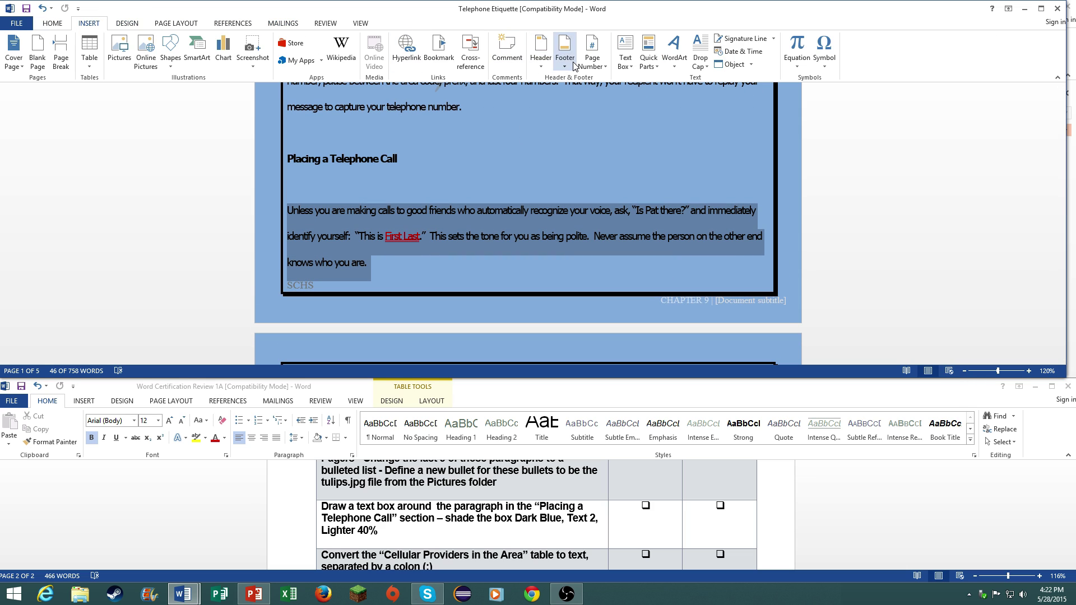
pyautogui.click(625, 53)
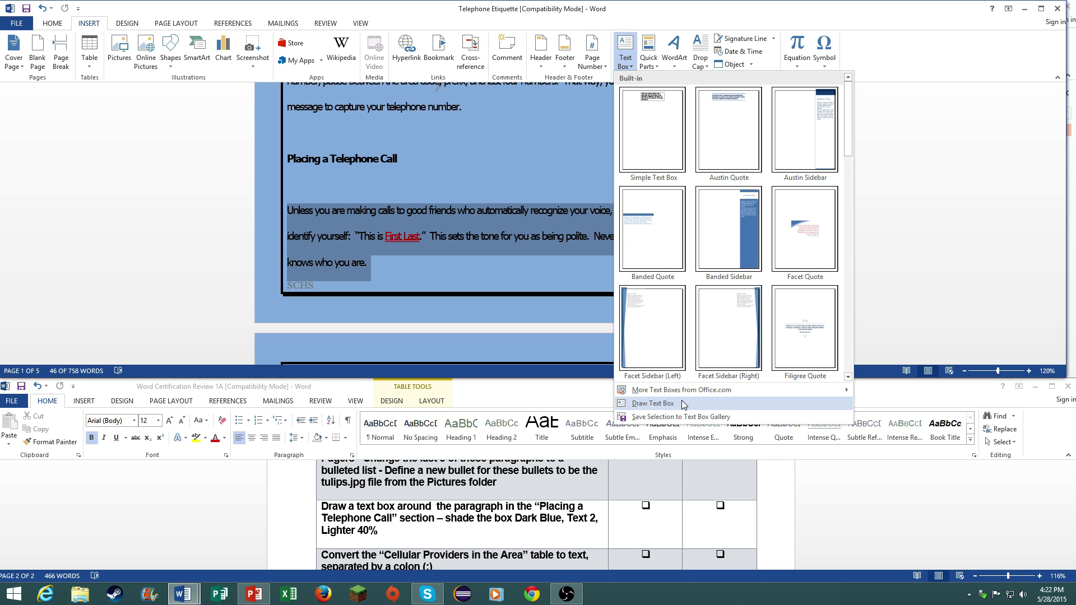
pyautogui.click(683, 403)
# - Shade the text box Dark Blue, Text 2, Lighter 40%
pyautogui.scroll(-2, 437, 249)
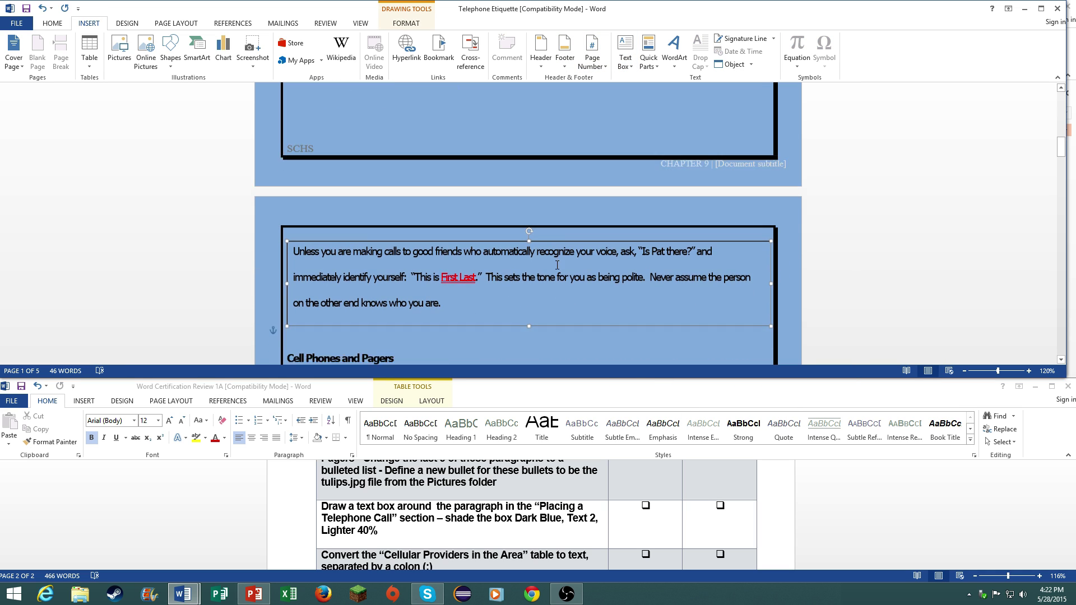
pyautogui.click(409, 23)
pyautogui.click(400, 38)
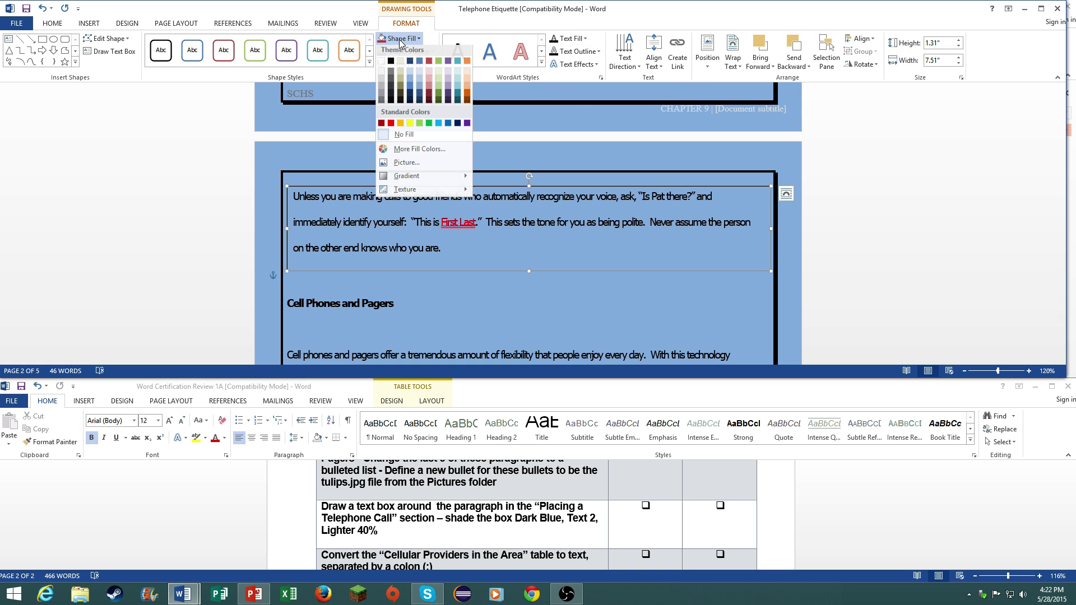
pyautogui.click(409, 89)
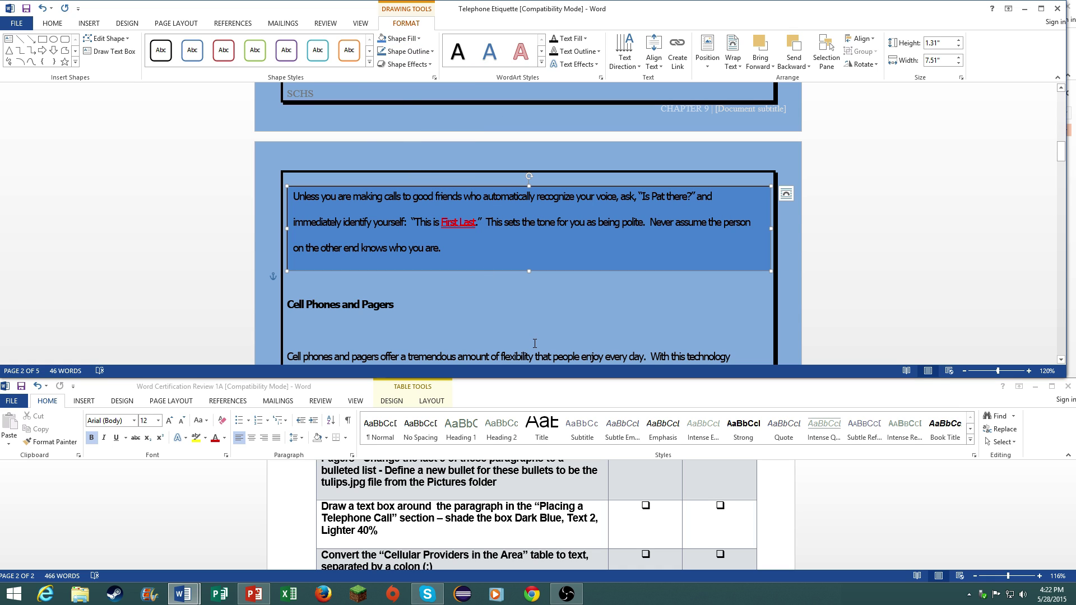
pyautogui.click(523, 311)
pyautogui.scroll(-3, 538, 516)
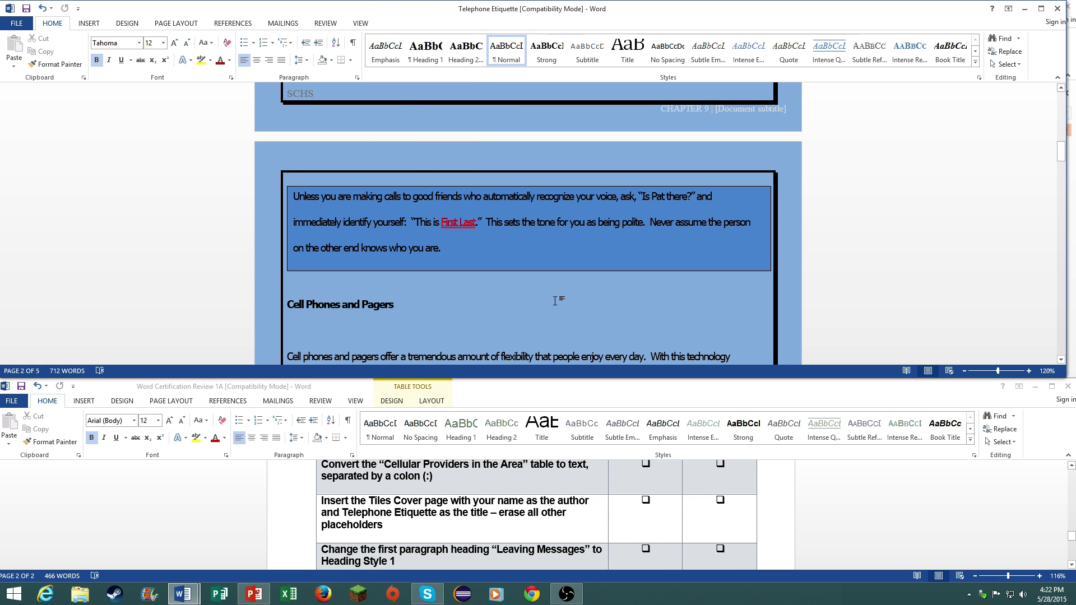
pyautogui.scroll(-10, 555, 301)
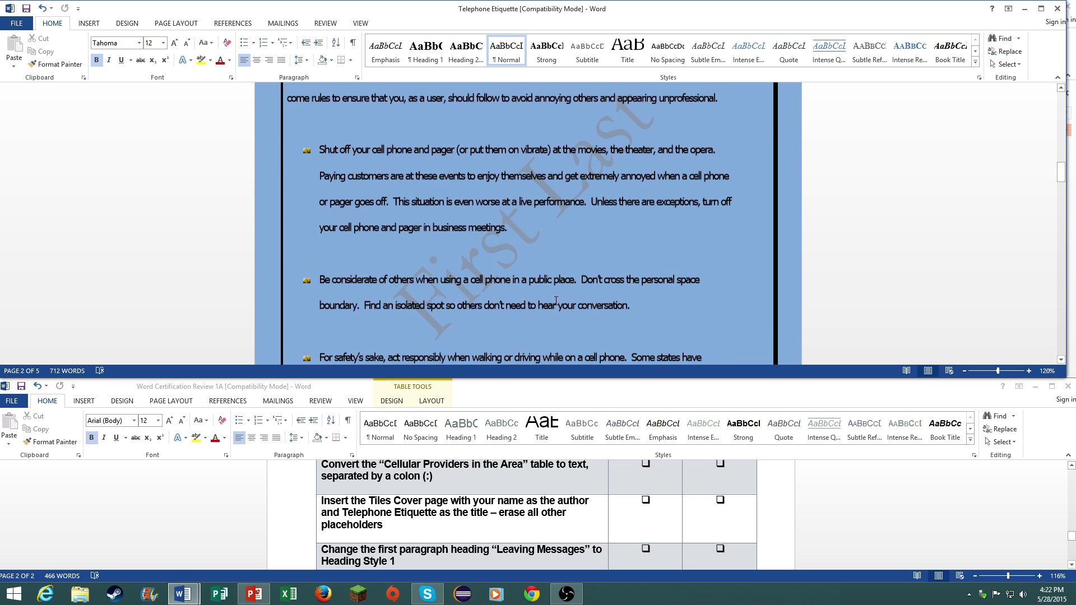
pyautogui.scroll(-15, 549, 282)
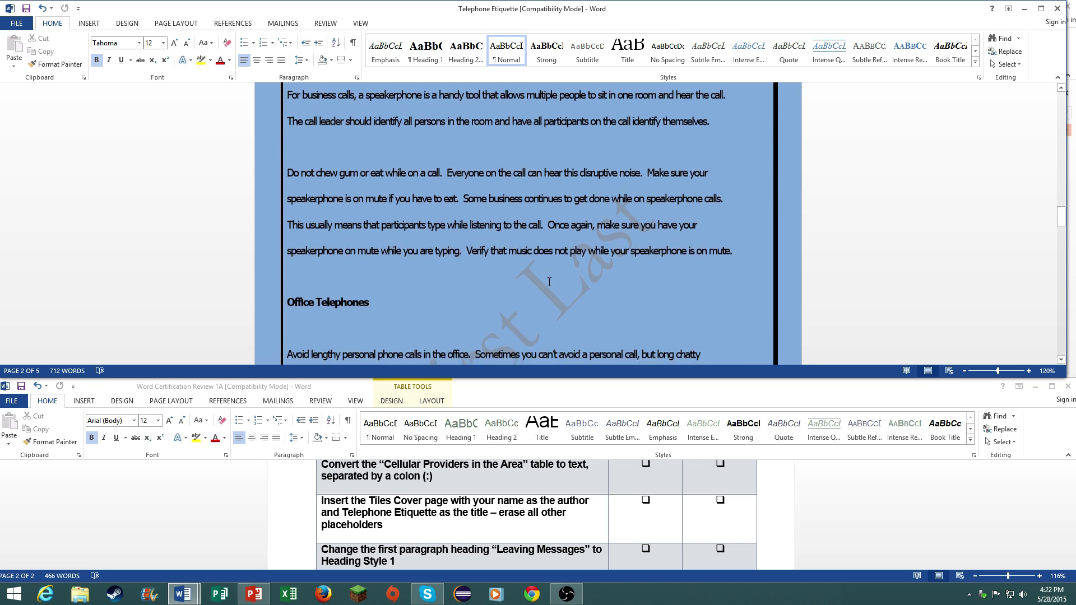
pyautogui.scroll(-3, 550, 283)
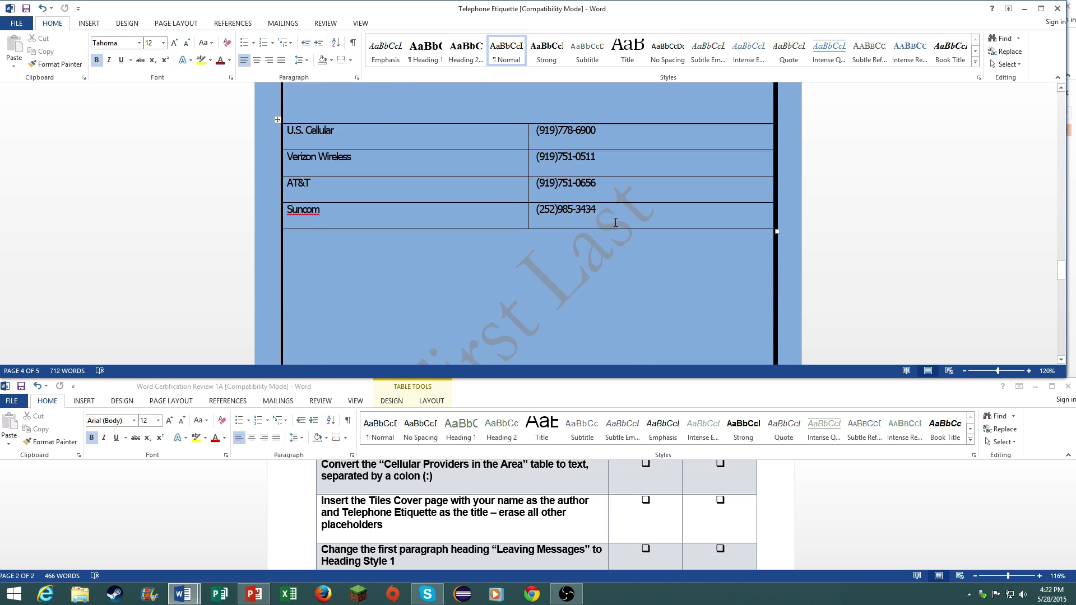
pyautogui.moveTo(561, 221); pyautogui.dragTo(316, 140)
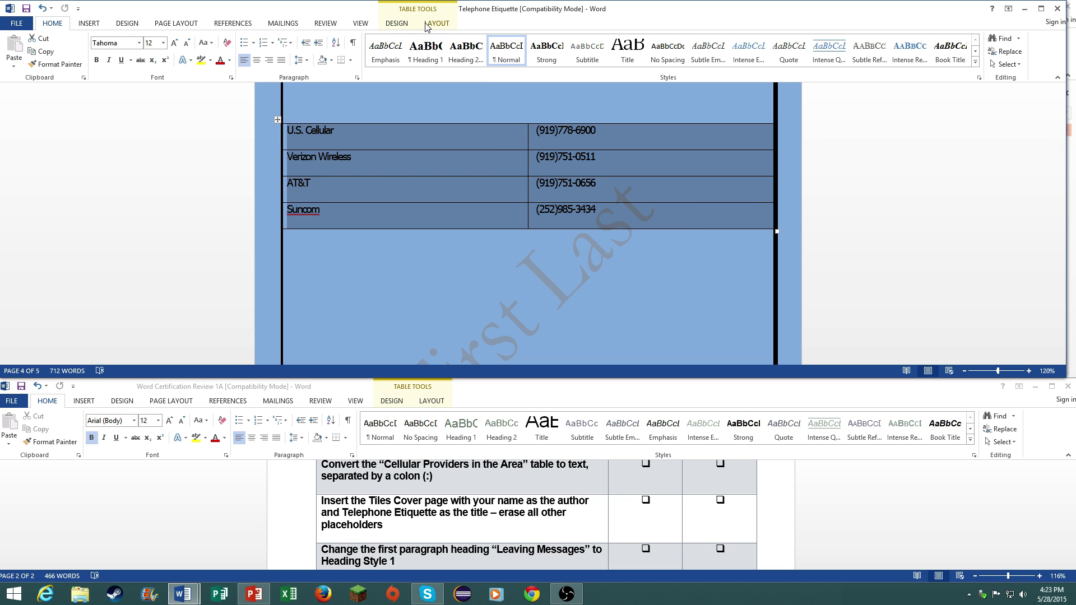
pyautogui.click(435, 25)
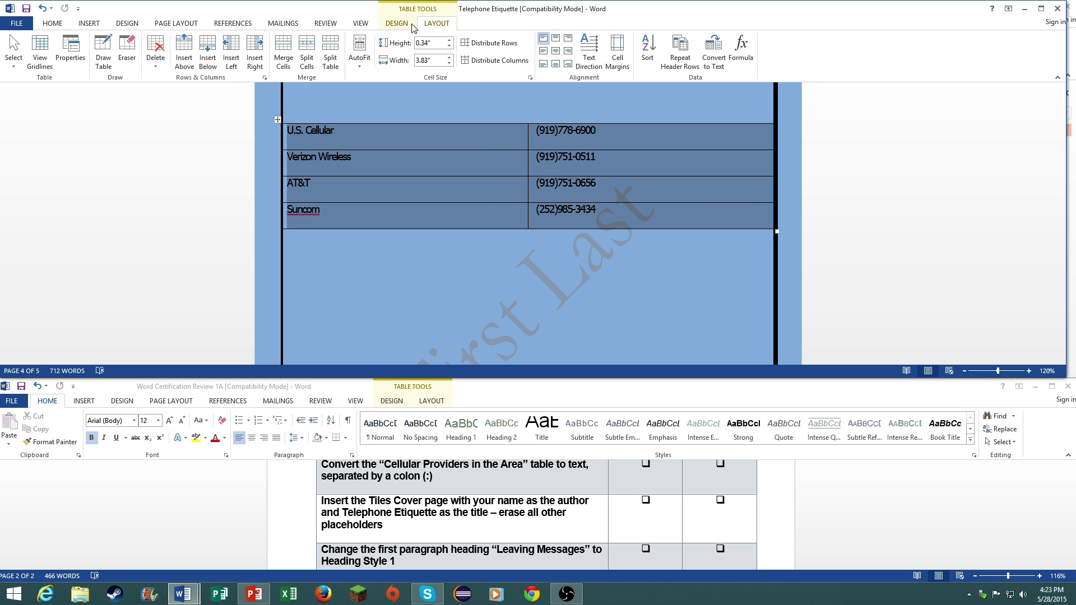
pyautogui.click(704, 66)
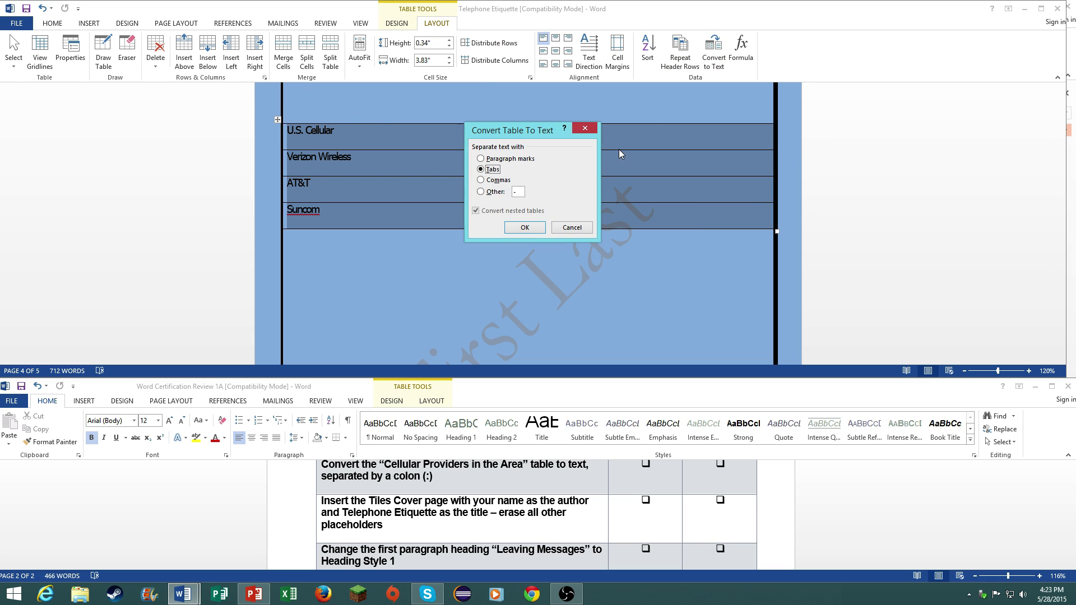
pyautogui.click(512, 193)
pyautogui.click(525, 227)
pyautogui.click(512, 258)
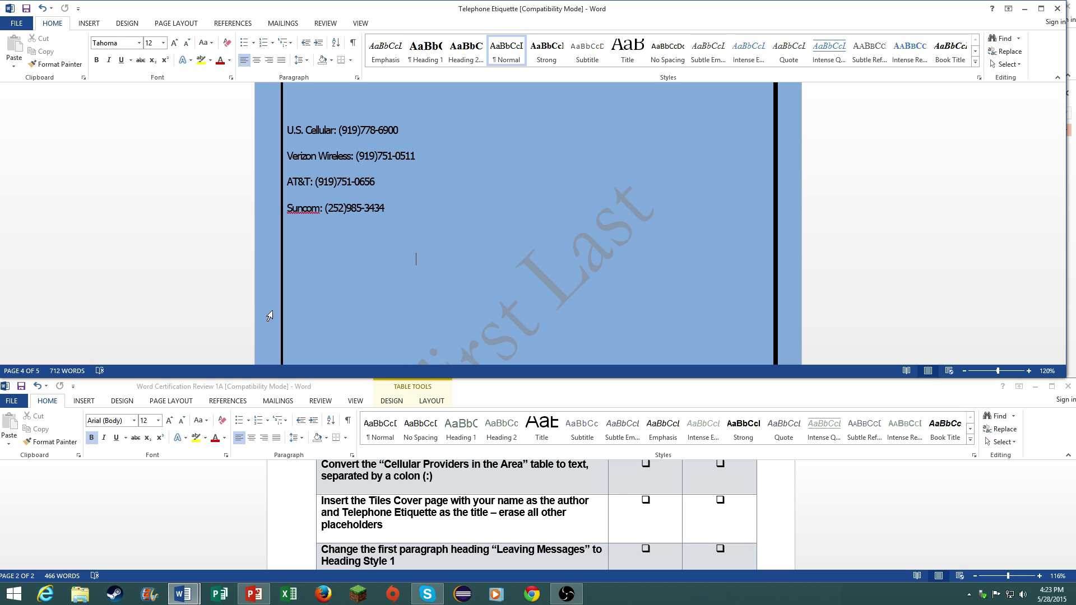
# - Insert the built-in Banded cover page at the start of the report
pyautogui.click(90, 23)
pyautogui.click(14, 53)
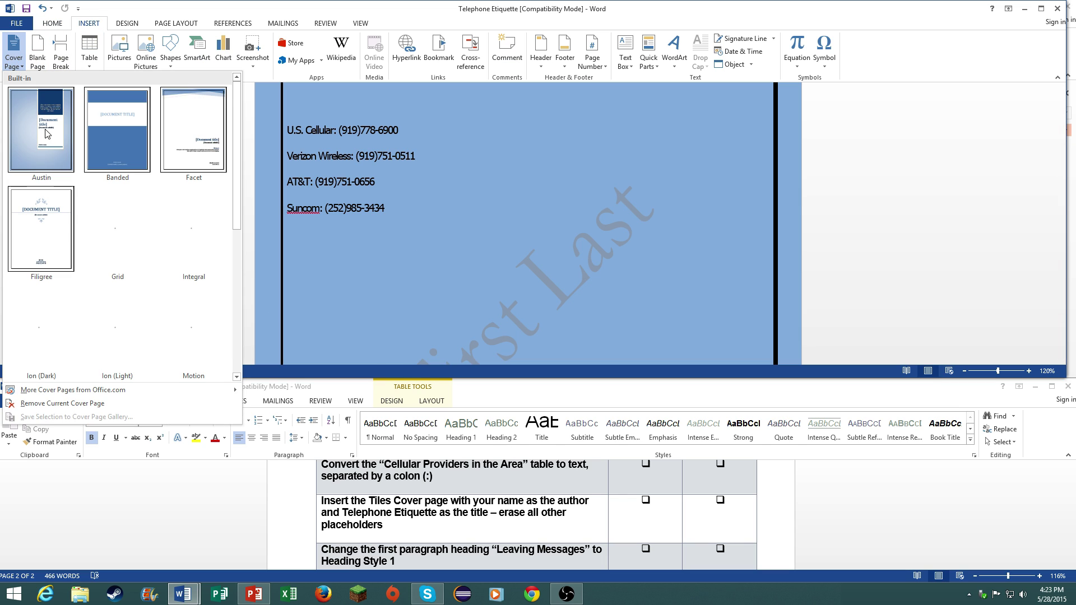
pyautogui.scroll(-3, 121, 305)
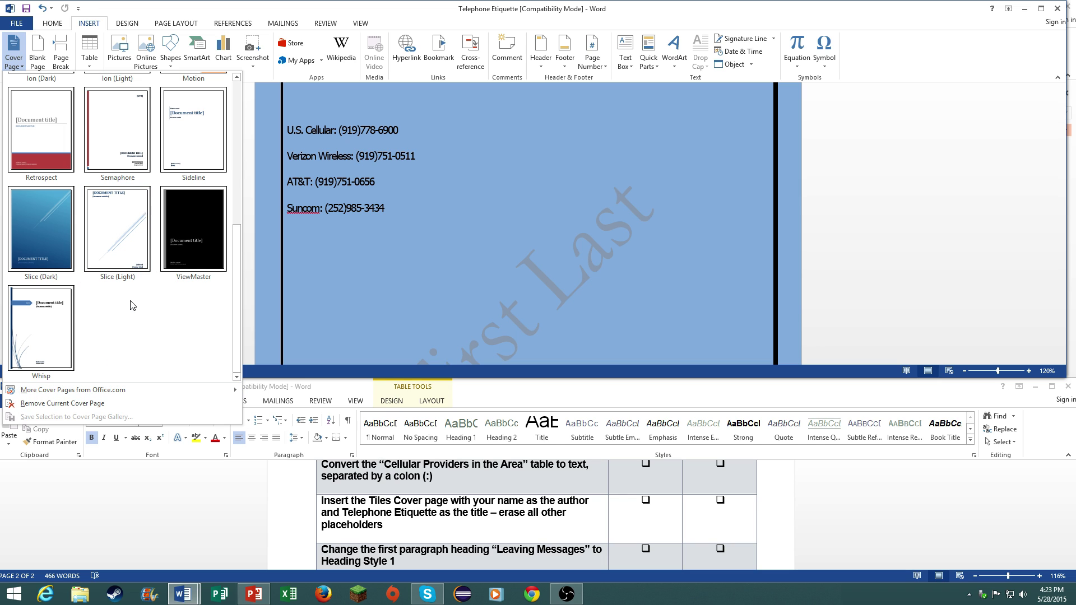
pyautogui.scroll(3, 133, 305)
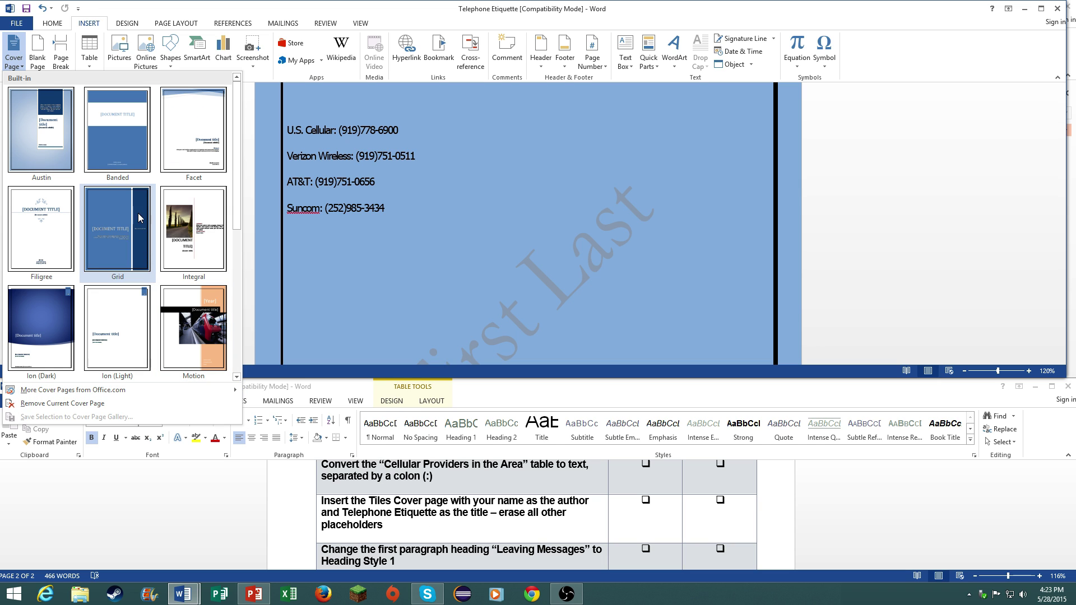
pyautogui.click(140, 146)
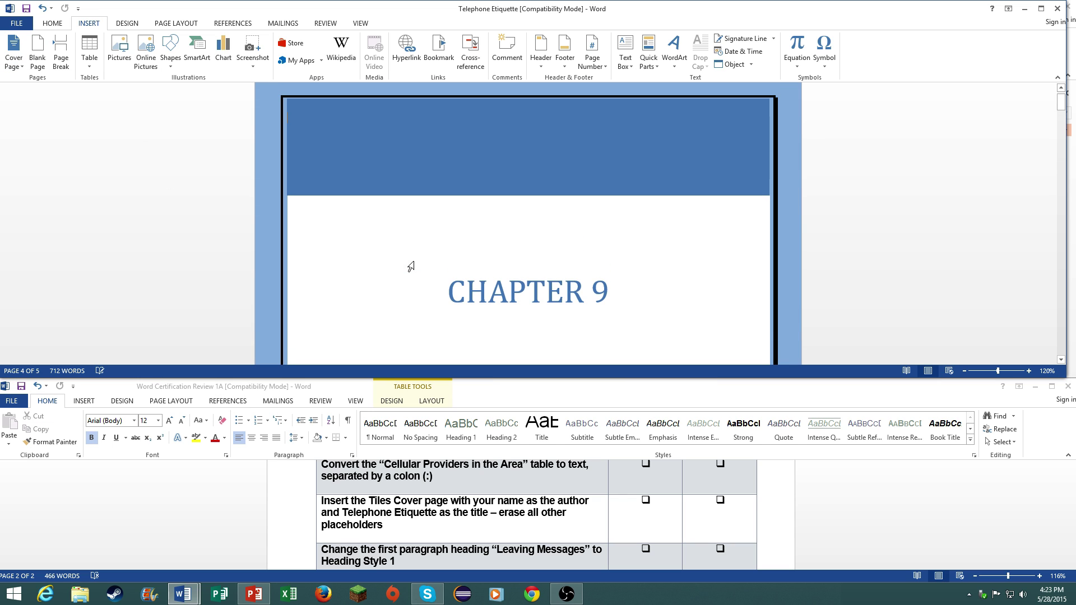
pyautogui.scroll(-1, 415, 268)
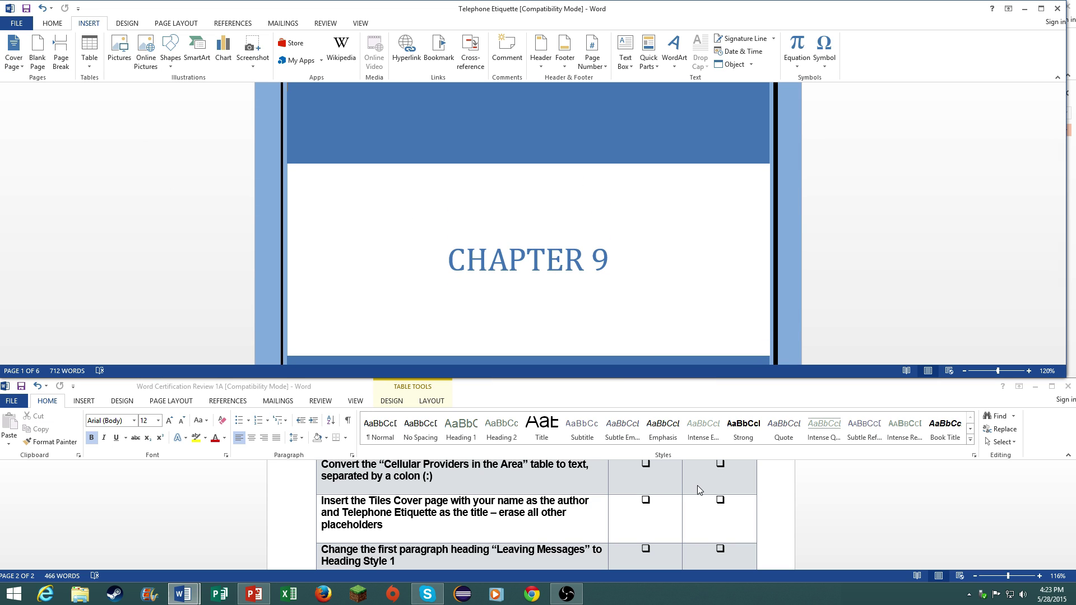
pyautogui.scroll(-2, 596, 257)
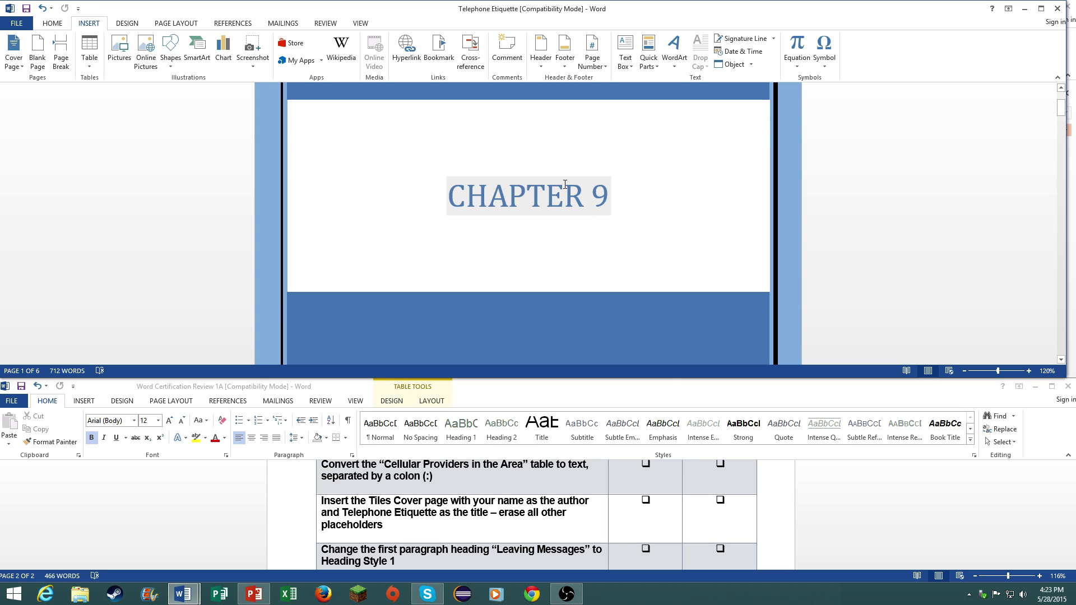
pyautogui.scroll(-1, 565, 184)
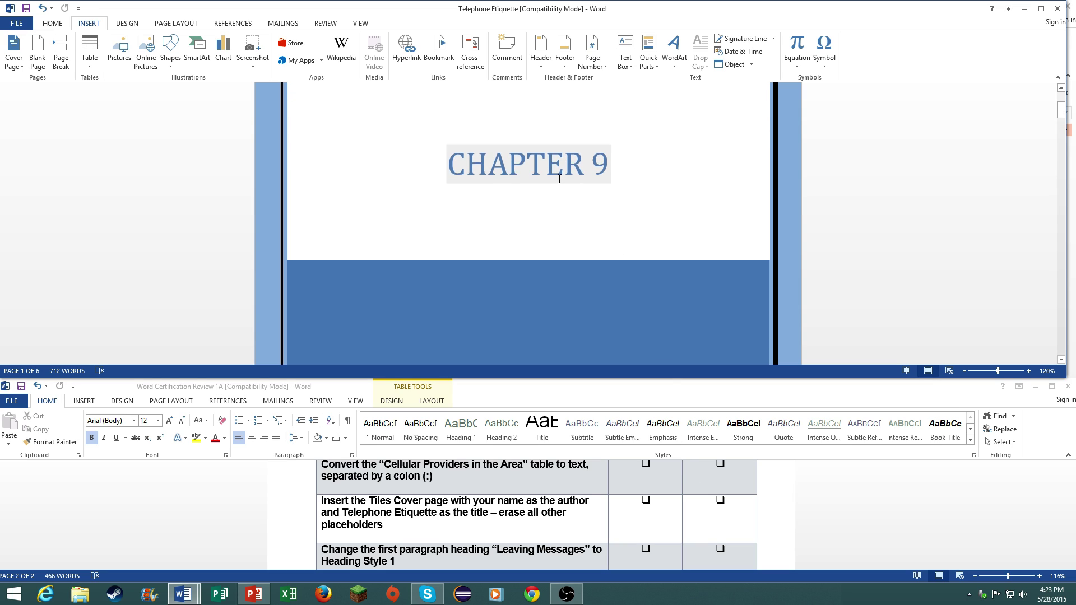
# - Replace the CHAPTER 9 cover title with TELEPHONE ETIQUETTE
pyautogui.click(567, 176)
pyautogui.moveTo(605, 160); pyautogui.dragTo(420, 152)
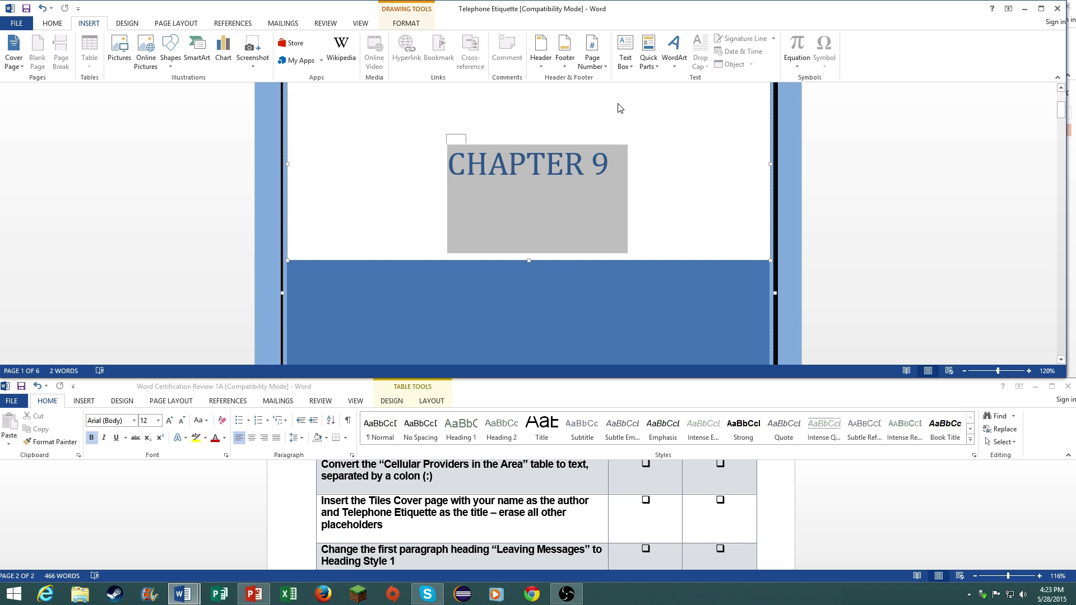
pyautogui.write('TE')
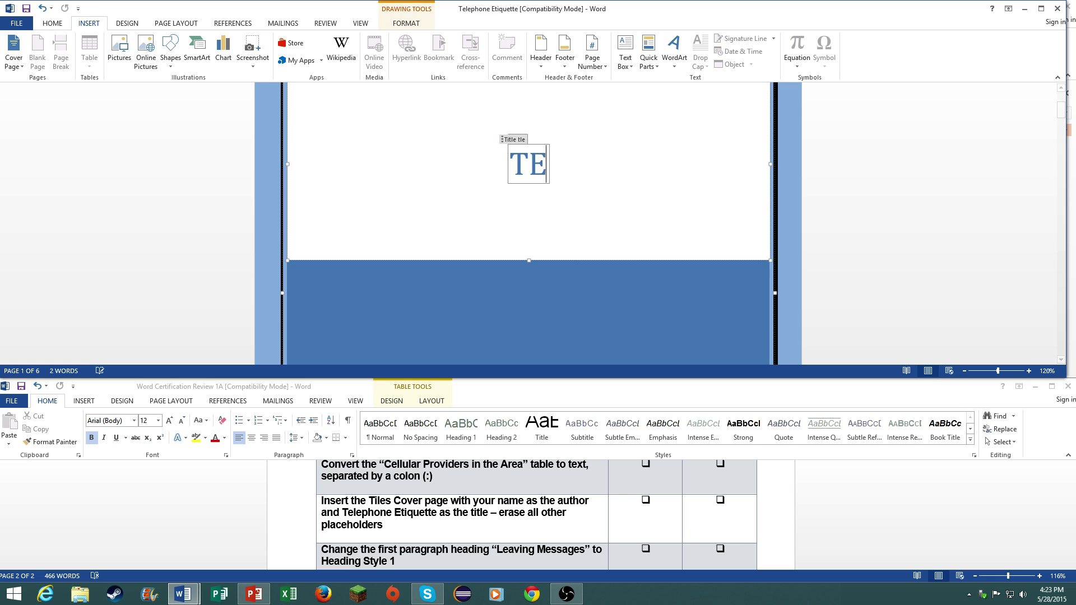
pyautogui.write('LEPHONE ETIQUETTE')
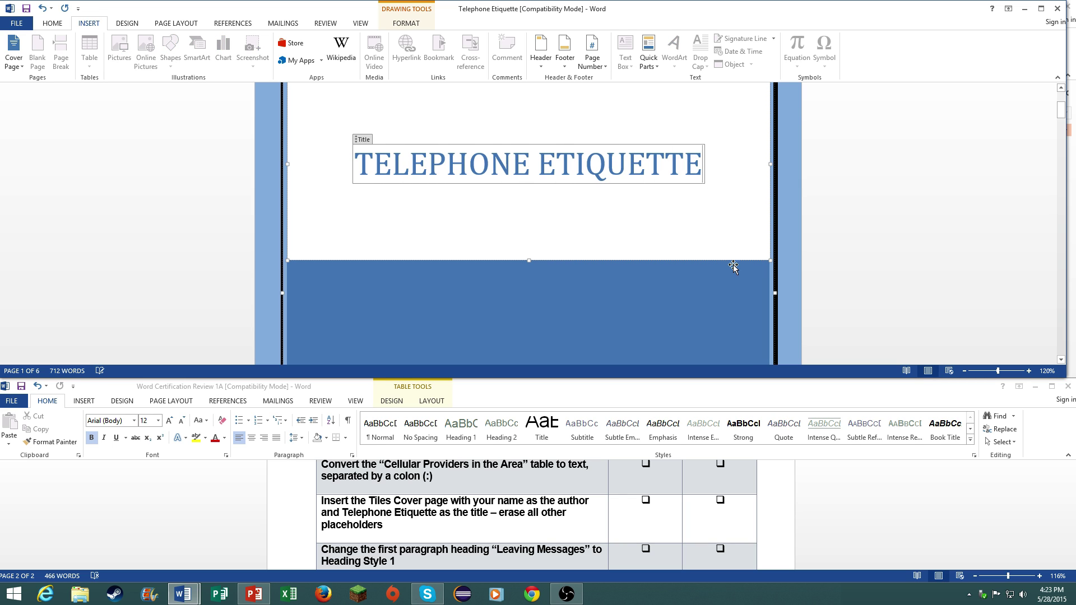
pyautogui.scroll(-5, 732, 263)
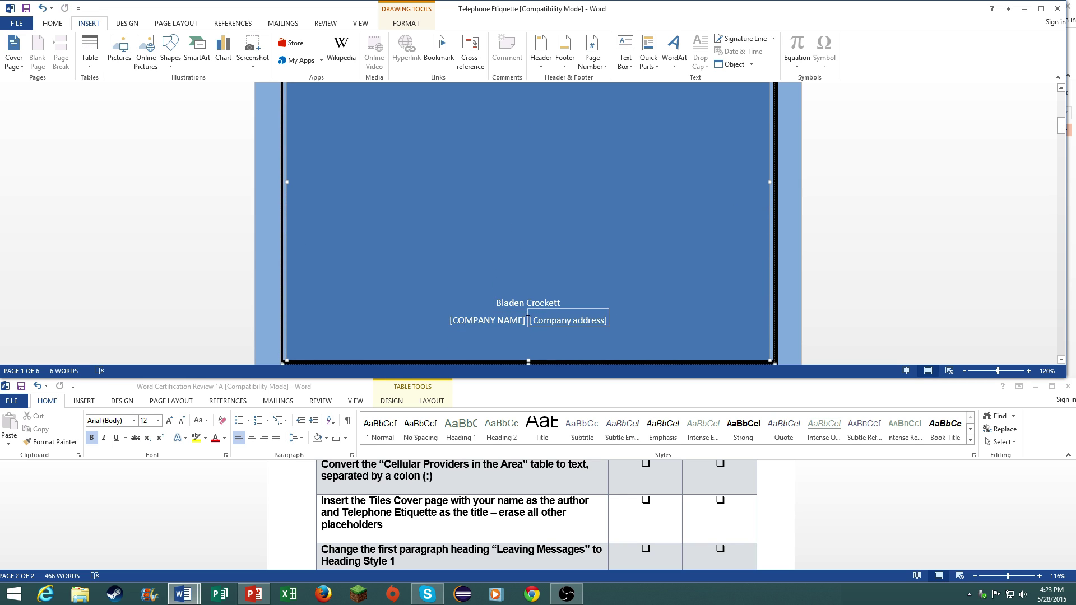
# - Delete the company name and address placeholders from the cover page
pyautogui.click(527, 303)
pyautogui.moveTo(527, 303); pyautogui.dragTo(429, 306)
pyautogui.click(427, 309)
pyautogui.click(495, 317)
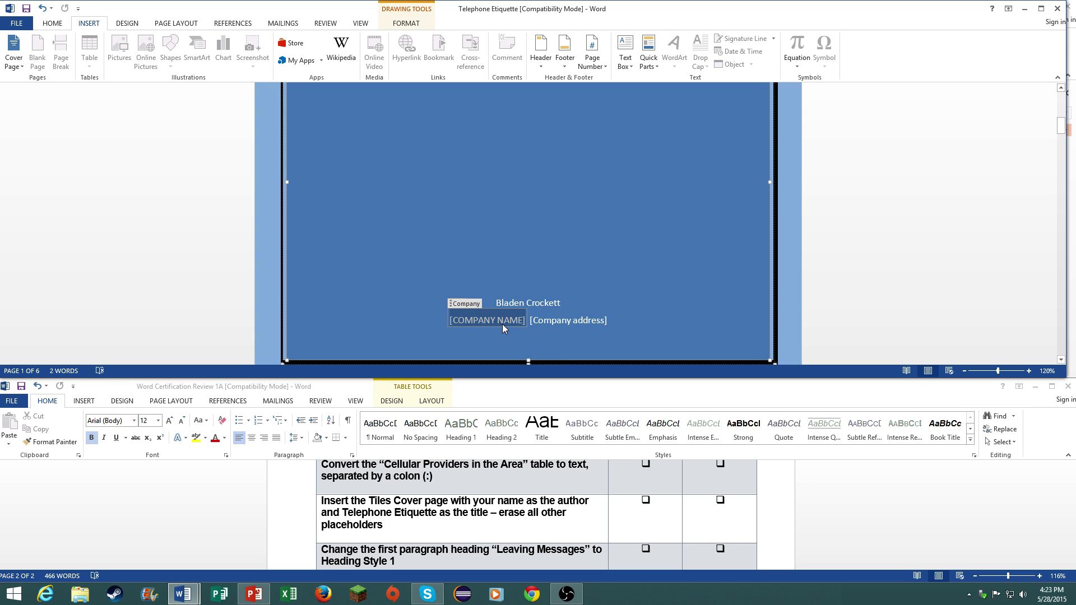
pyautogui.press('Delete')
pyautogui.press('Delete')
pyautogui.press('Delete')
pyautogui.scroll(-3, 561, 339)
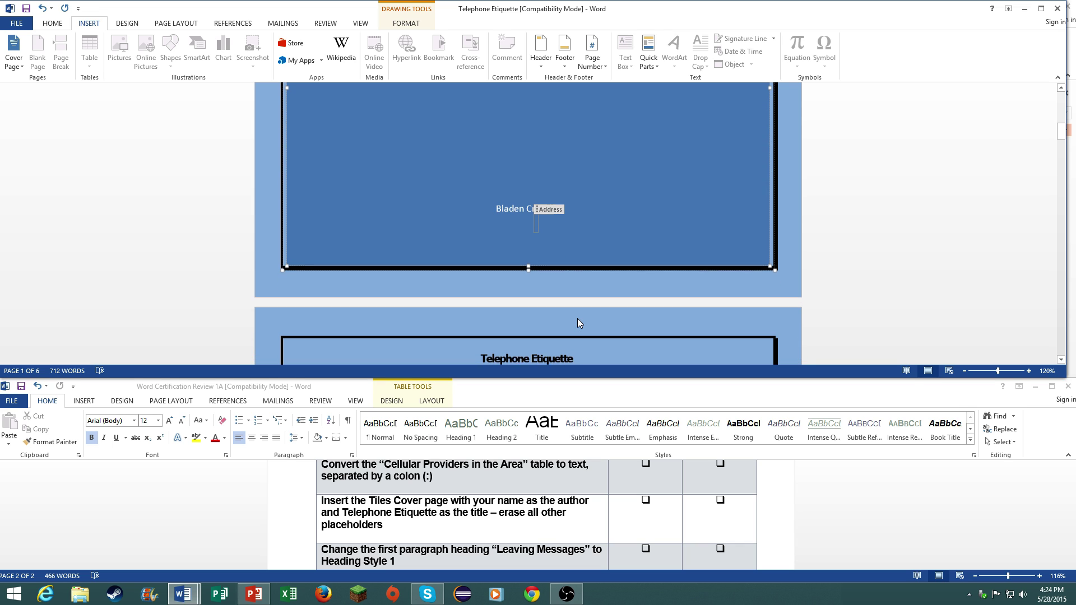
# - Select the Leaving Messages heading and apply Heading 1 from the Styles gallery
pyautogui.click(608, 542)
pyautogui.scroll(-1, 608, 542)
pyautogui.scroll(-1, 608, 542)
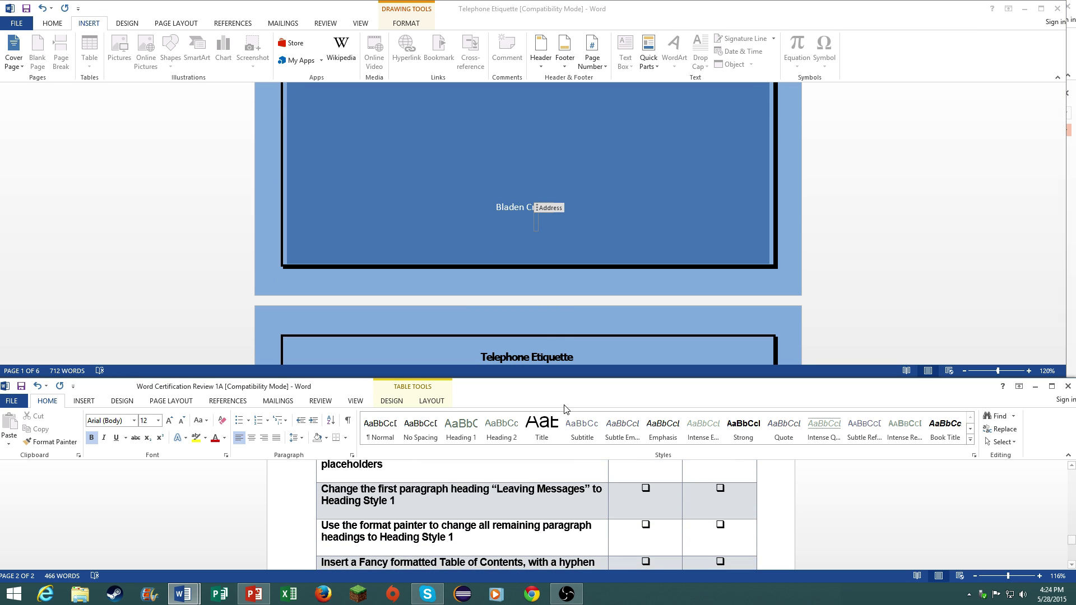
pyautogui.click(595, 354)
pyautogui.scroll(-5, 596, 355)
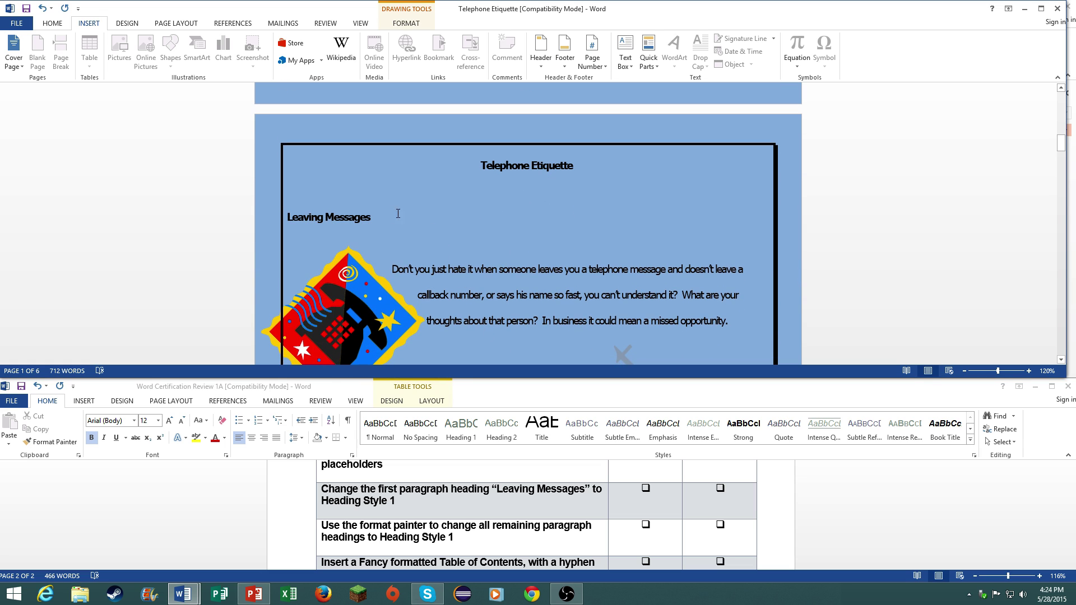
pyautogui.moveTo(372, 223); pyautogui.dragTo(302, 221)
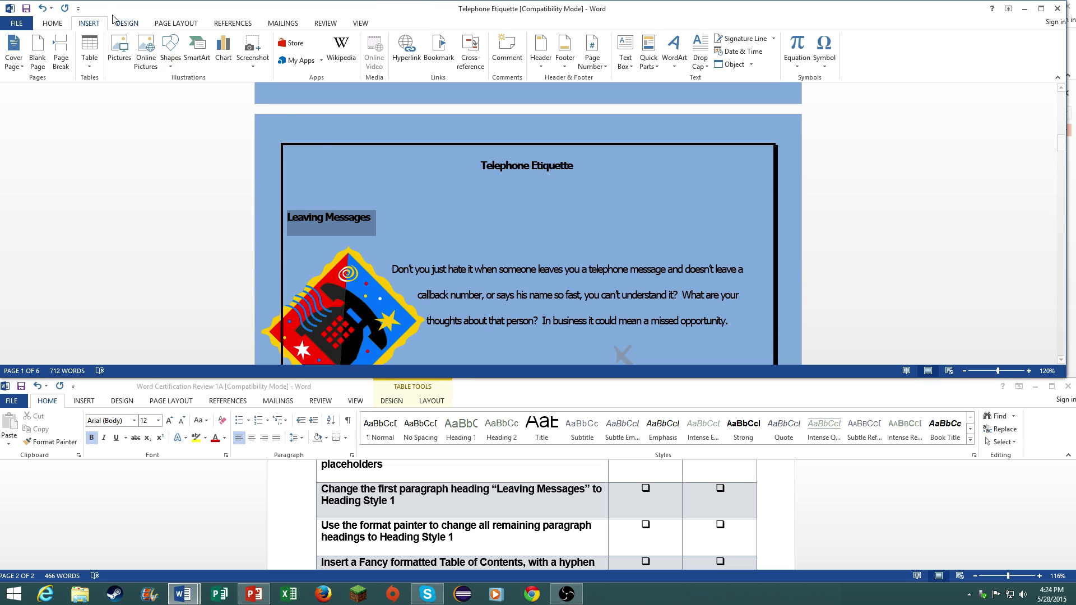
pyautogui.click(47, 25)
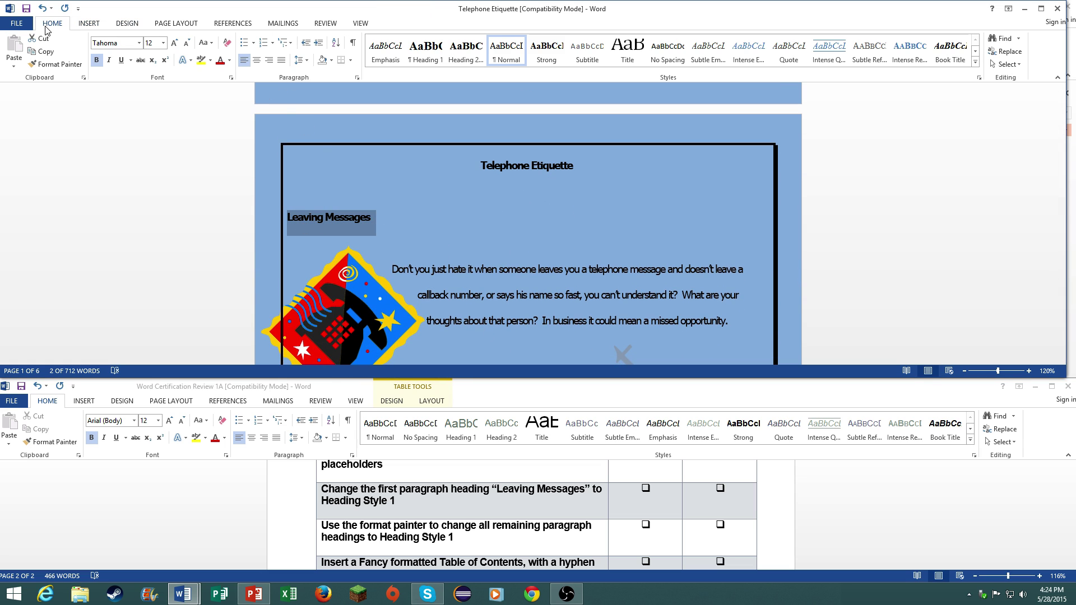
pyautogui.click(432, 58)
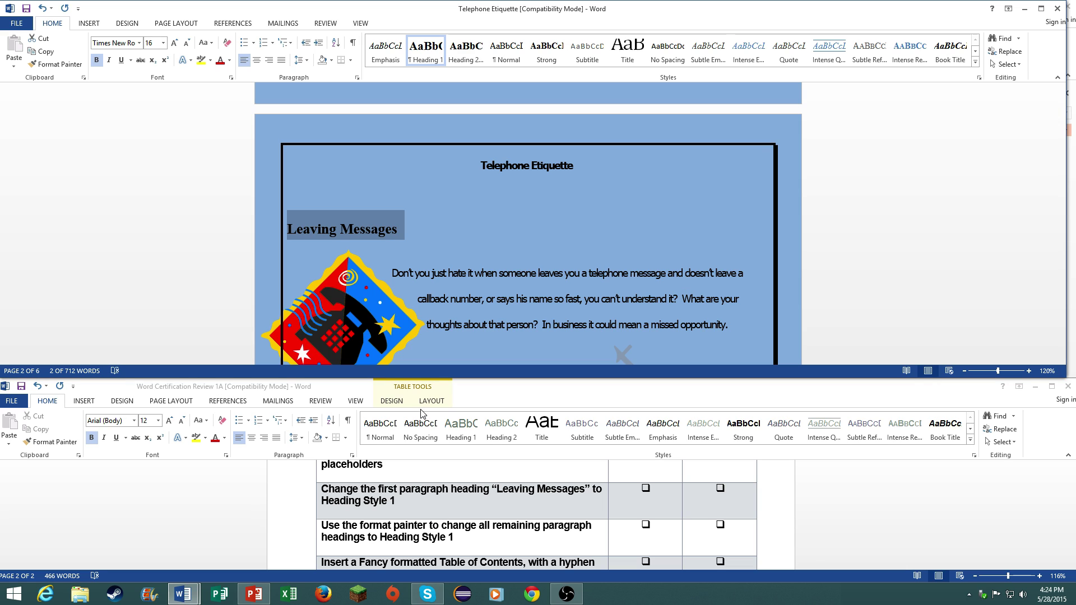
# - Format-paint the Heading 1 look onto Placing a Telephone Call and the following heading
pyautogui.click(51, 67)
pyautogui.scroll(-5, 367, 118)
pyautogui.scroll(2, 404, 132)
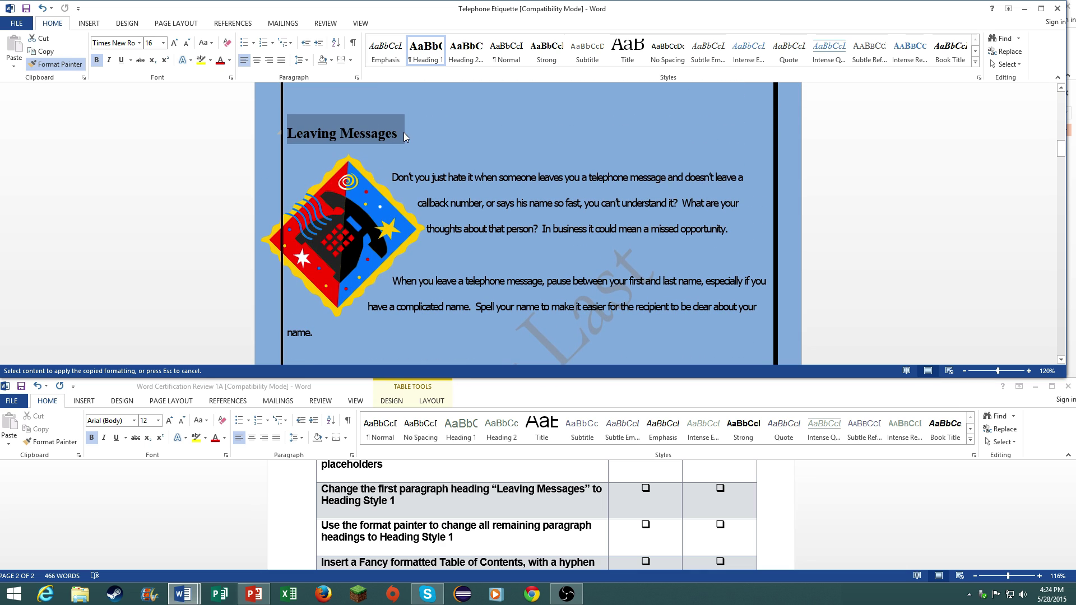
pyautogui.scroll(-7, 403, 133)
pyautogui.moveTo(403, 315); pyautogui.dragTo(287, 314)
pyautogui.click(62, 65)
pyautogui.scroll(-5, 314, 265)
pyautogui.moveTo(399, 226); pyautogui.dragTo(283, 228)
# - Paint Heading 1 formatting onto the remaining headings through Cellular Providers in the Area
pyautogui.click(61, 65)
pyautogui.scroll(-4, 378, 285)
pyautogui.scroll(-6, 378, 284)
pyautogui.moveTo(364, 222); pyautogui.dragTo(275, 217)
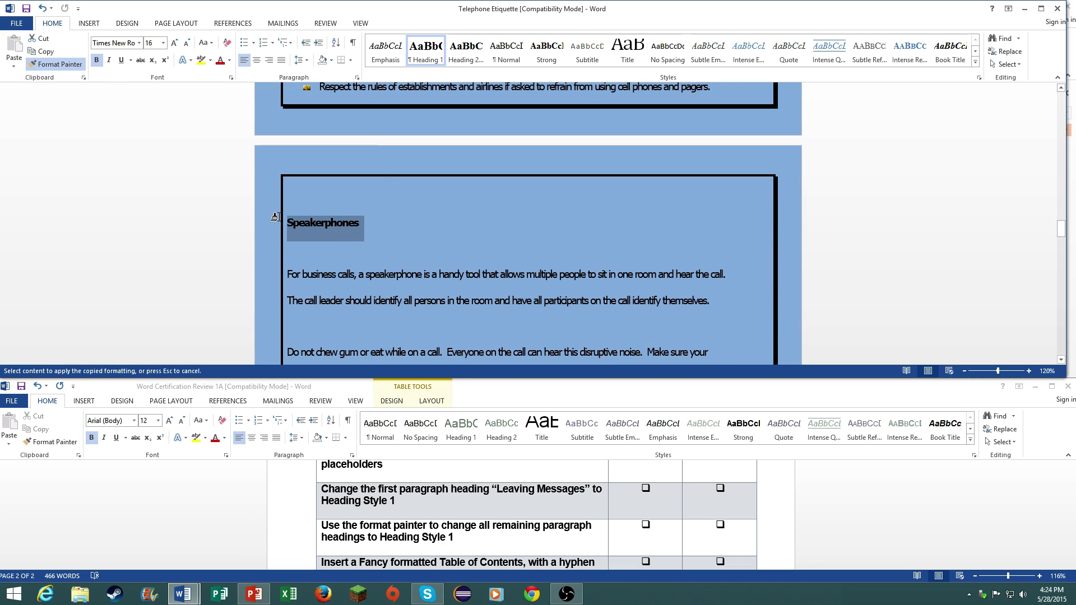
pyautogui.click(62, 65)
pyautogui.scroll(-5, 369, 235)
pyautogui.moveTo(375, 230); pyautogui.dragTo(277, 225)
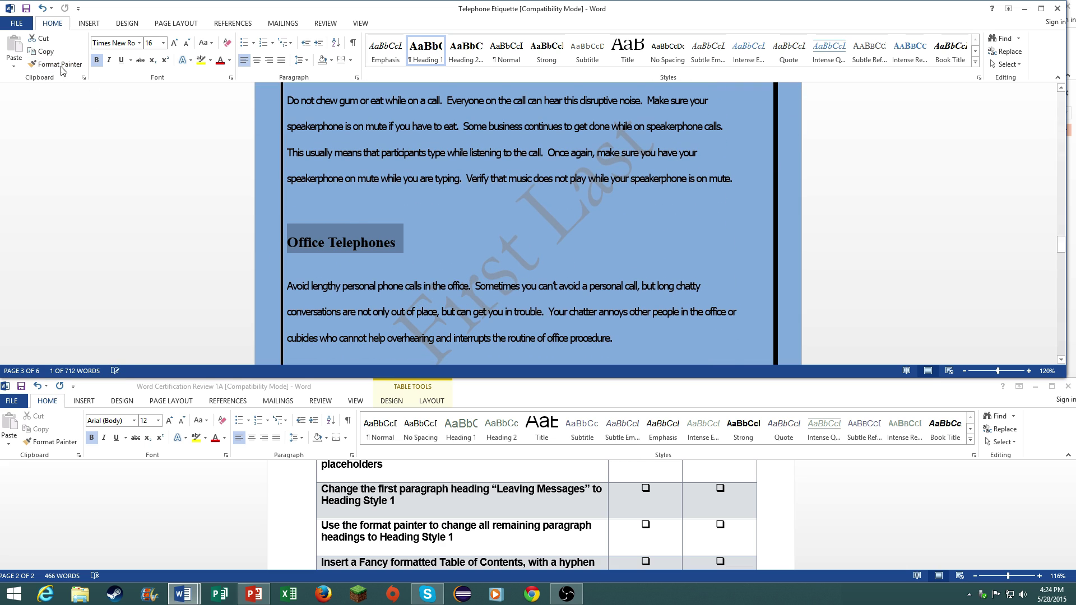
pyautogui.click(60, 64)
pyautogui.scroll(-7, 527, 224)
pyautogui.moveTo(287, 114); pyautogui.dragTo(474, 114)
pyautogui.click(69, 65)
pyautogui.scroll(-5, 504, 236)
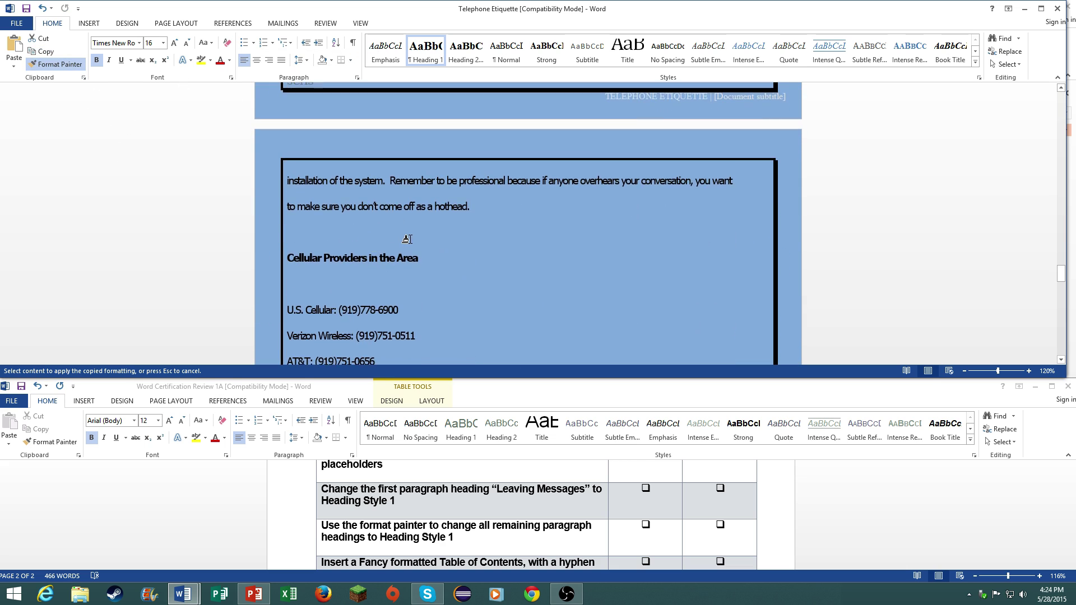
pyautogui.moveTo(282, 250); pyautogui.dragTo(278, 256)
pyautogui.scroll(-4, 237, 276)
pyautogui.click(464, 490)
pyautogui.scroll(-3, 464, 490)
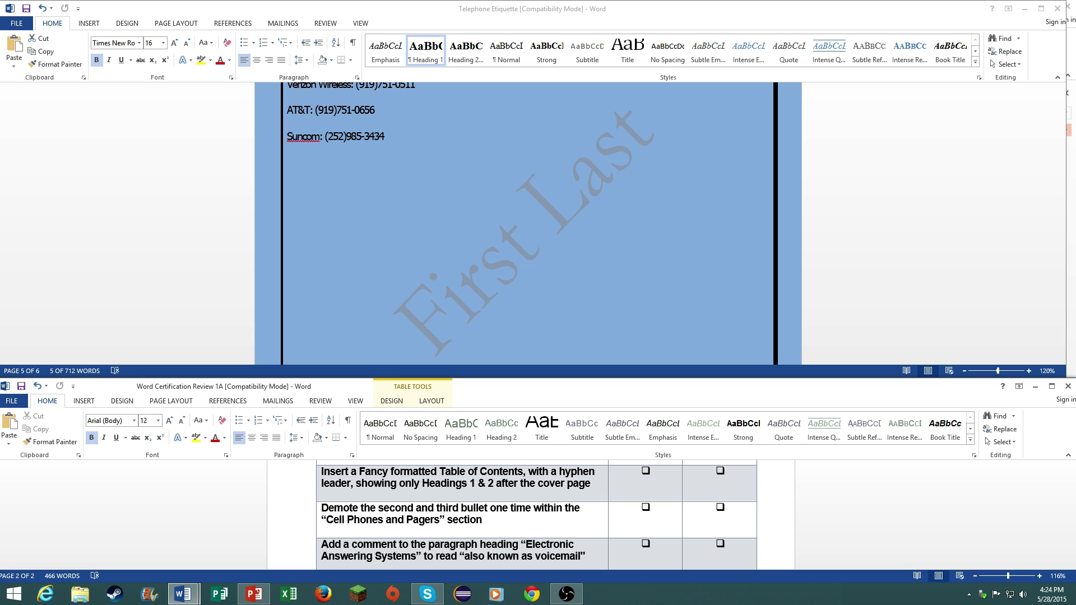
pyautogui.click(358, 253)
# - Place the insertion point on the line below the Telephone Etiquette page title
pyautogui.scroll(10, 357, 253)
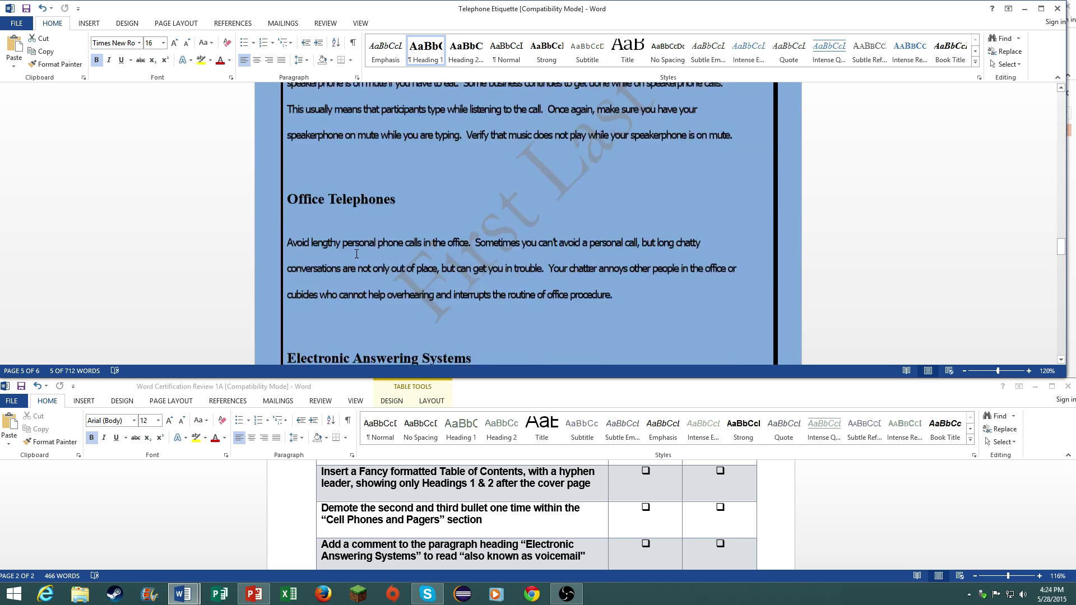
pyautogui.scroll(5, 357, 253)
pyautogui.moveTo(1061, 205); pyautogui.dragTo(1058, 128)
pyautogui.scroll(-6, 542, 181)
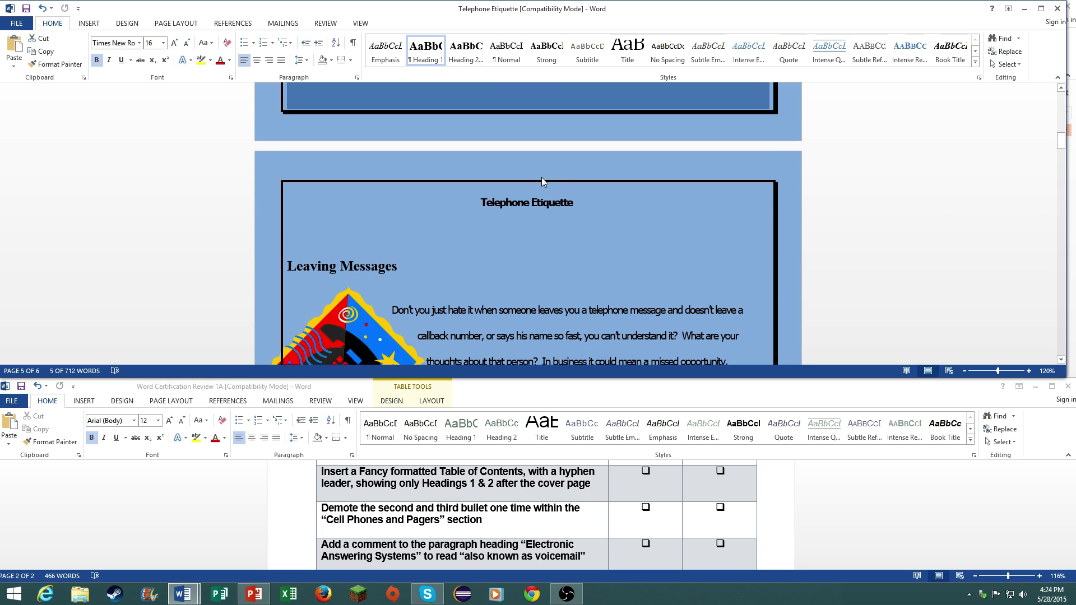
pyautogui.click(481, 230)
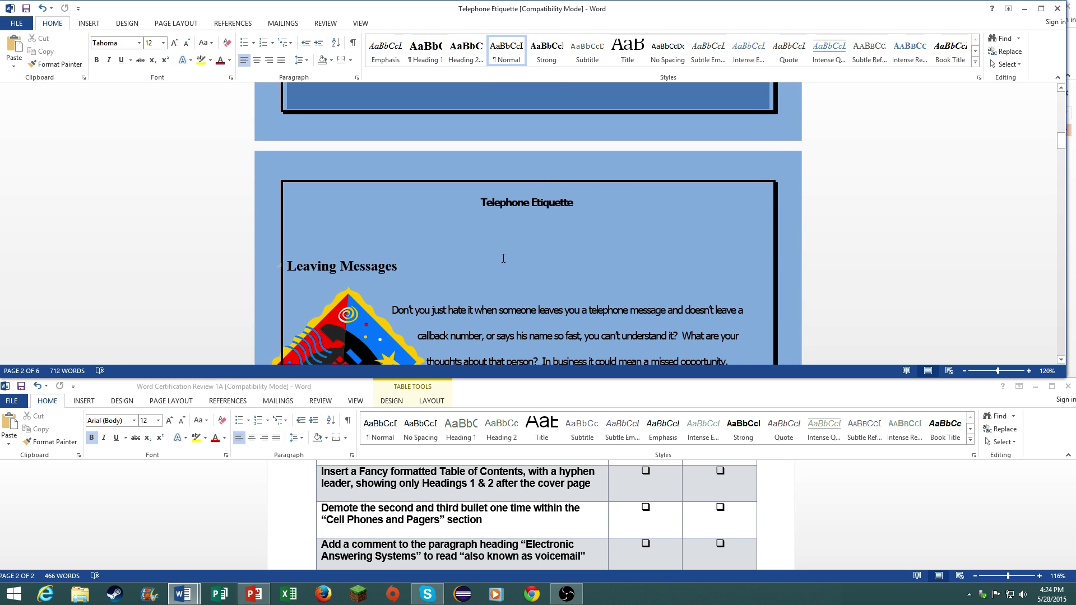
pyautogui.scroll(1, 484, 258)
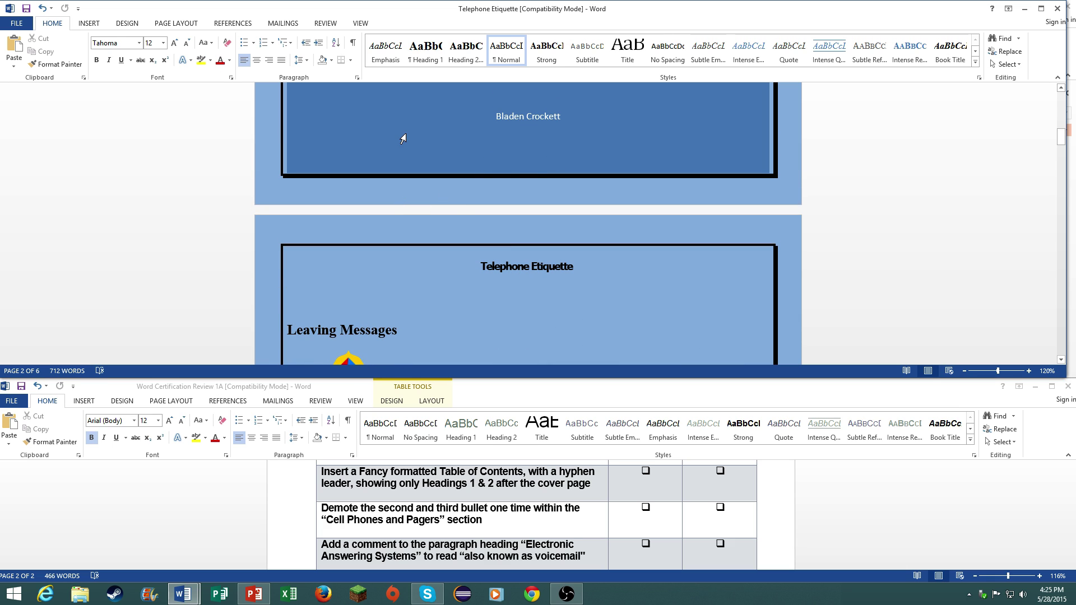
# - Insert a custom Fancy table of contents with hyphen leaders and two heading levels
pyautogui.click(88, 23)
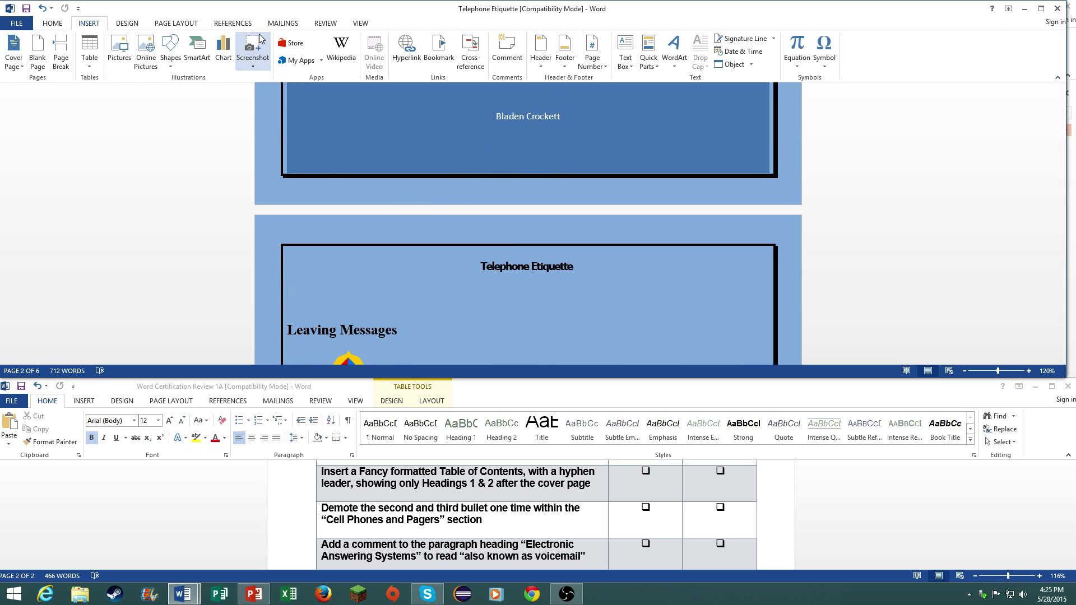
pyautogui.click(233, 23)
pyautogui.click(19, 61)
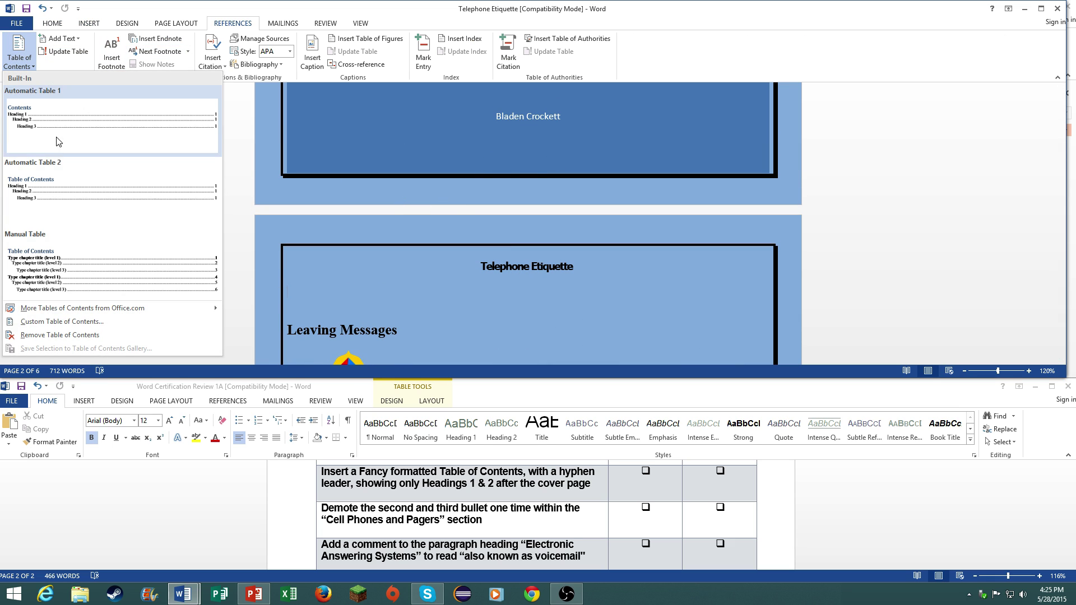
pyautogui.click(62, 321)
pyautogui.click(482, 238)
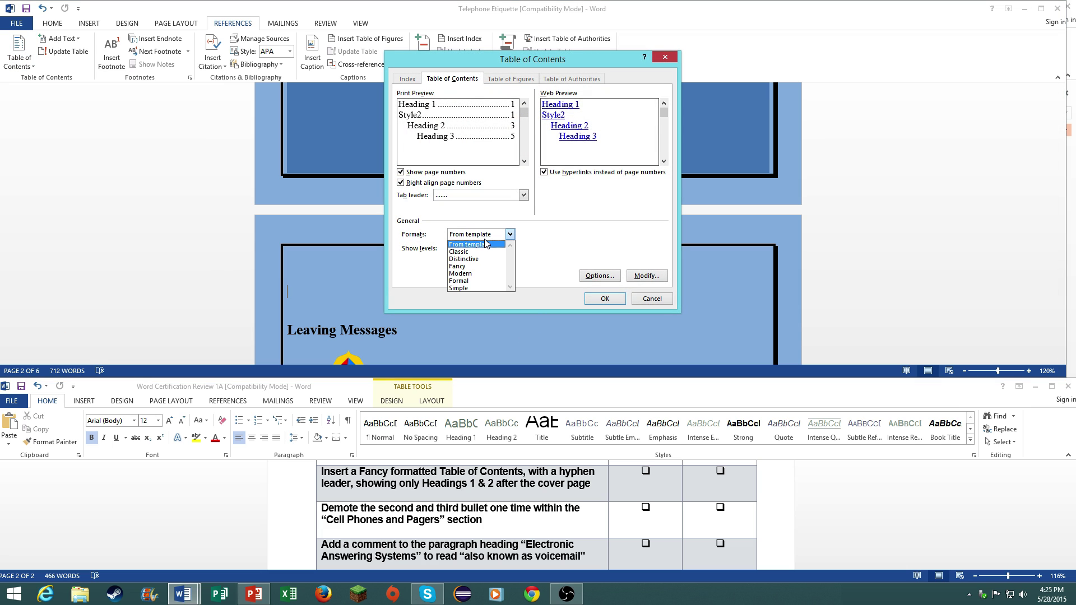
pyautogui.click(474, 265)
pyautogui.click(474, 197)
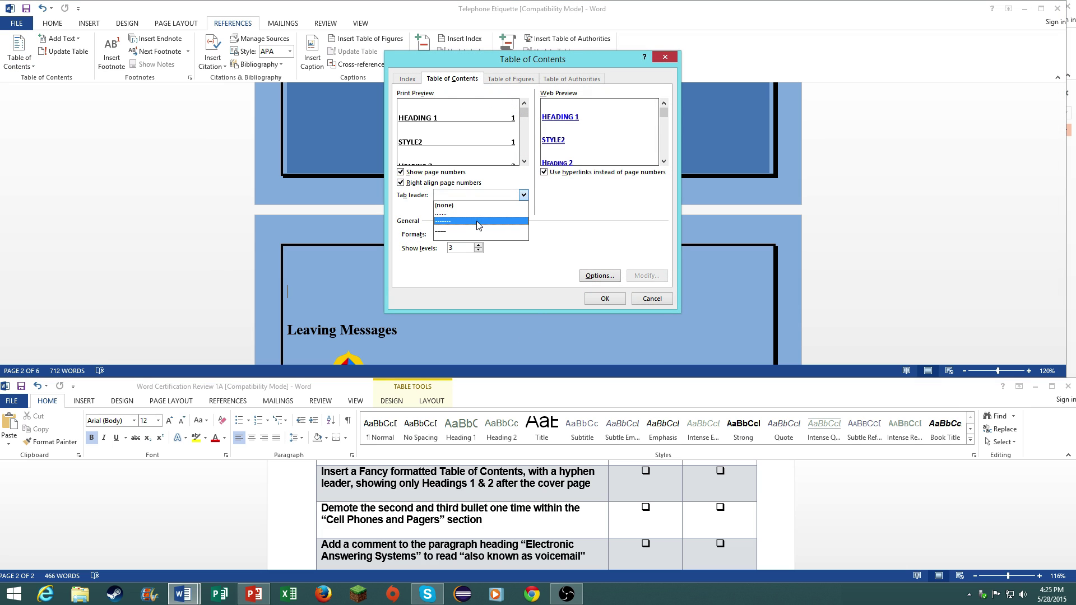
pyautogui.click(477, 221)
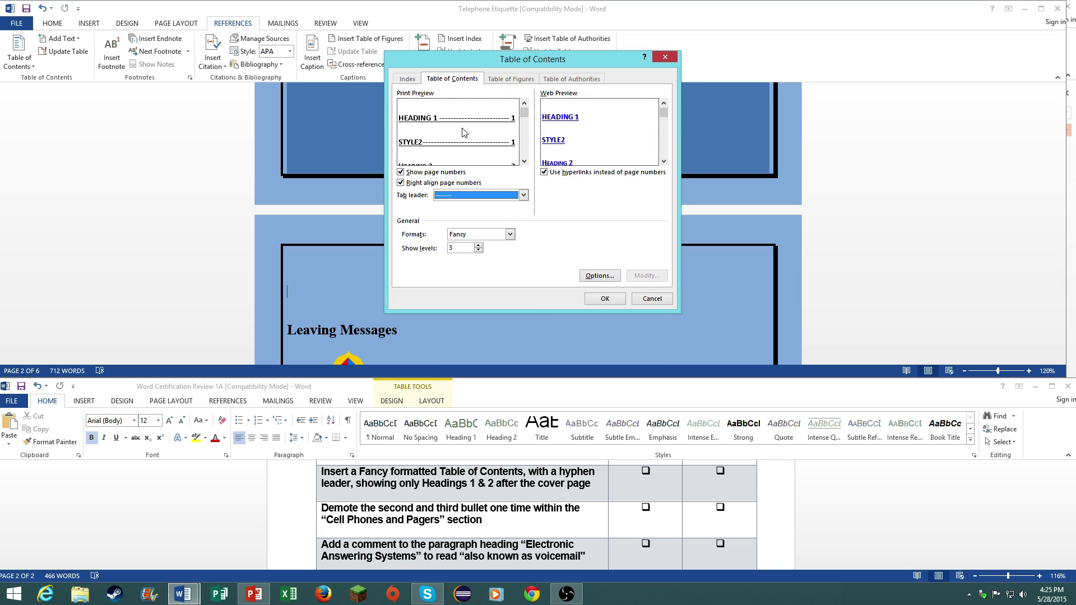
pyautogui.click(478, 251)
pyautogui.click(605, 298)
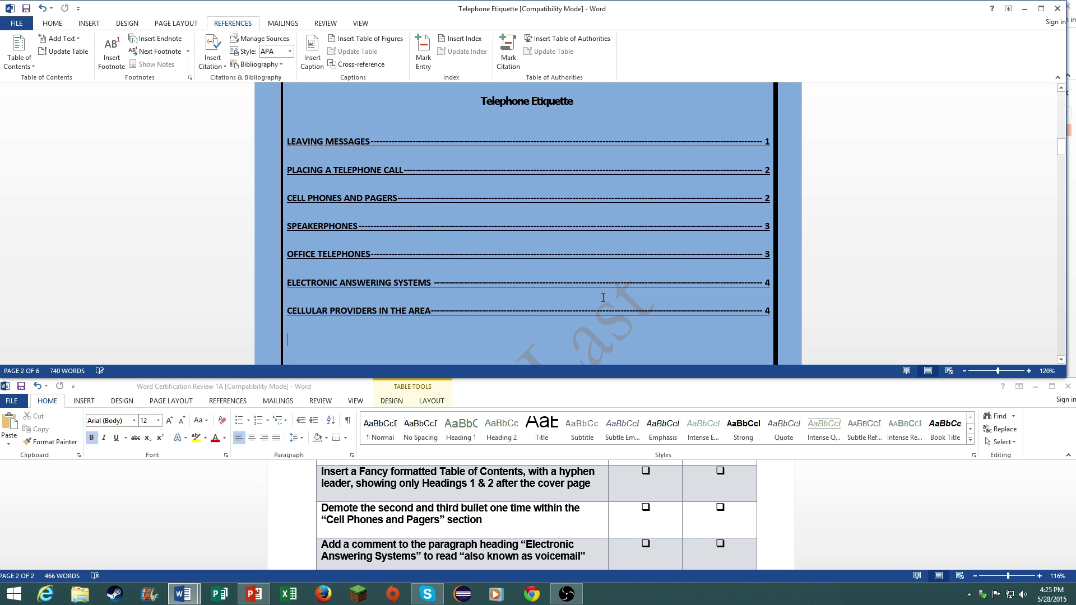
# - Demote the For safety's sake bullet under Cell Phones and Pagers one level
pyautogui.scroll(-1, 603, 297)
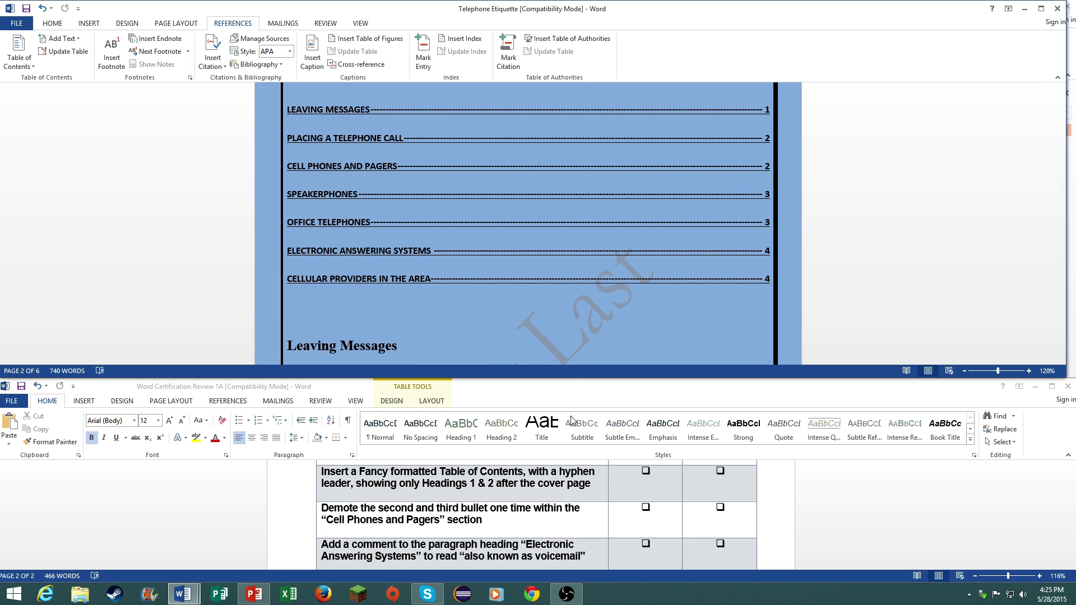
pyautogui.scroll(-14, 565, 309)
pyautogui.scroll(-10, 565, 309)
pyautogui.scroll(-9, 564, 308)
pyautogui.scroll(-4, 310, 222)
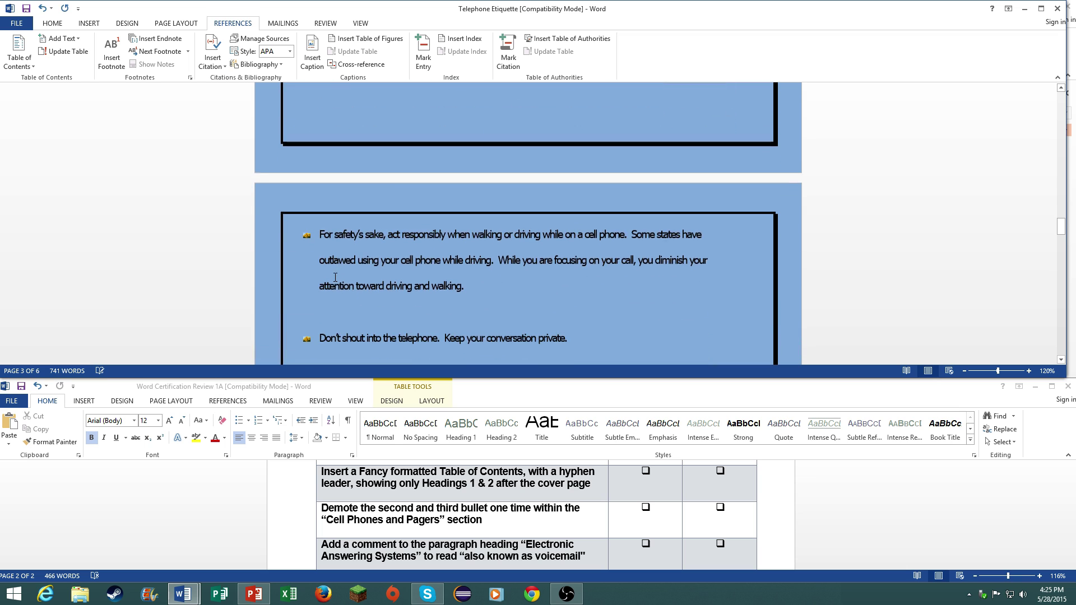
pyautogui.click(307, 233)
pyautogui.press('Tab')
pyautogui.scroll(-1, 336, 263)
pyautogui.scroll(-2, 339, 270)
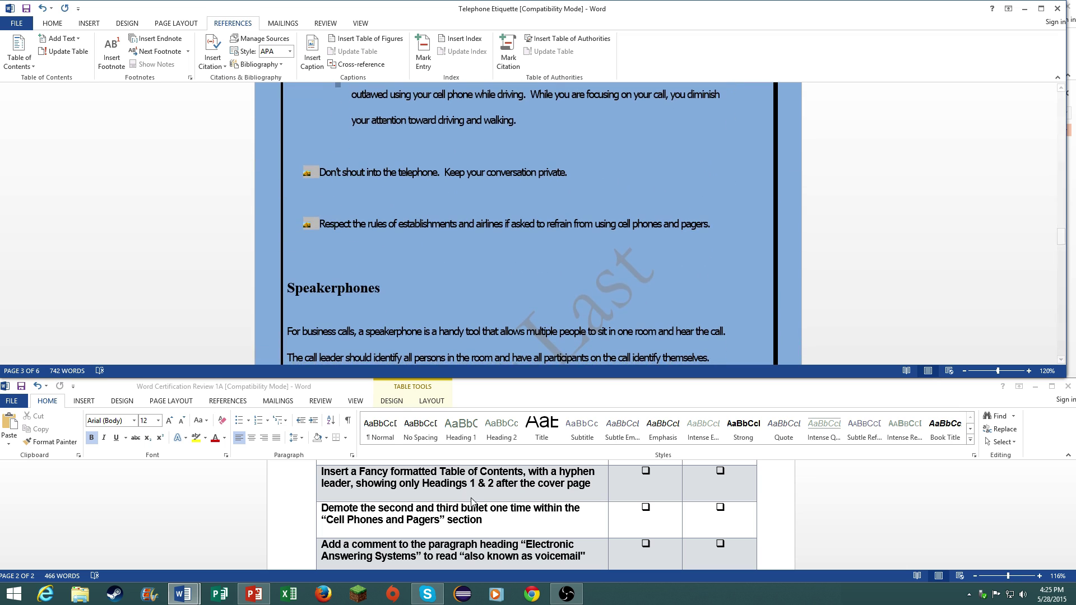
# - Put the insertion point in the word Systems of the Electronic Answering Systems heading
pyautogui.click(470, 497)
pyautogui.scroll(-2, 470, 497)
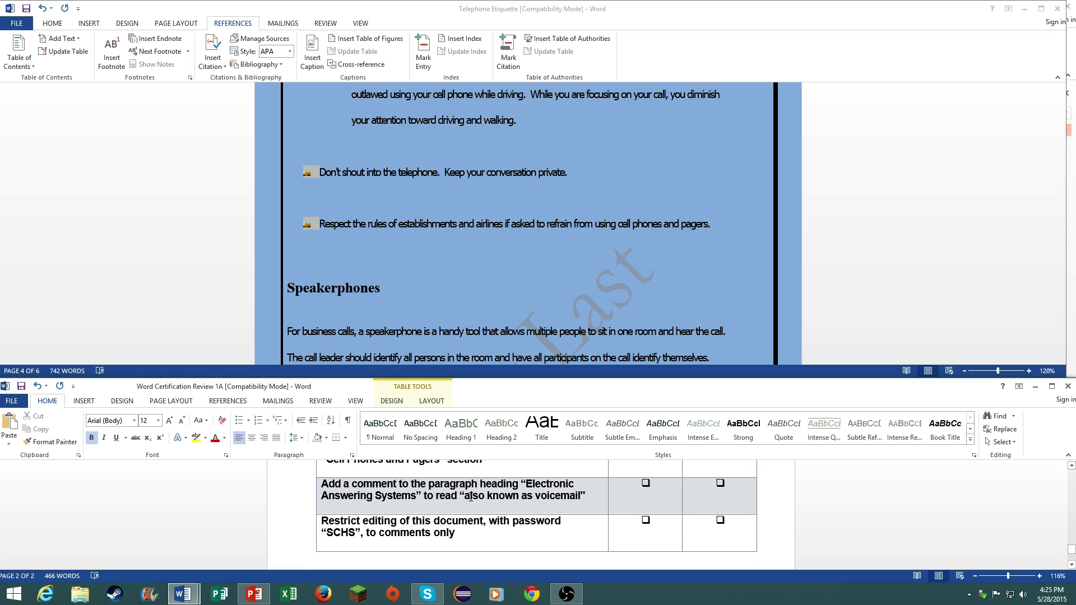
pyautogui.scroll(-6, 479, 283)
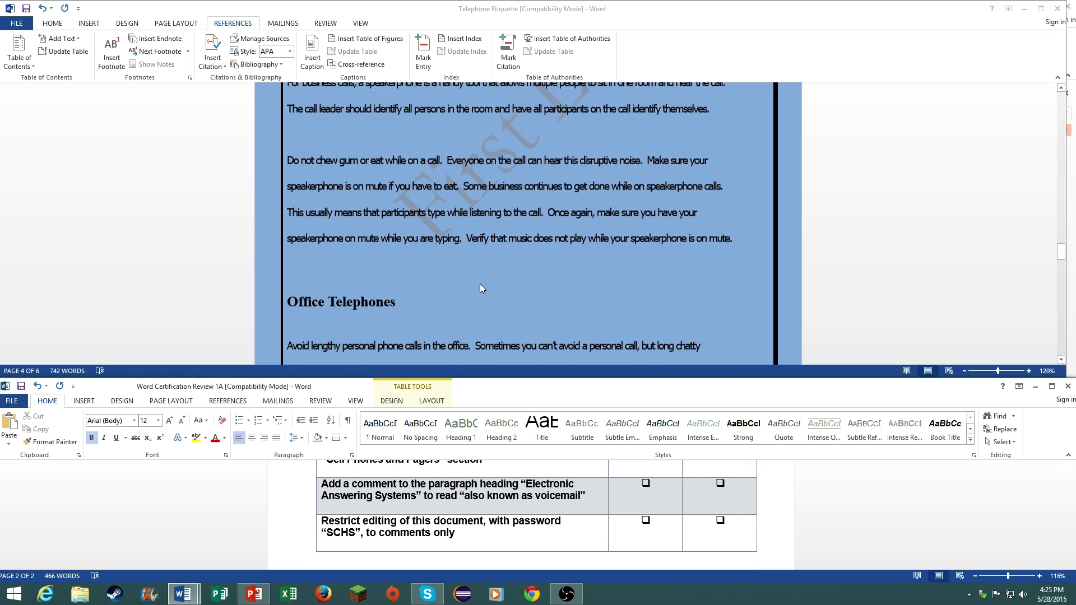
pyautogui.scroll(-4, 480, 283)
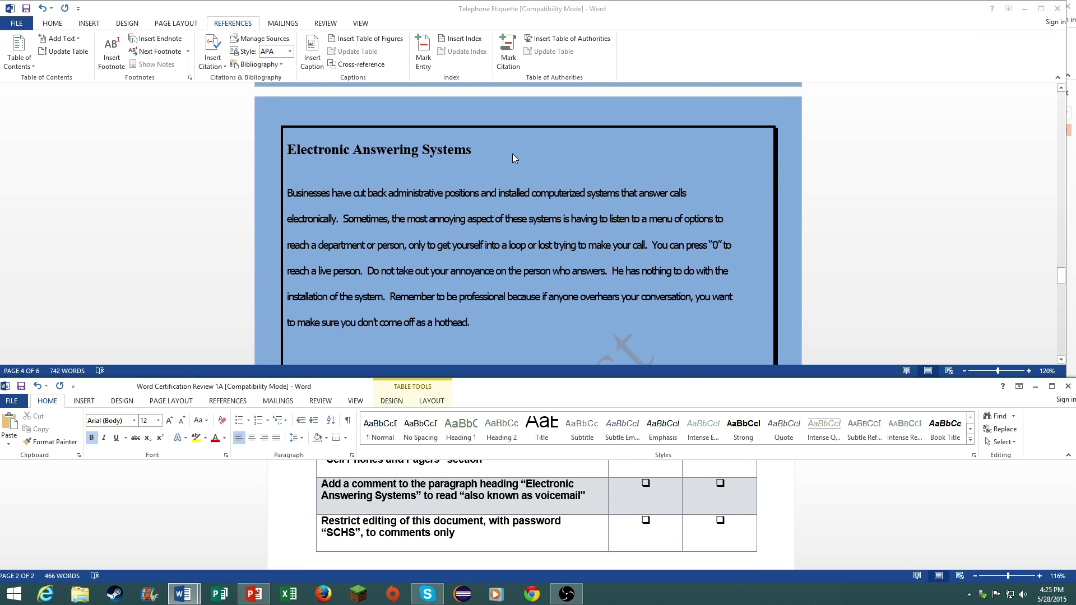
pyautogui.click(483, 142)
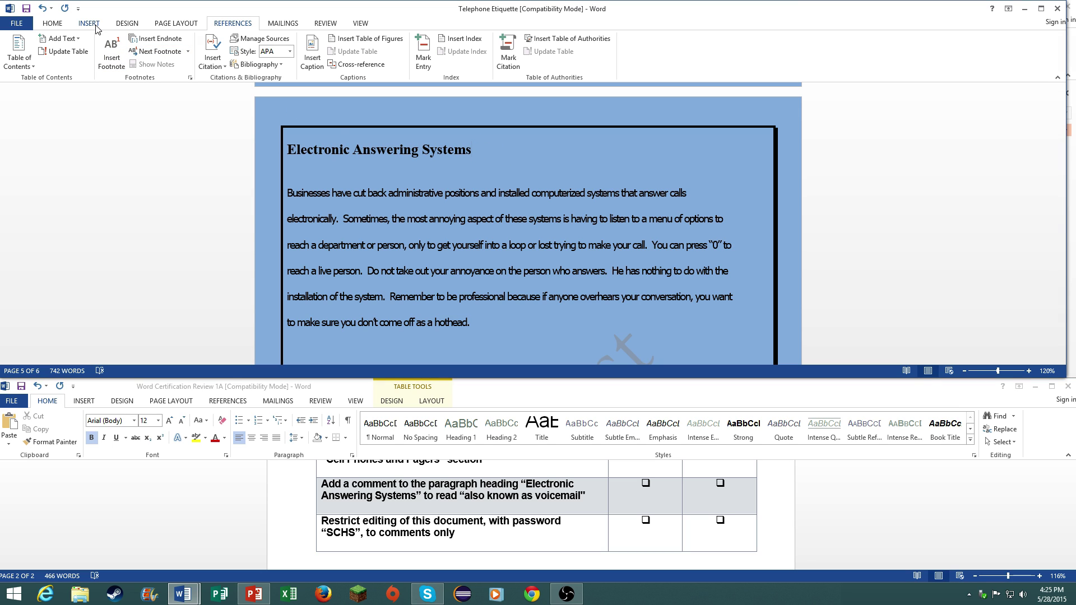
# - Add an 'Also known as voicemail' comment on Systems and go to the File Info page
pyautogui.click(325, 23)
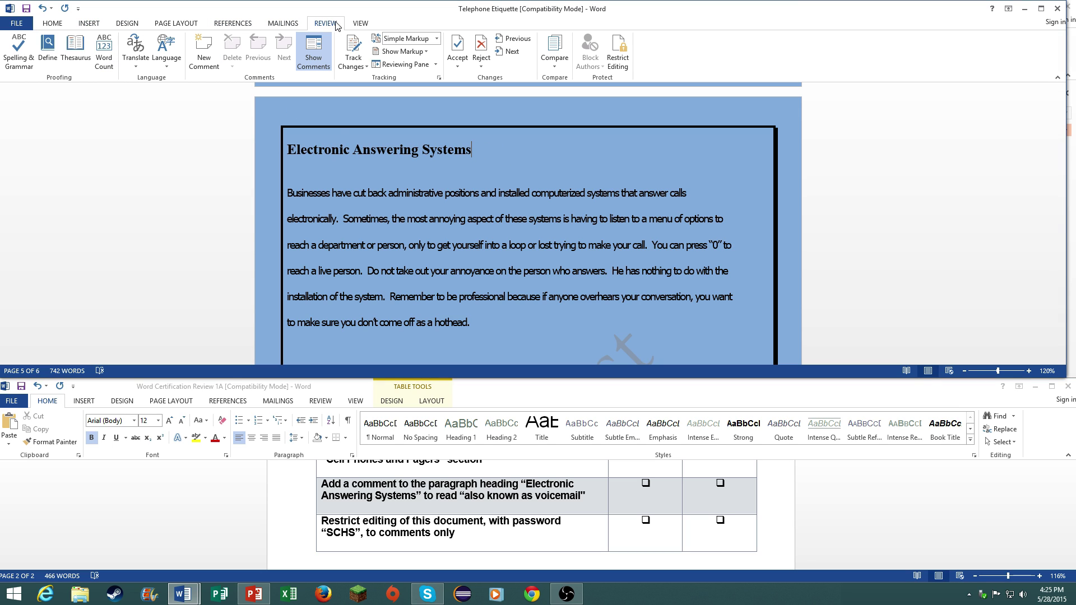
pyautogui.click(216, 61)
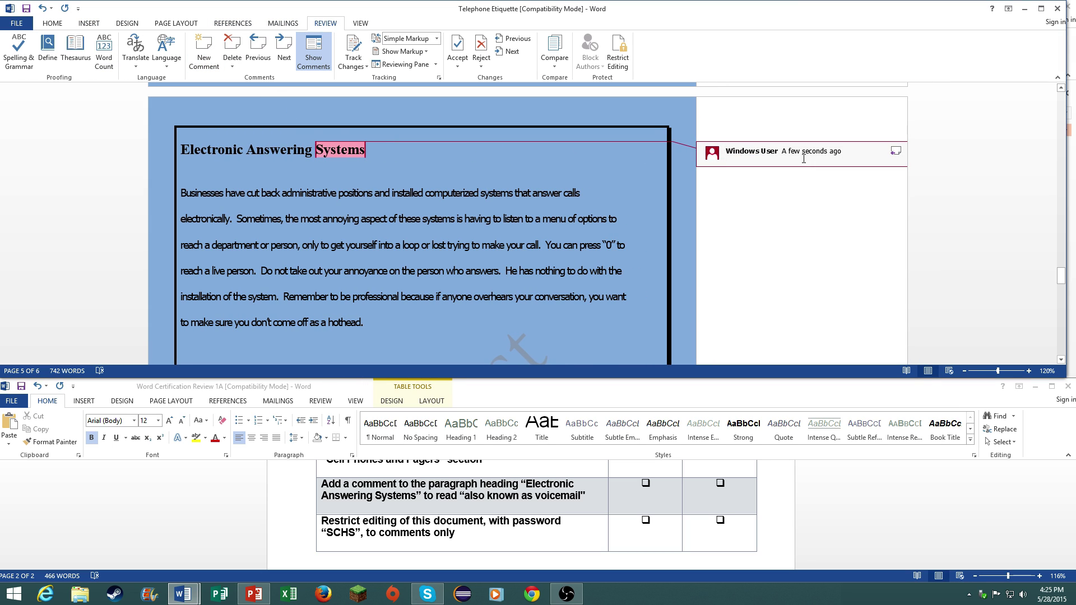
pyautogui.write('Also known as voicemail')
pyautogui.click(17, 23)
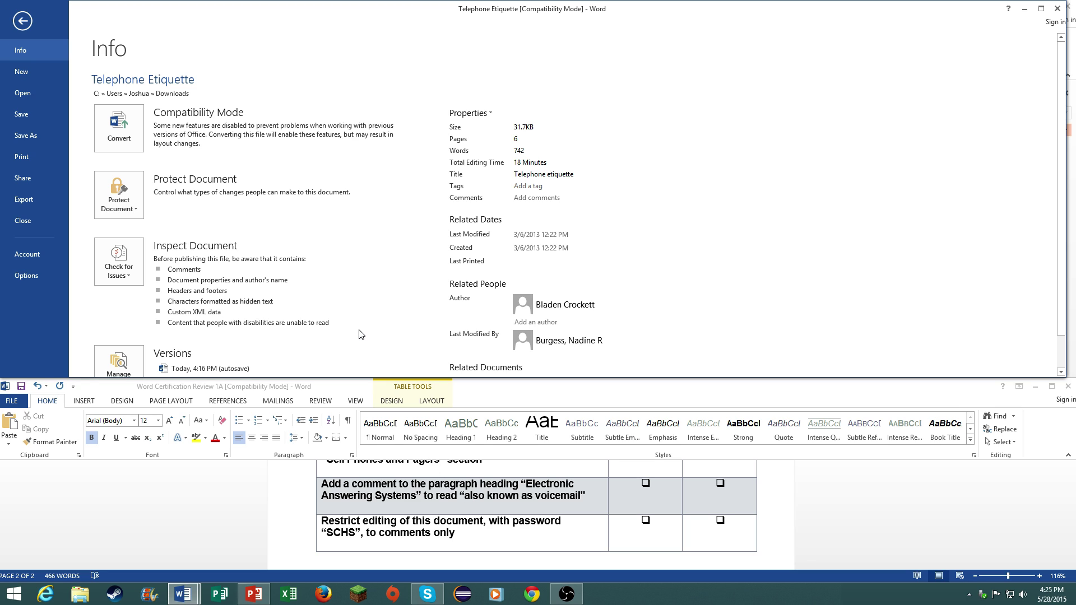
# - Restrict editing to Comments only and enforce the protection with a password
pyautogui.click(129, 217)
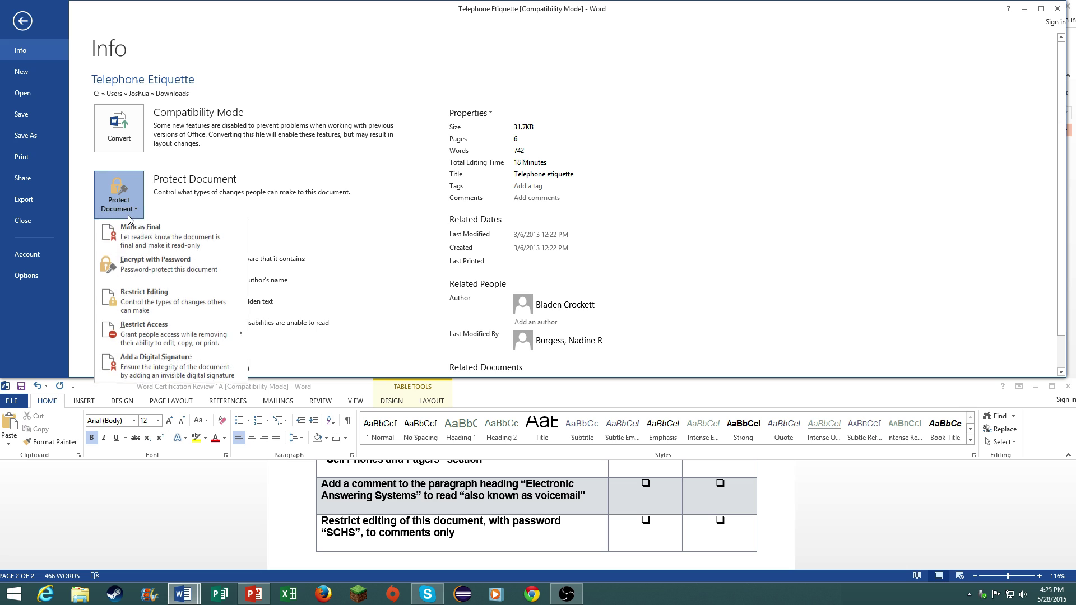
pyautogui.click(171, 302)
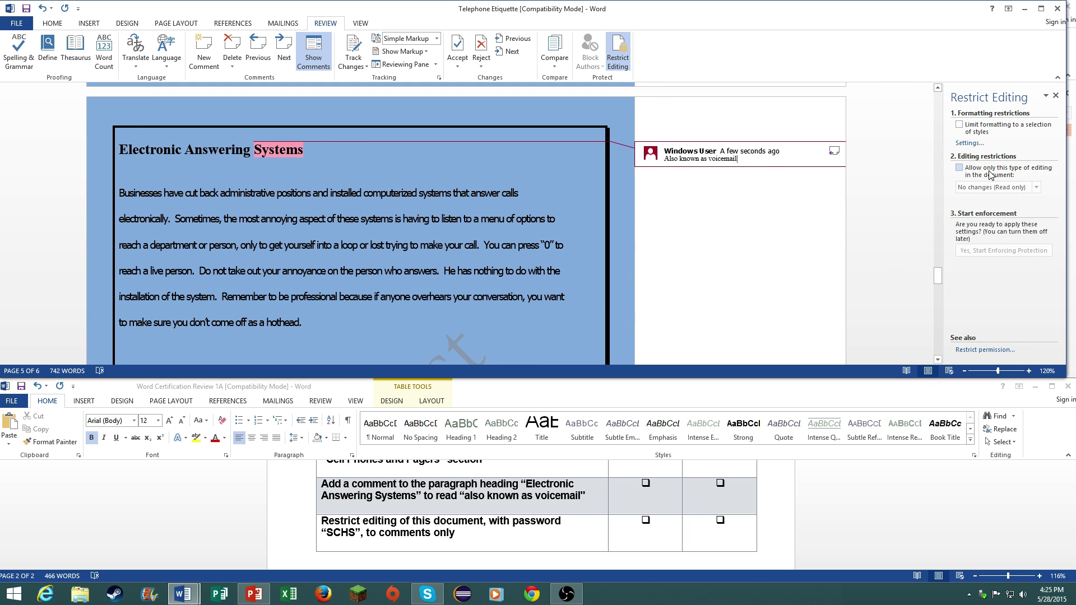
pyautogui.click(991, 175)
pyautogui.click(995, 188)
pyautogui.click(997, 209)
pyautogui.click(1007, 335)
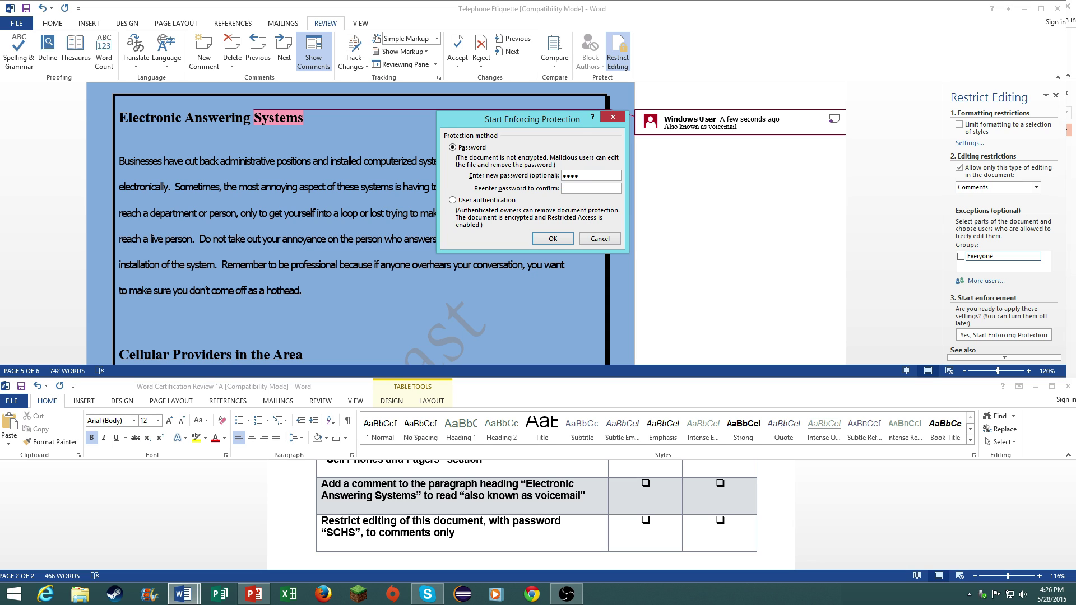
pyautogui.click(553, 239)
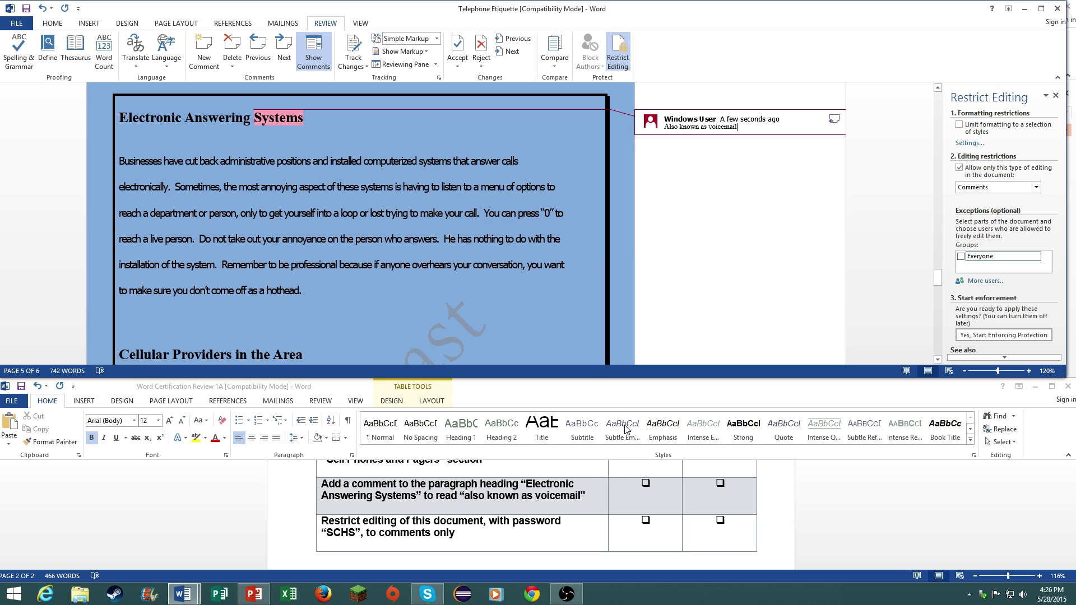
pyautogui.scroll(-5, 630, 504)
pyautogui.scroll(15, 629, 504)
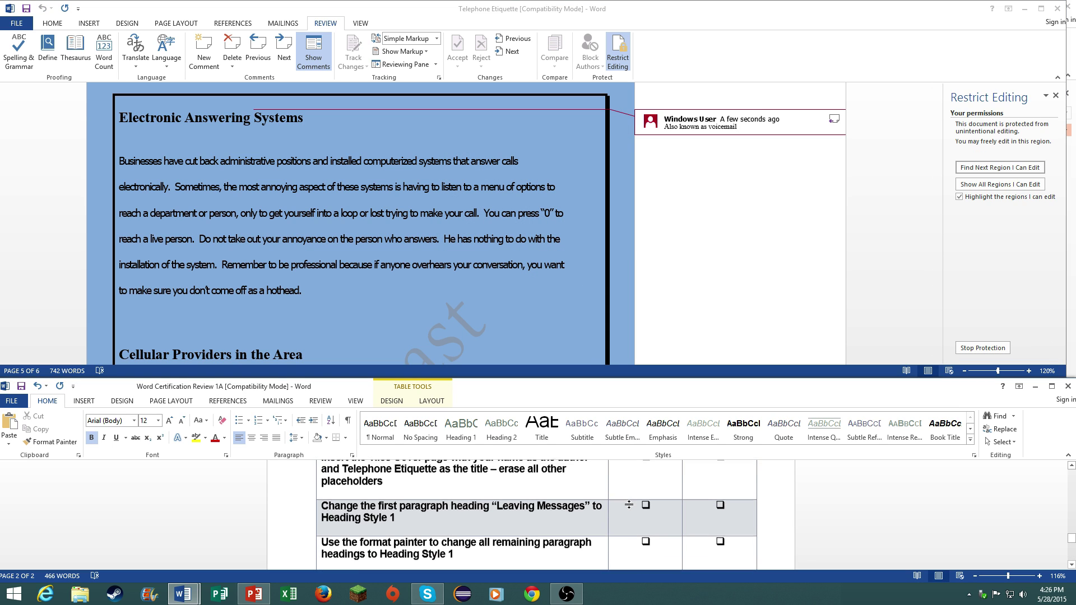
pyautogui.scroll(-3, 630, 504)
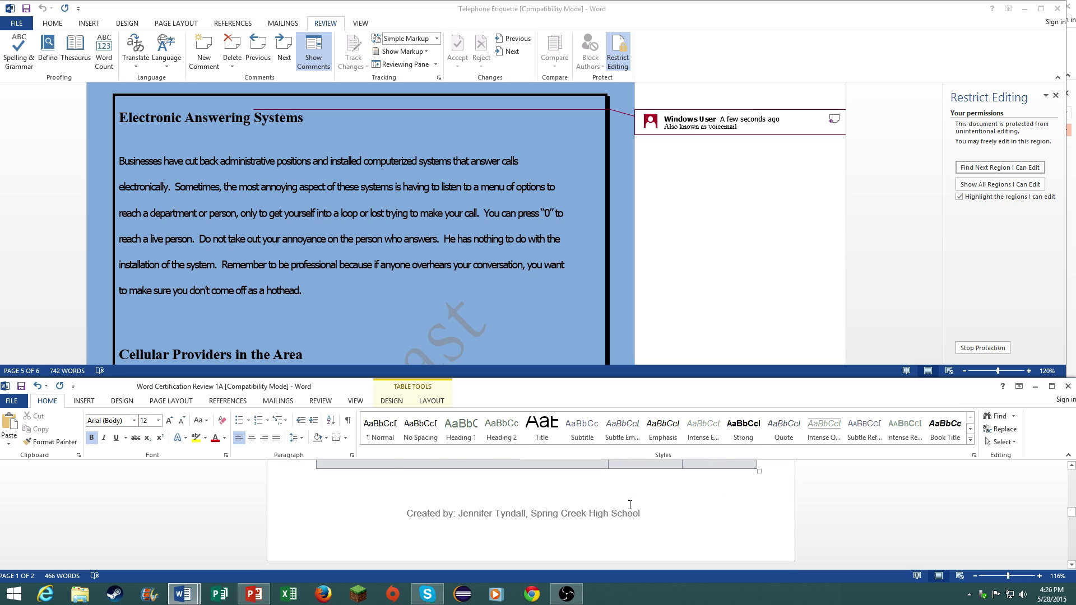
pyautogui.scroll(2, 631, 505)
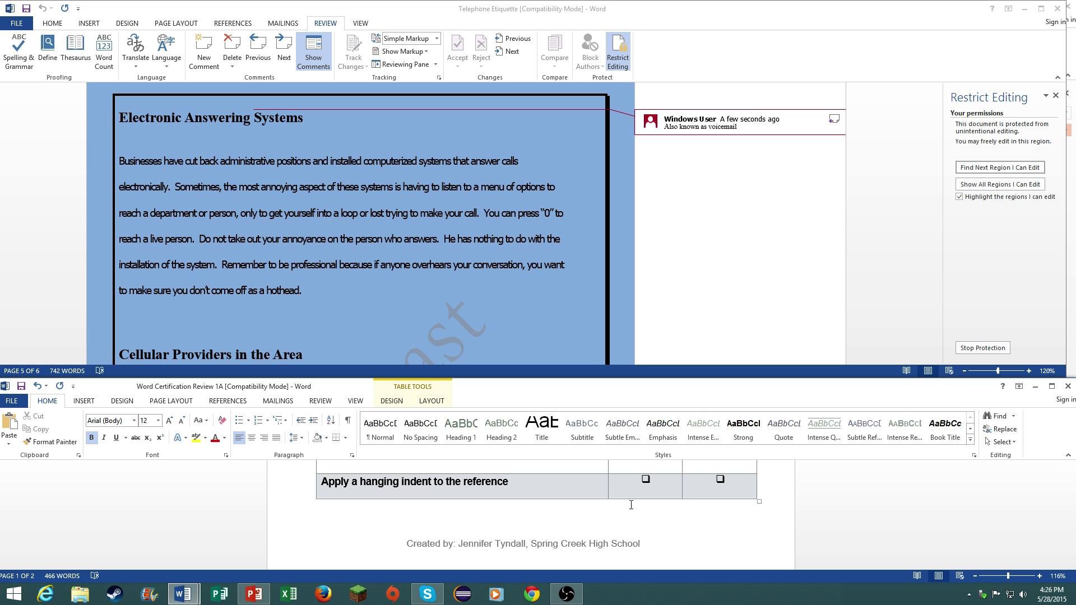
pyautogui.scroll(15, 631, 505)
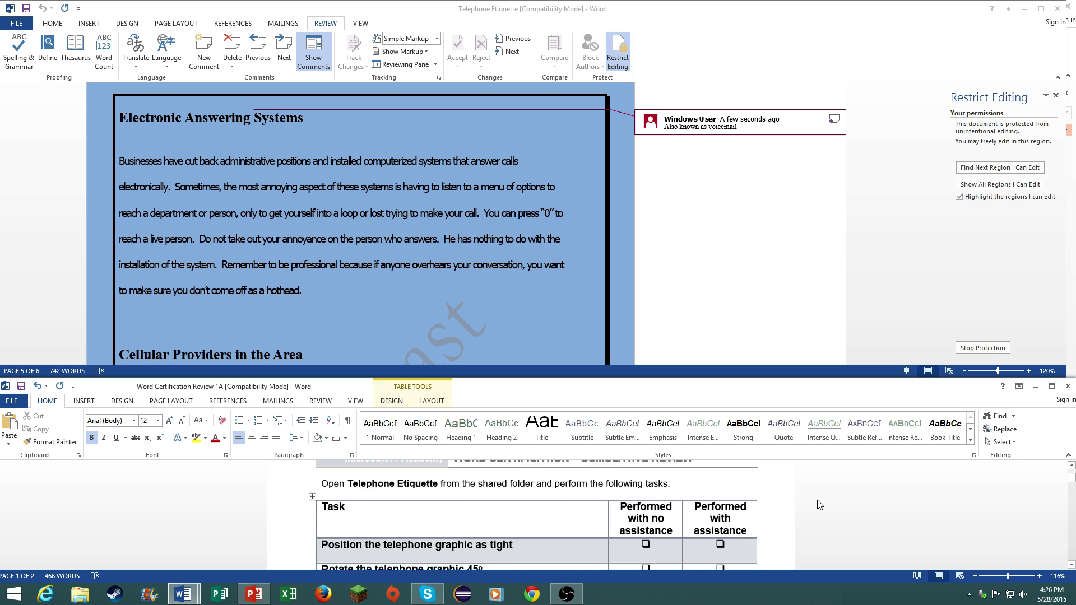
pyautogui.scroll(2, 820, 505)
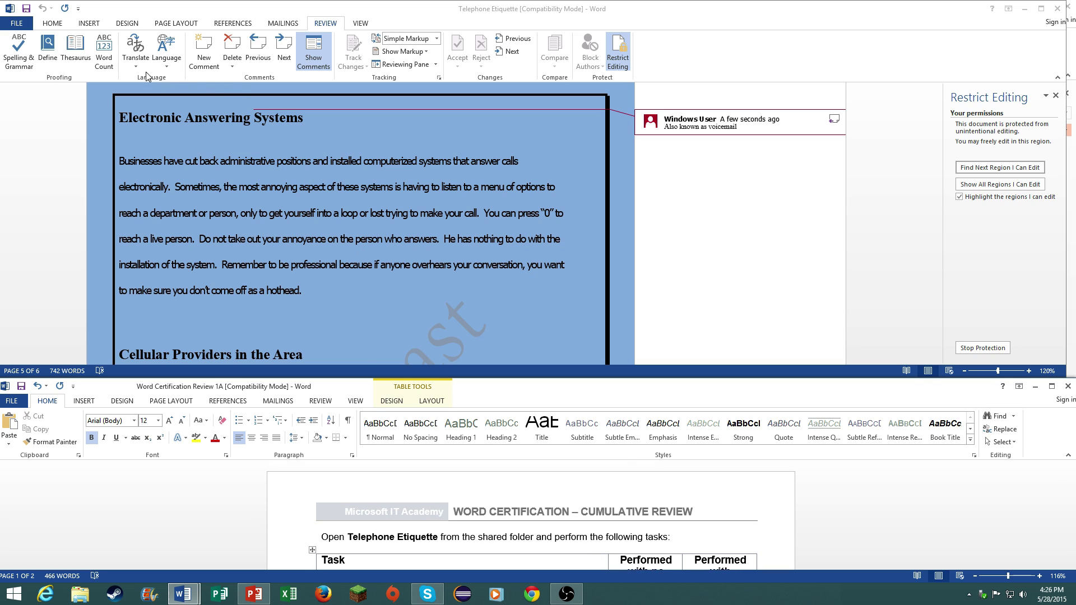